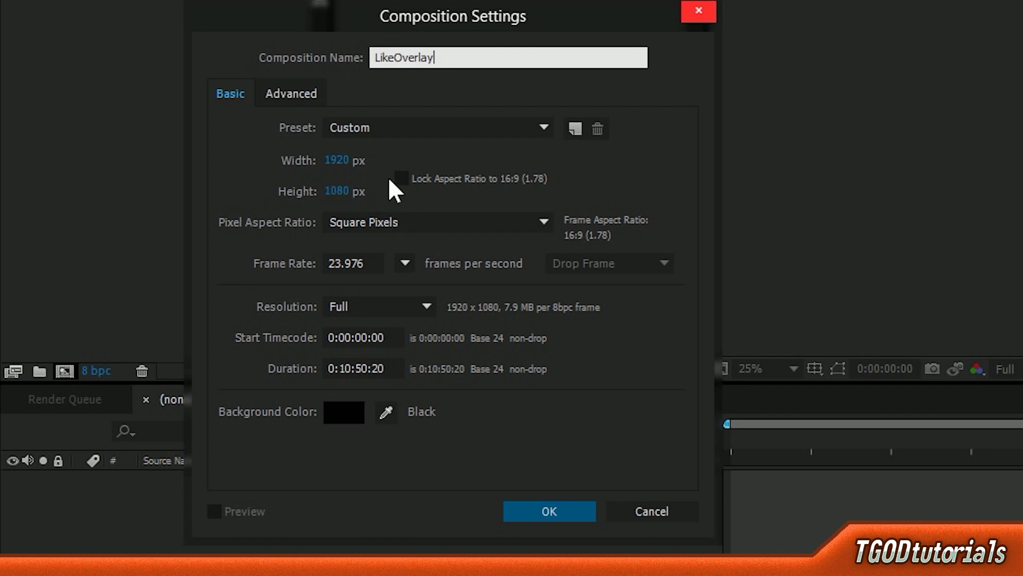
Step: Set the LikeOverlay composition's frame rate to 60 frames per second
click(367, 261)
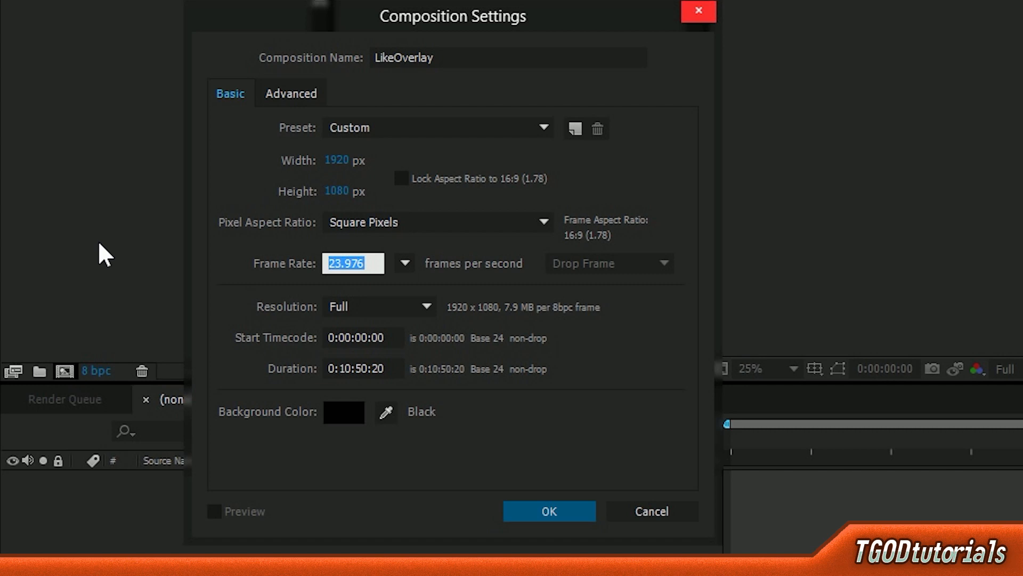
text(60)
key(BackSpace)
key(BackSpace)
text(59.94)
key(BackSpace)
key(BackSpace)
key(BackSpace)
key(BackSpace)
key(BackSpace)
text(1)
click(405, 262)
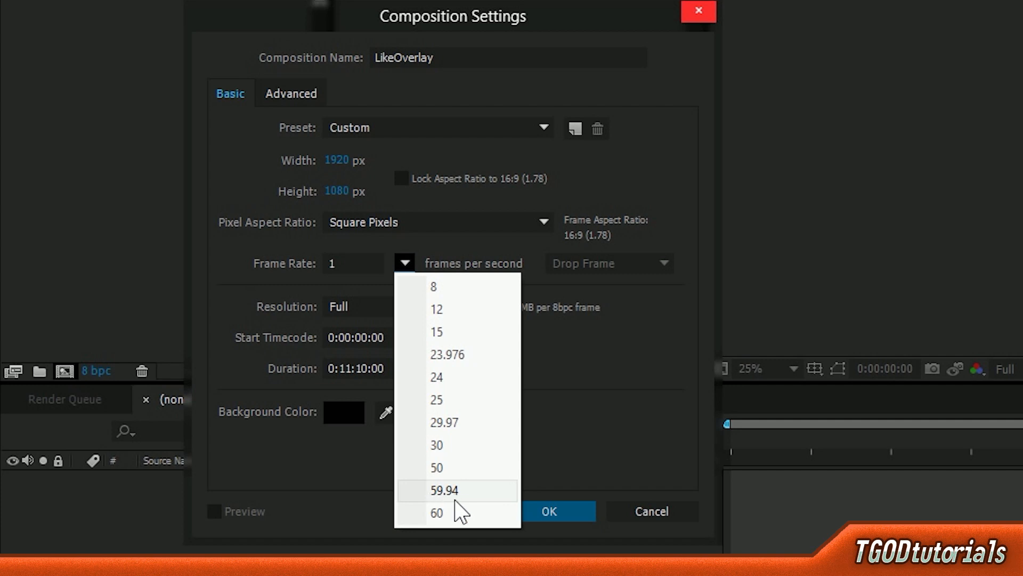
click(467, 506)
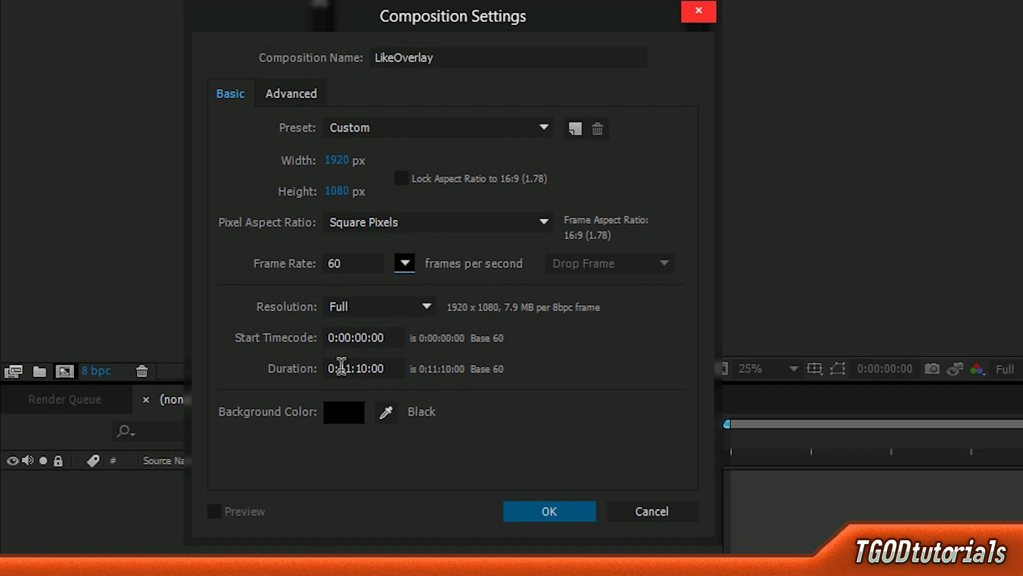
Step: Set the composition's duration to 0:08:00:00 and create the composition
drag(343, 369, 353, 372)
key(Right)
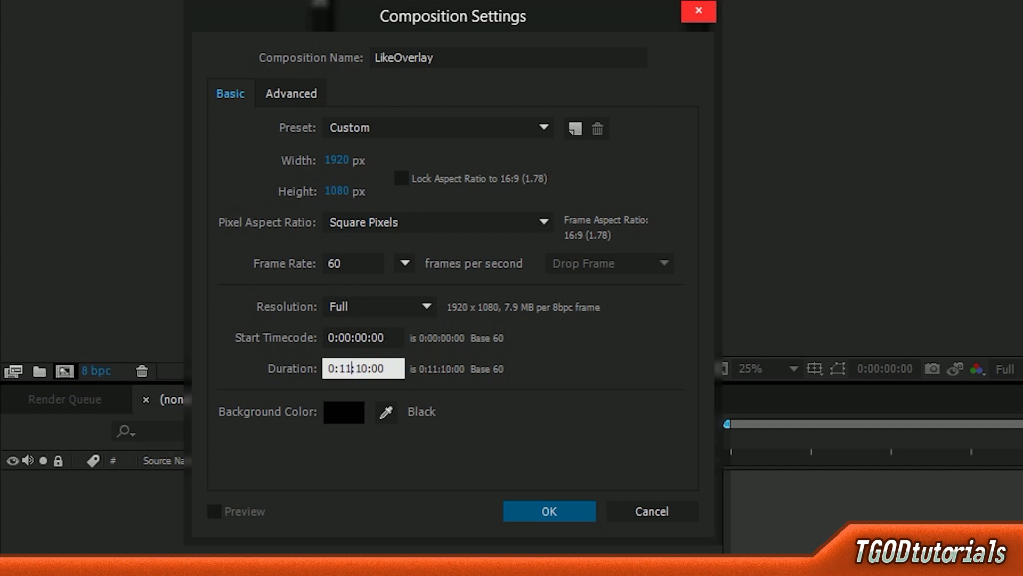
key(BackSpace)
key(BackSpace)
key(BackSpace)
text(08)
key(BackSpace)
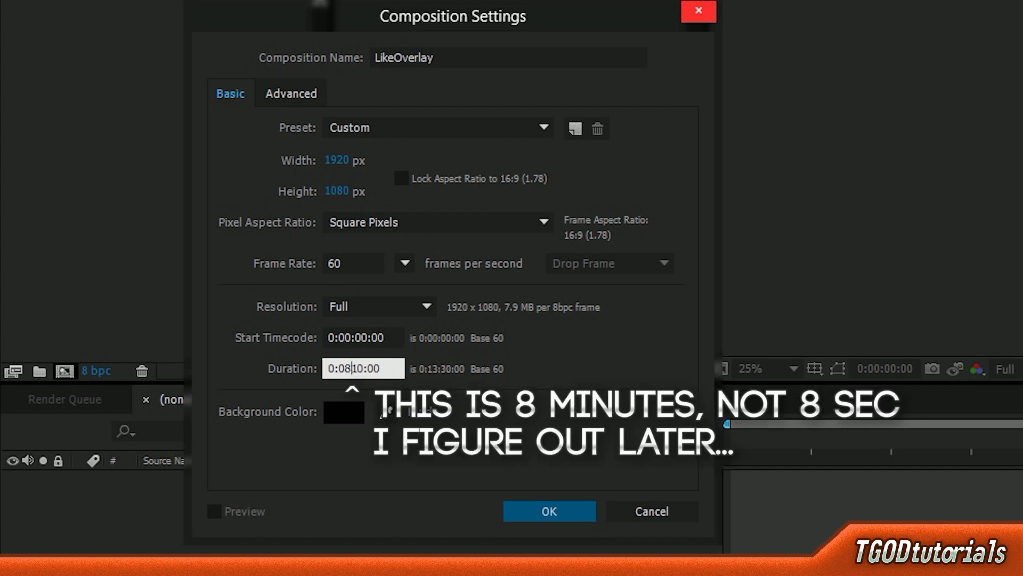
key(Delete)
key(Delete)
text(:00)
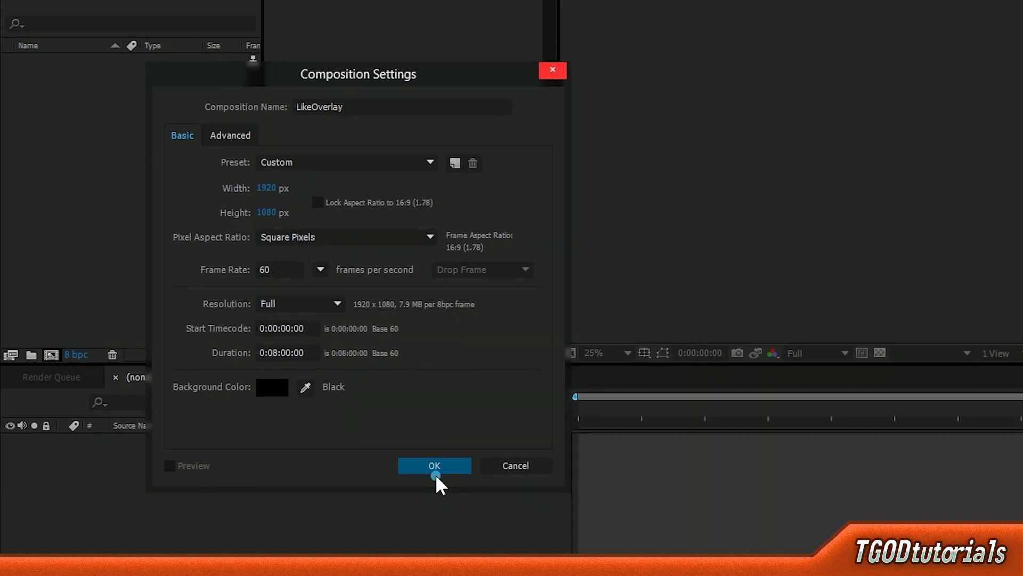
click(498, 490)
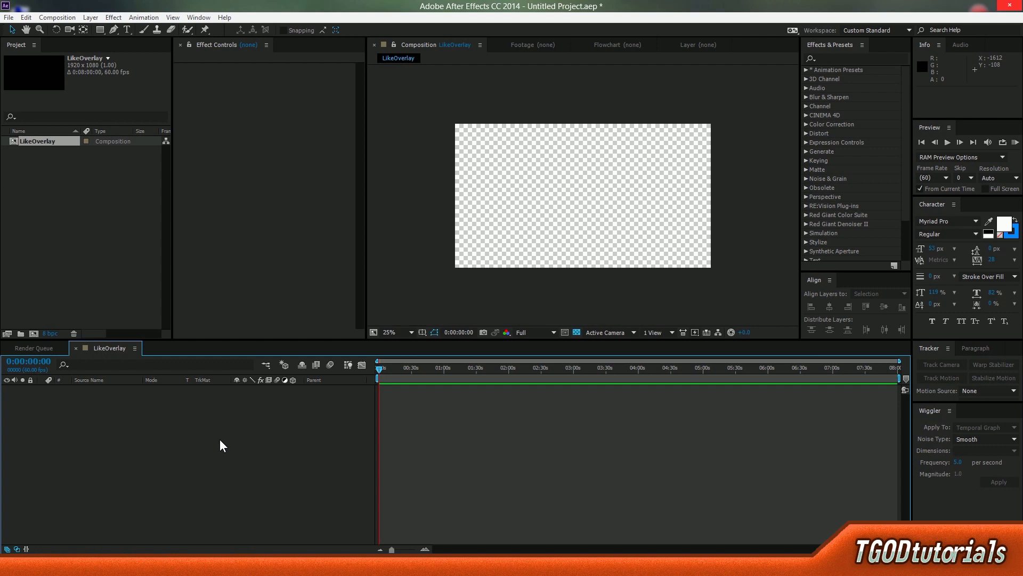
Step: Switch to the browser, find the grey YouTube like/dislike button among the image results, and view its full-size image
mouse_move(111, 564)
click(73, 534)
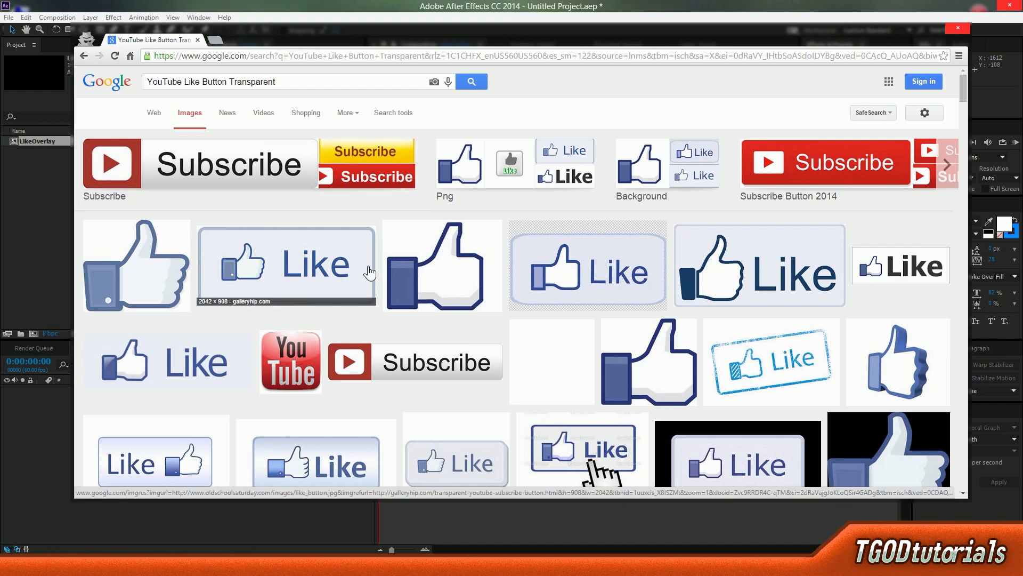
scroll(368, 272, down, 1)
scroll(369, 272, down, 1)
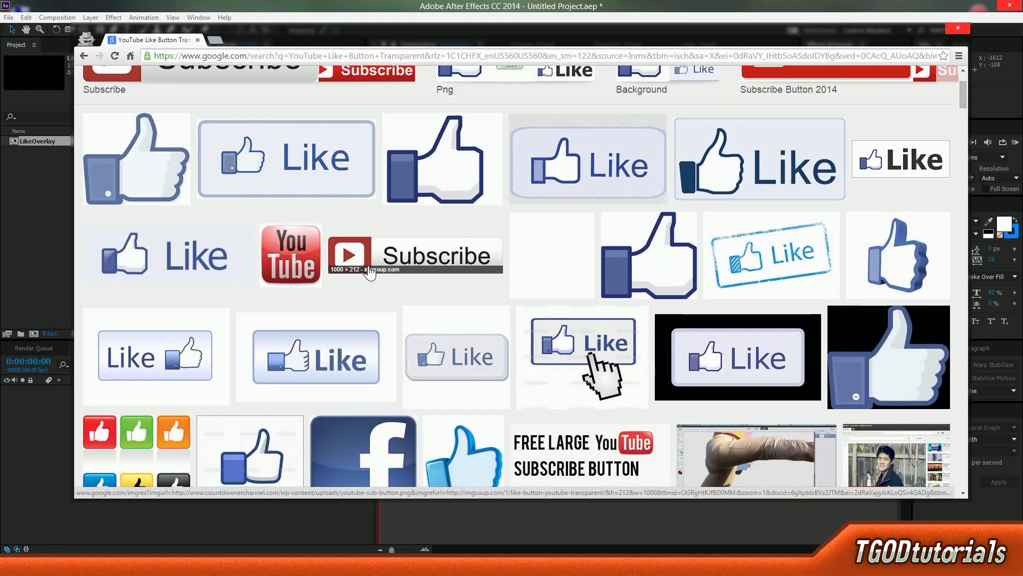
scroll(369, 273, down, 2)
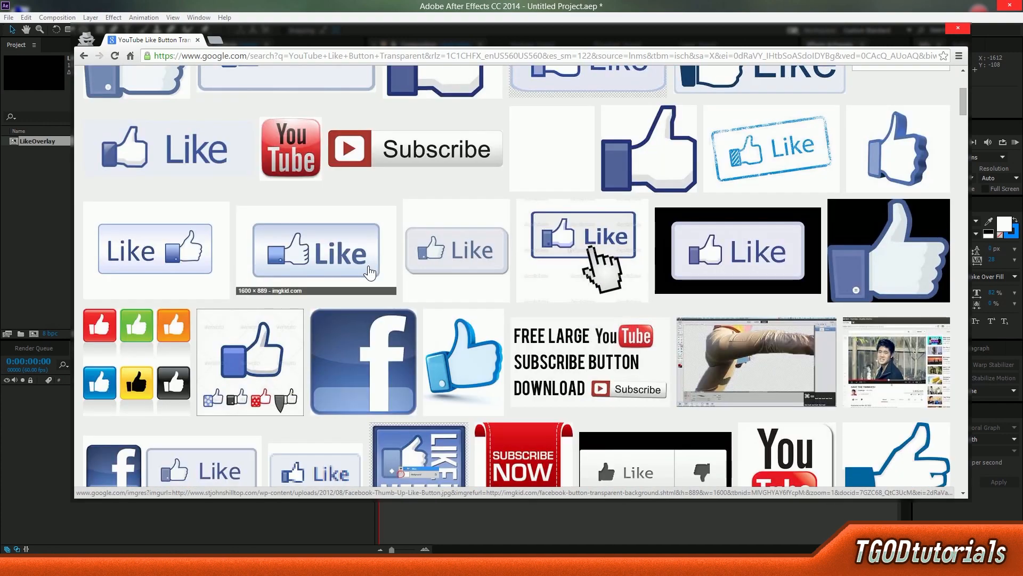
scroll(368, 272, down, 13)
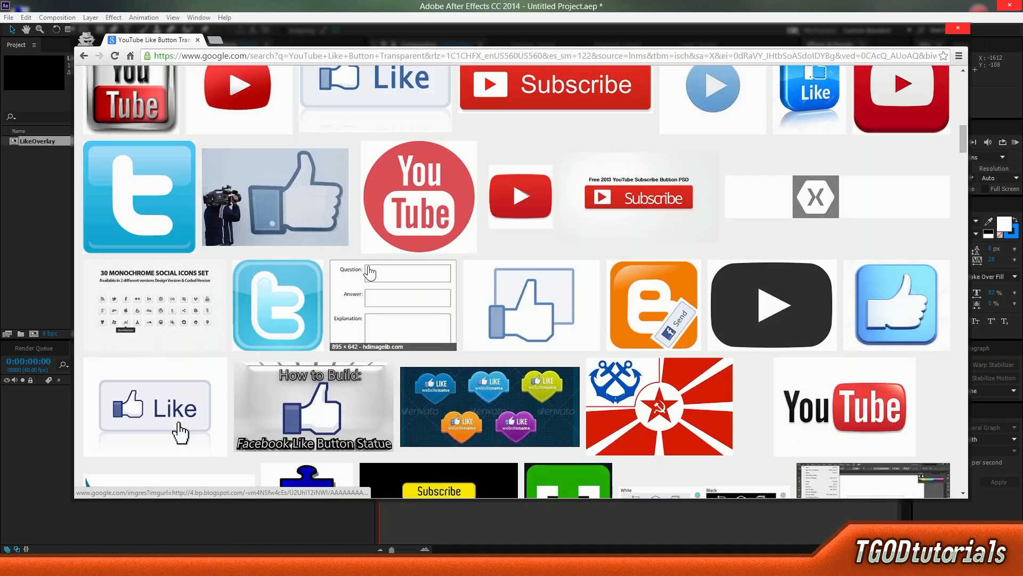
scroll(370, 273, up, 15)
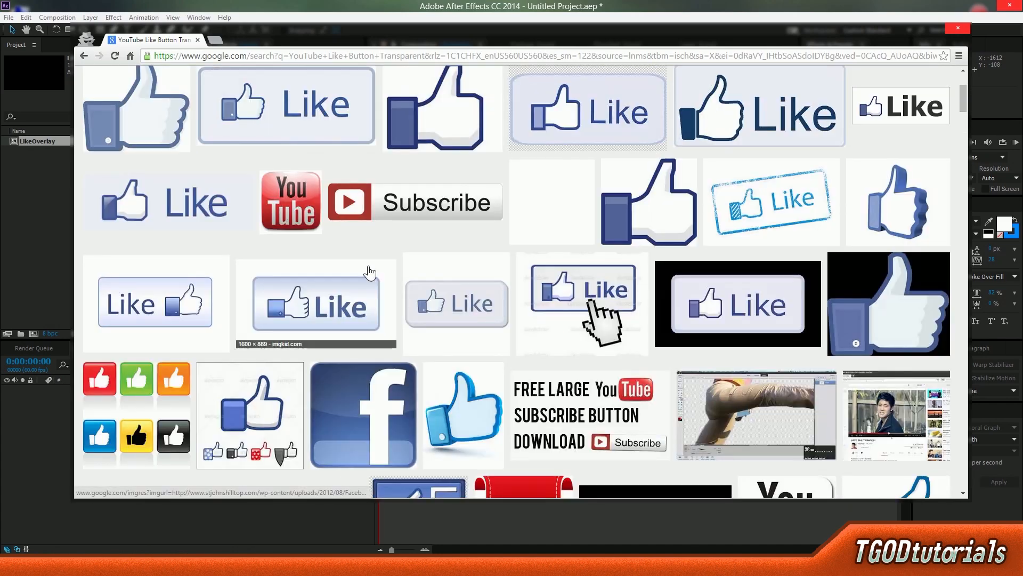
scroll(370, 273, down, 20)
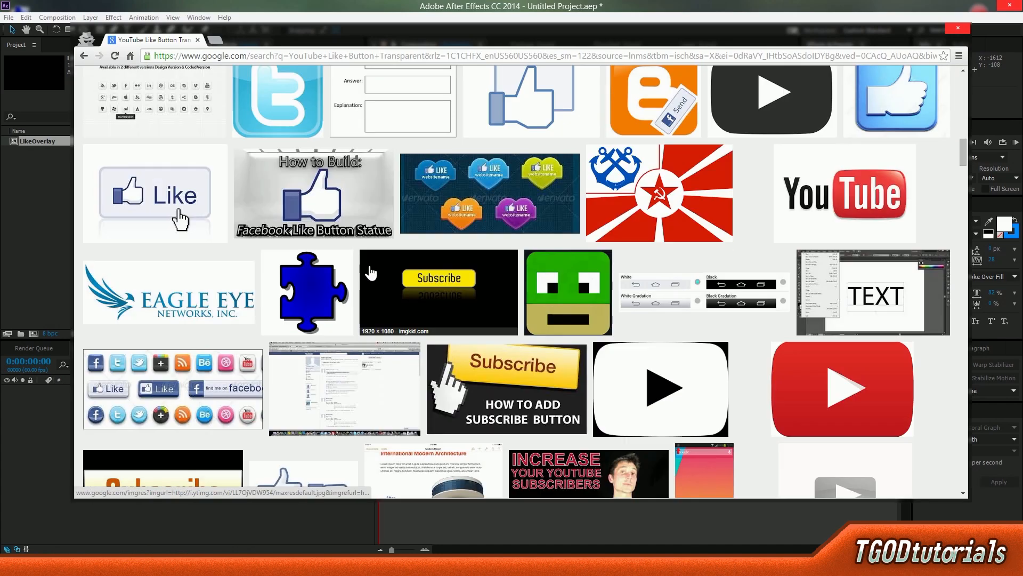
scroll(466, 292, down, 15)
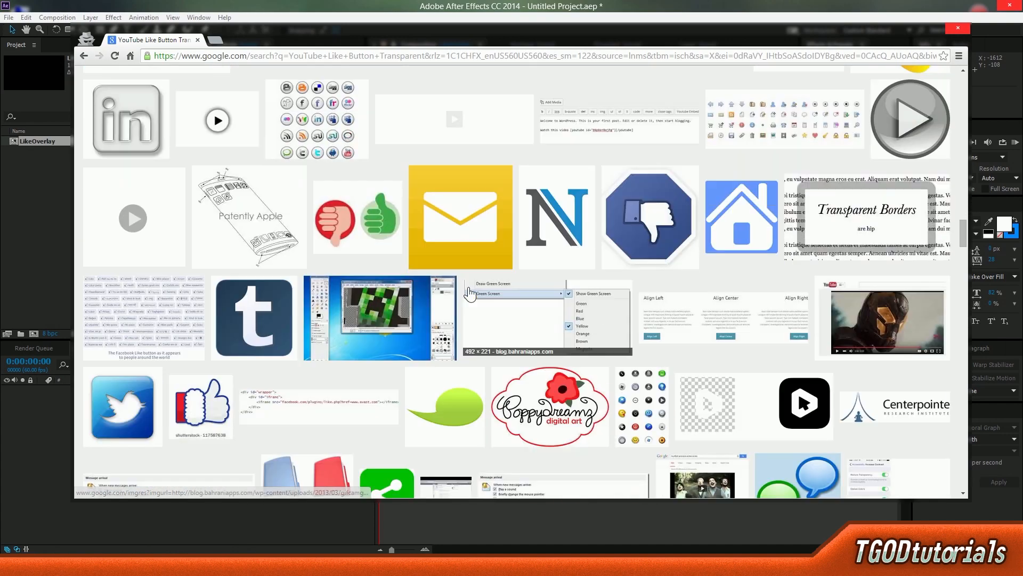
scroll(469, 293, down, 5)
click(648, 316)
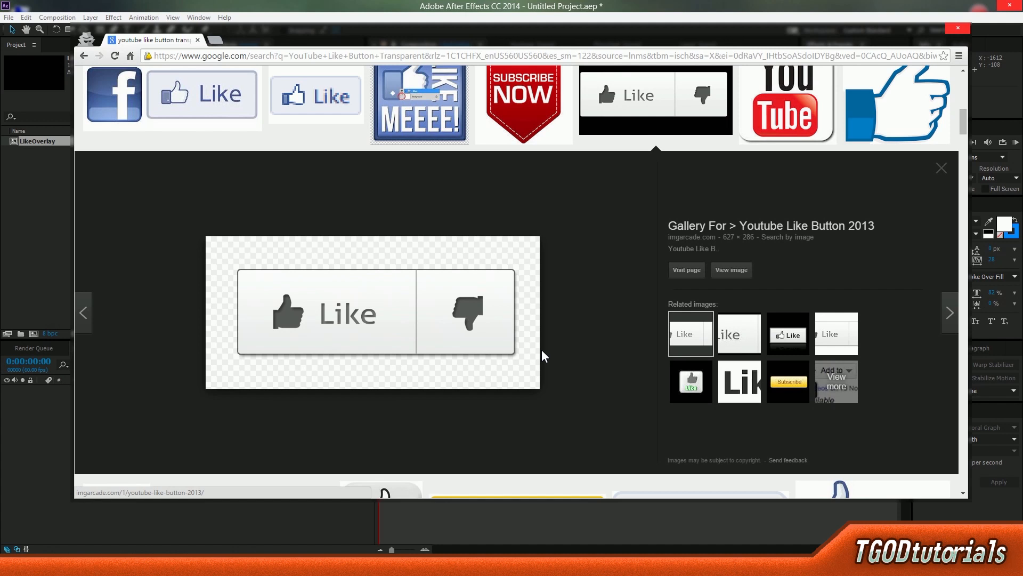
click(728, 271)
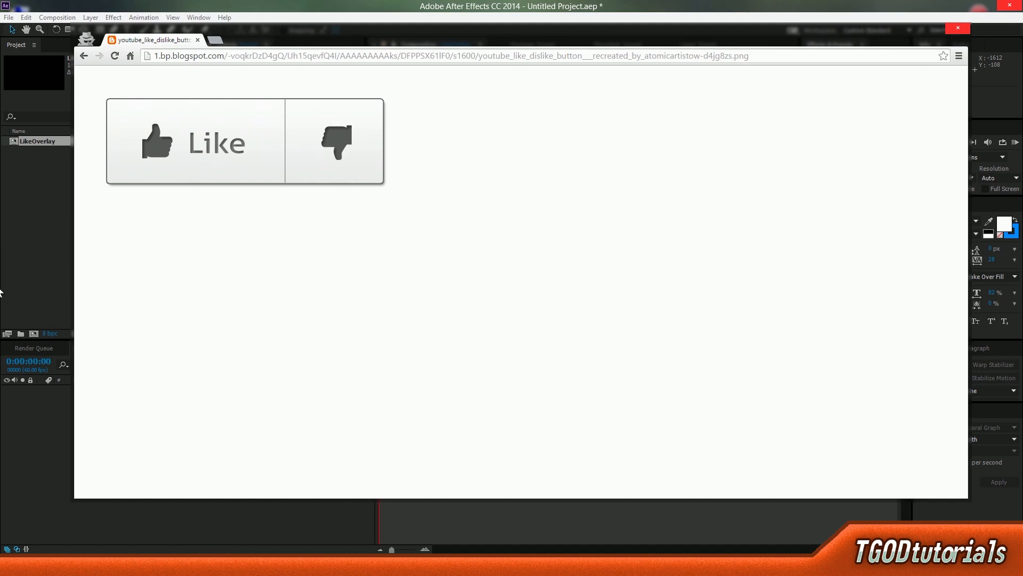
Step: Copy the like/dislike button's image URL and use it to import the PNG into the After Effects project
right_click(278, 140)
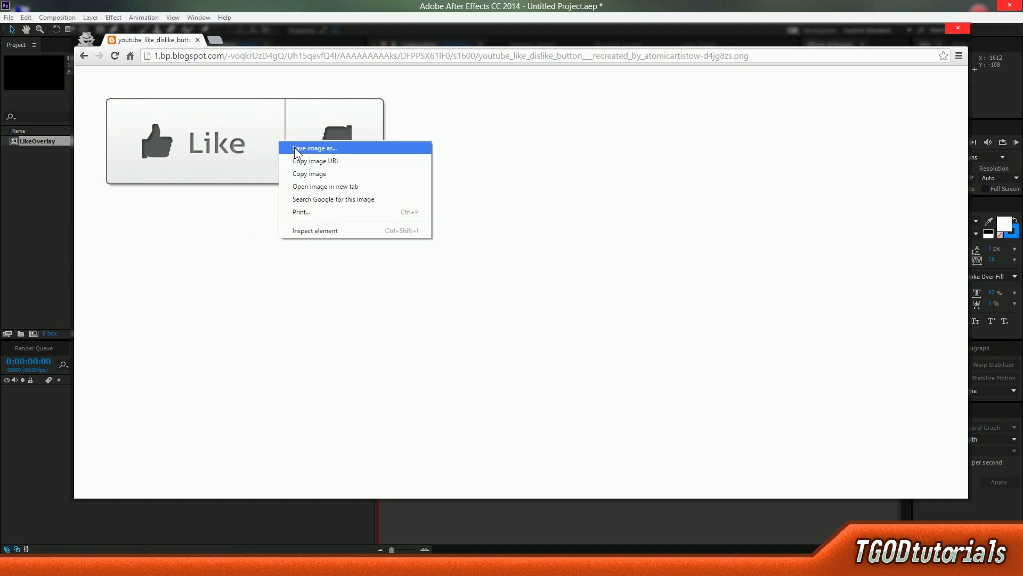
click(327, 162)
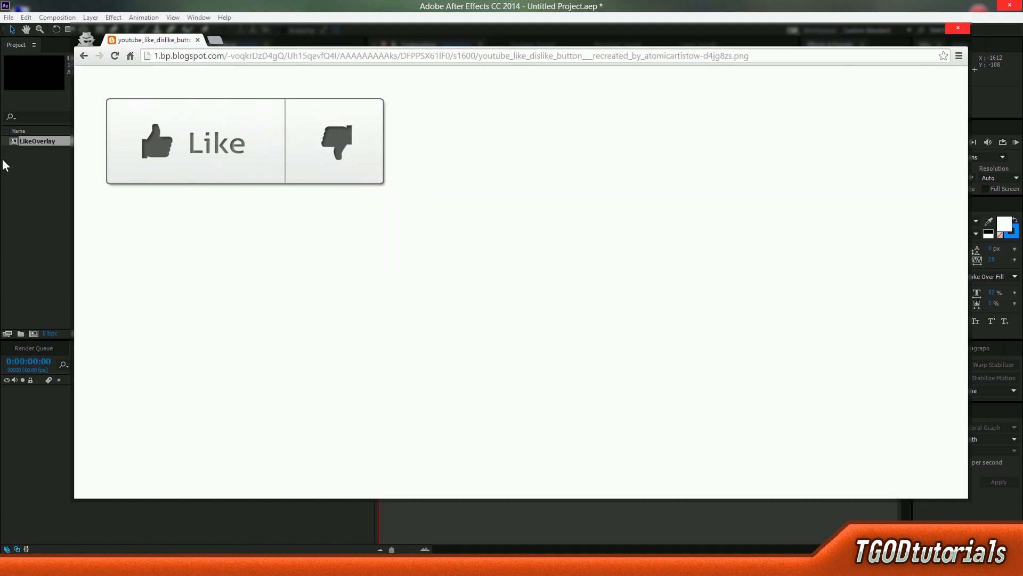
click(30, 213)
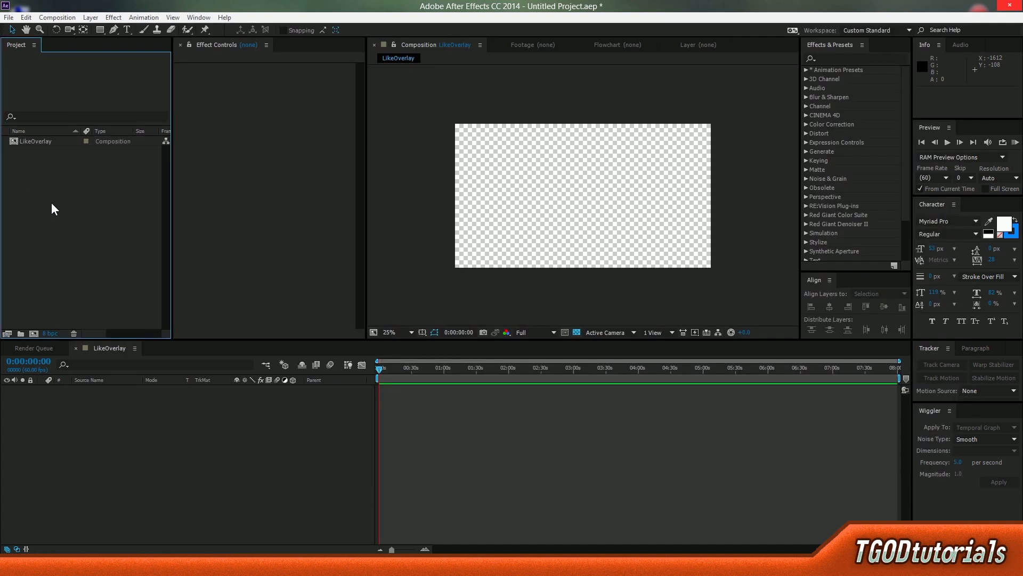
double_click(108, 221)
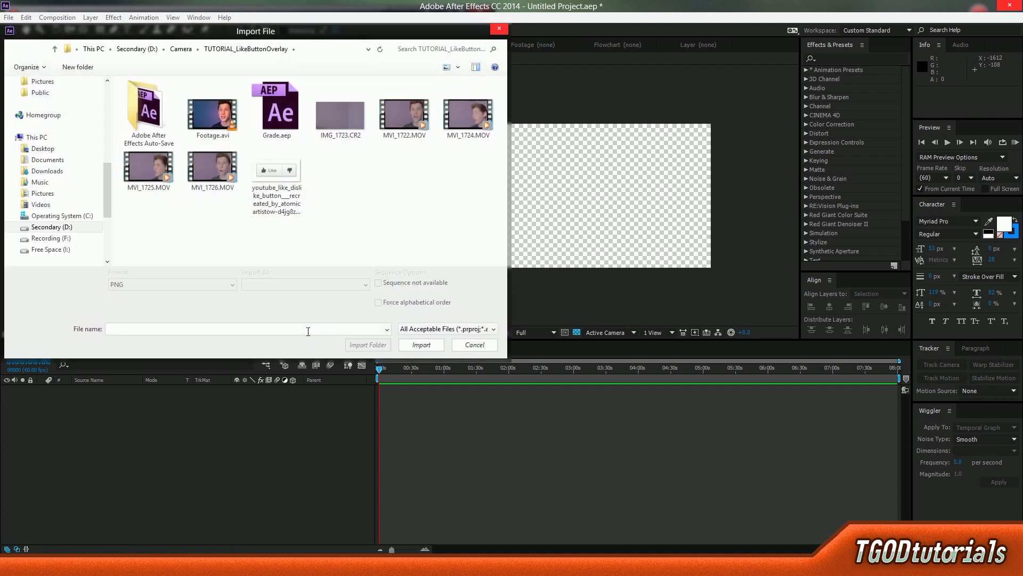
right_click(309, 329)
click(229, 378)
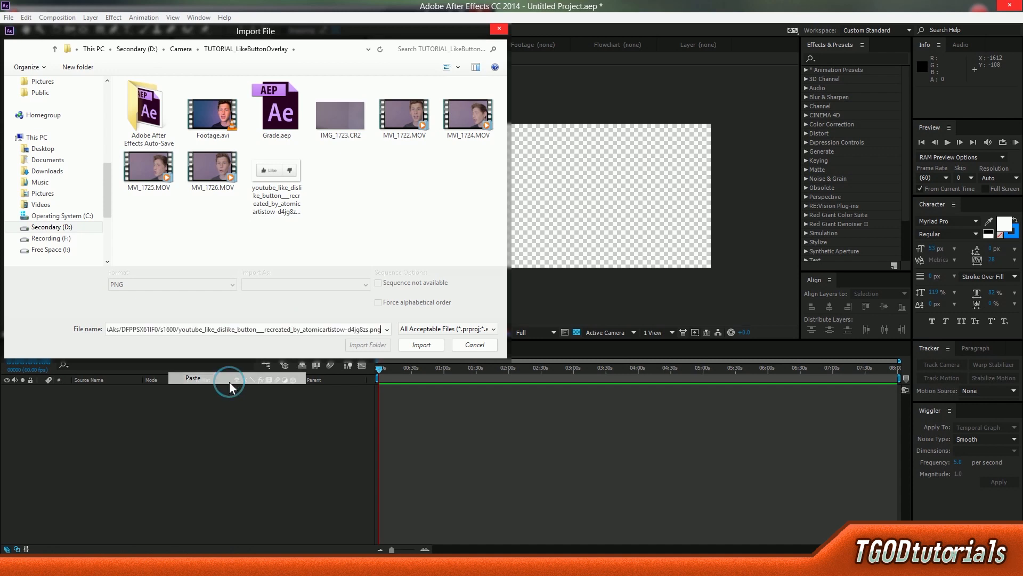
click(419, 347)
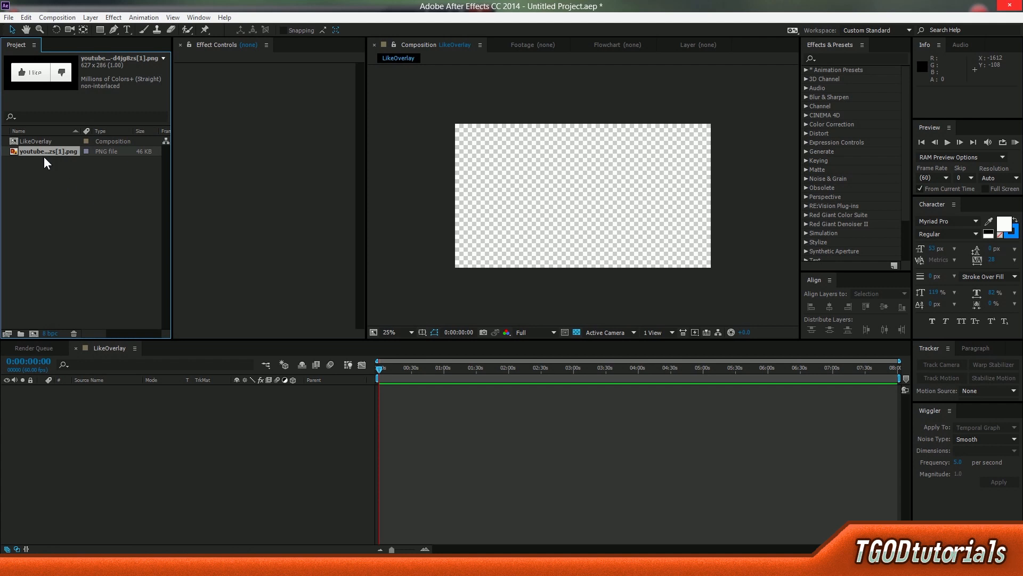
Step: Add the like button PNG to the LikeOverlay composition and move it to the frame's lower-left corner, about 356, 924
drag(45, 160, 114, 422)
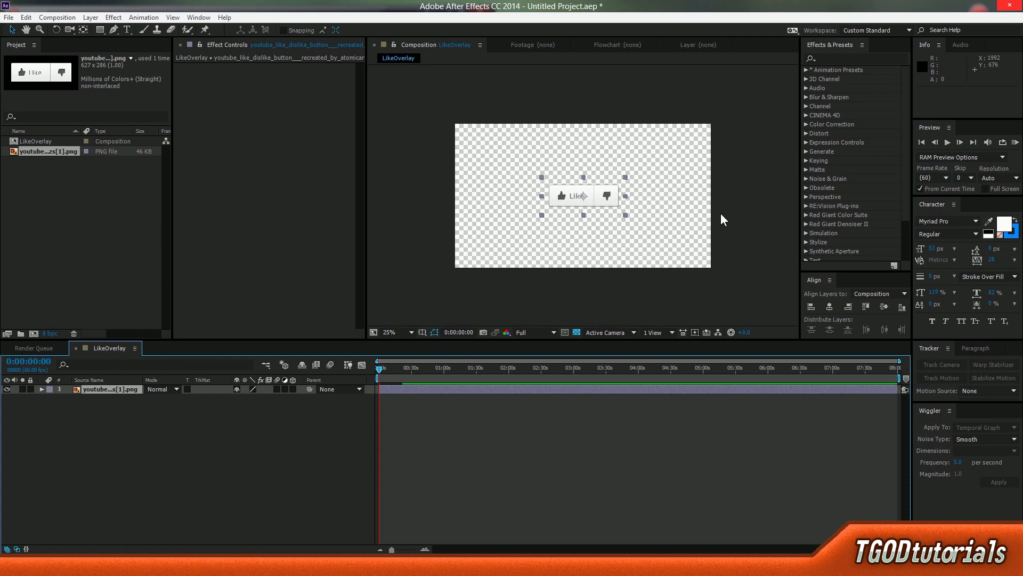
drag(608, 199, 529, 254)
click(533, 277)
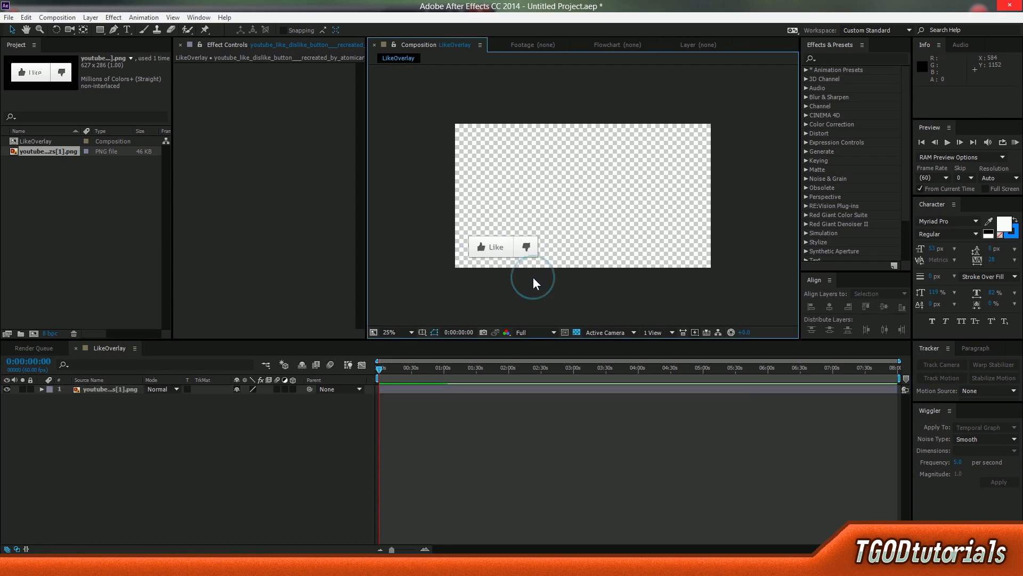
scroll(496, 263, up, 2)
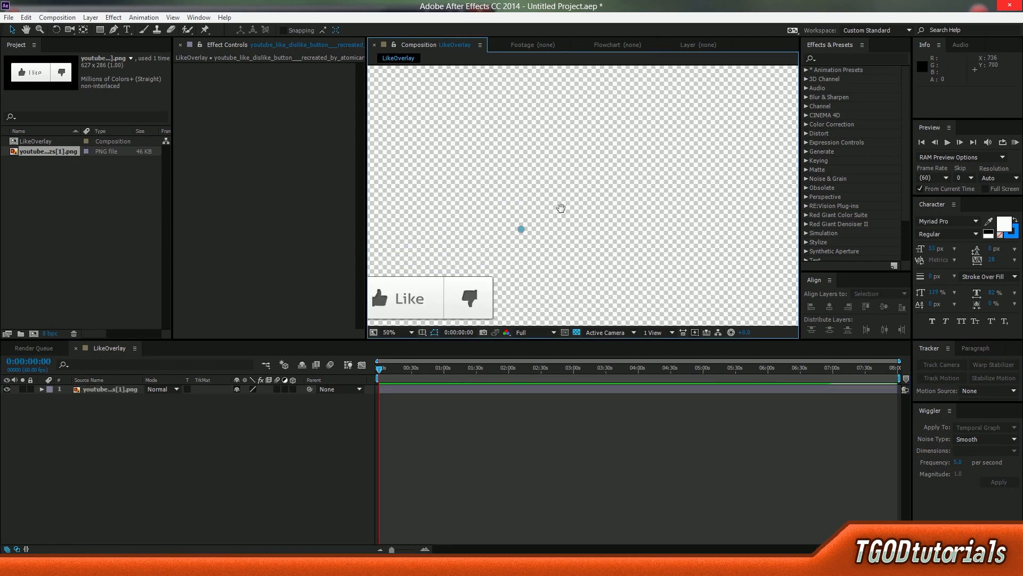
drag(521, 228, 648, 151)
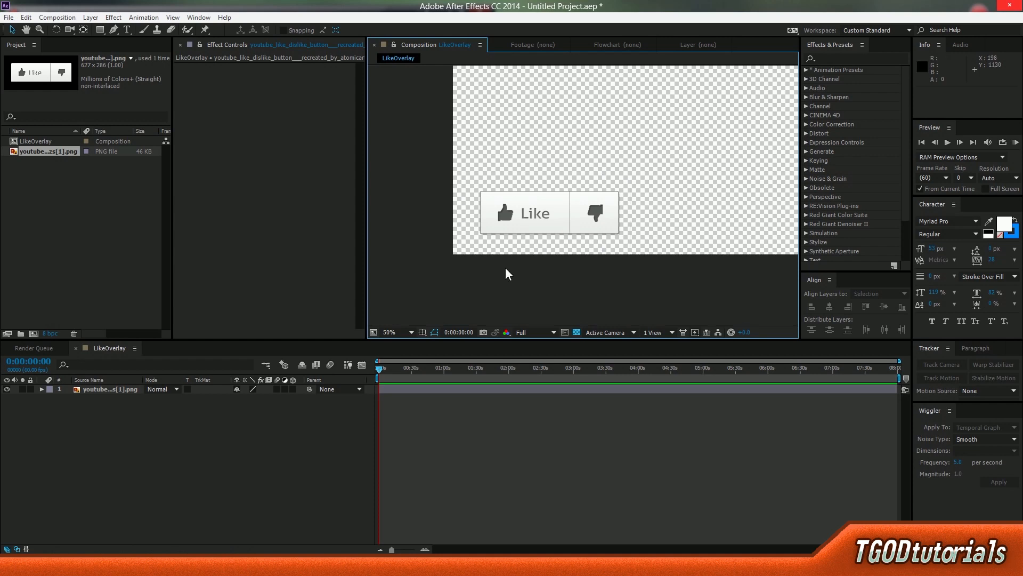
Step: Expand the like button layer's transform properties and set a Position keyframe at 0:00:00:00
click(395, 389)
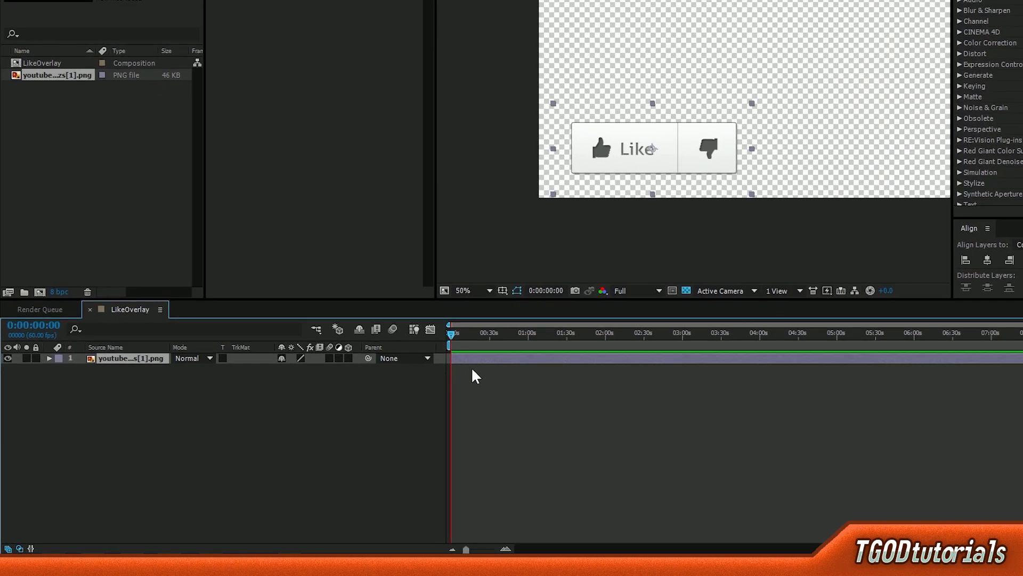
key(p)
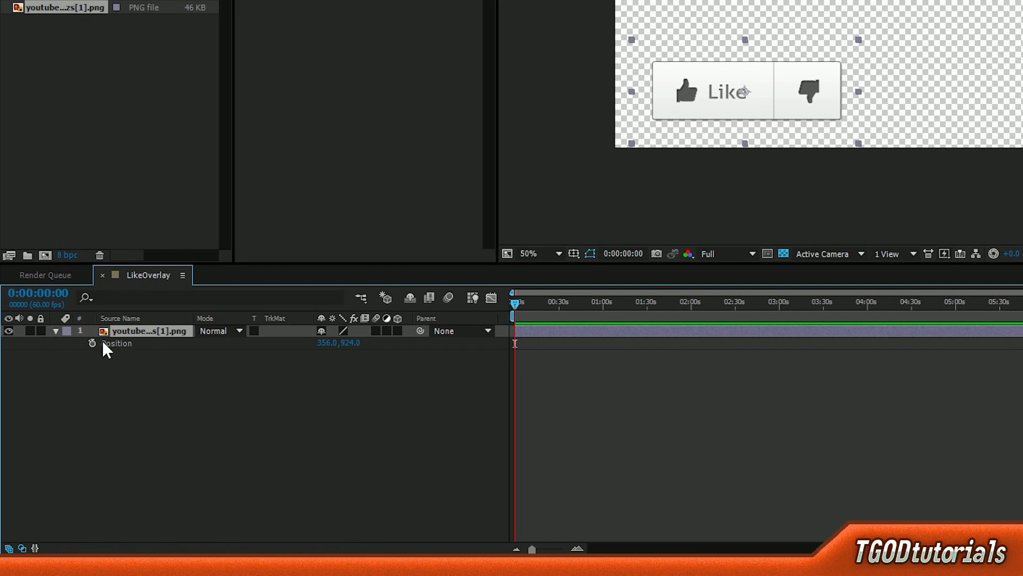
click(159, 331)
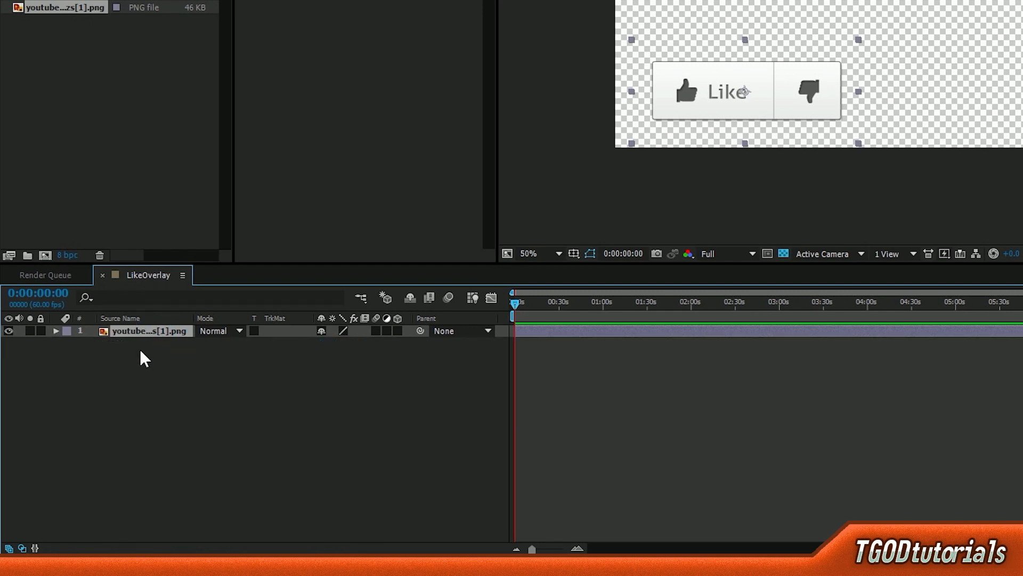
click(56, 331)
click(55, 331)
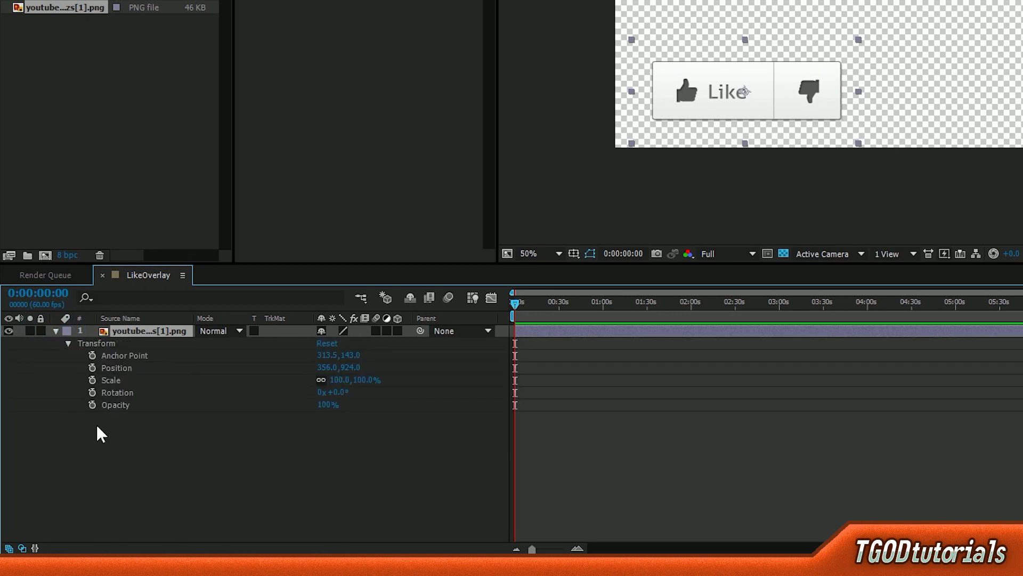
click(92, 367)
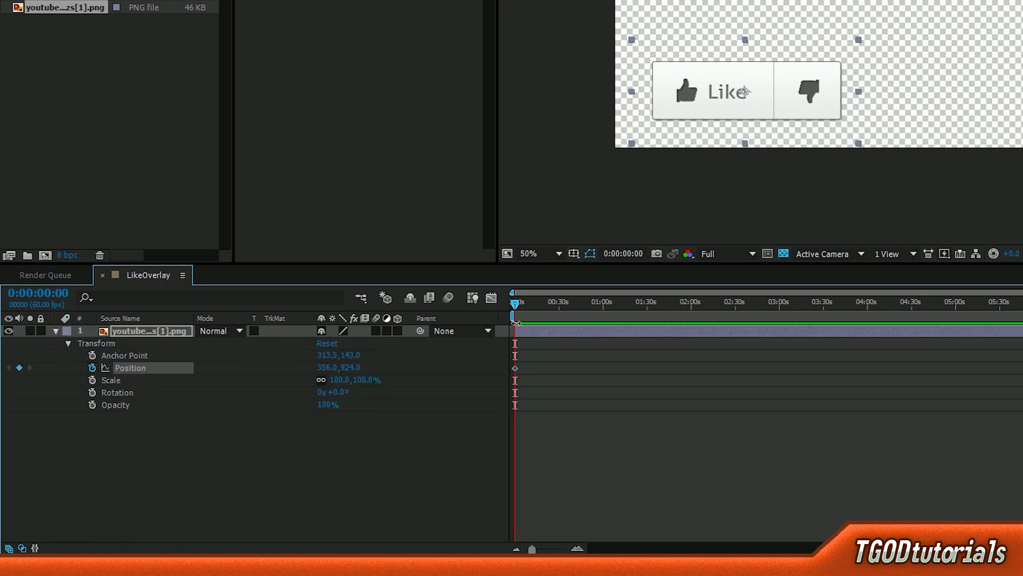
Step: Shift the Position keyframe to about 30 seconds and keyframe the button below the frame at about 356, 1234 at the start
mouse_move(517, 375)
drag(515, 372, 560, 371)
drag(786, 108, 782, 222)
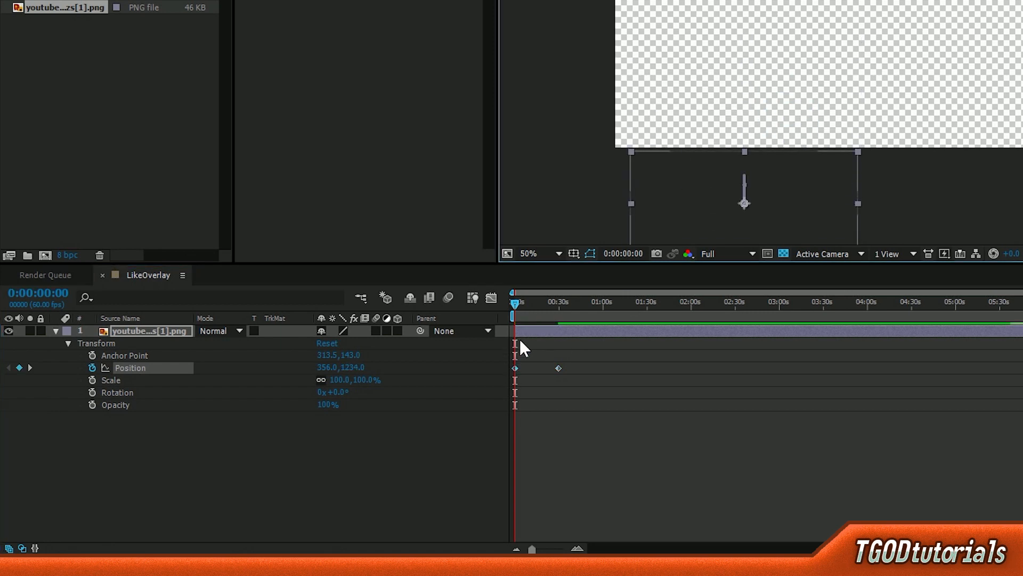
Step: Scrub from the first Position keyframe to the second to check the button's slide-up, and deselect the layer
drag(521, 365, 510, 384)
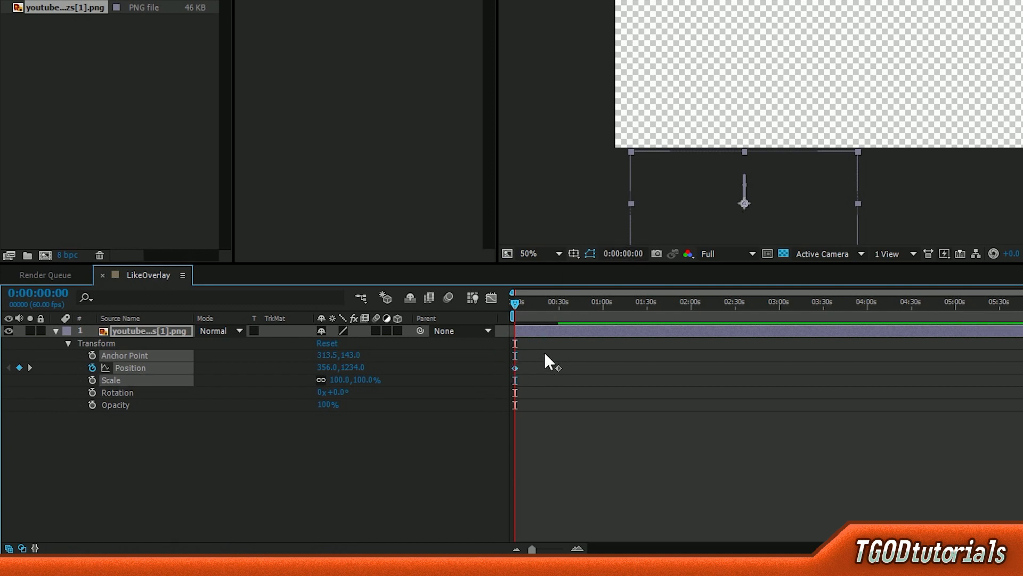
drag(538, 302, 538, 397)
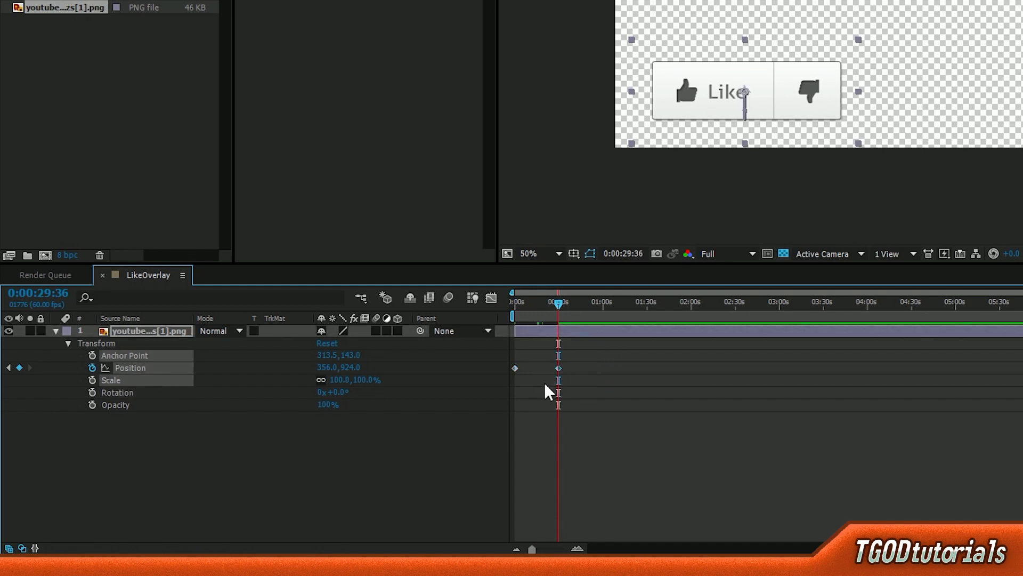
click(621, 433)
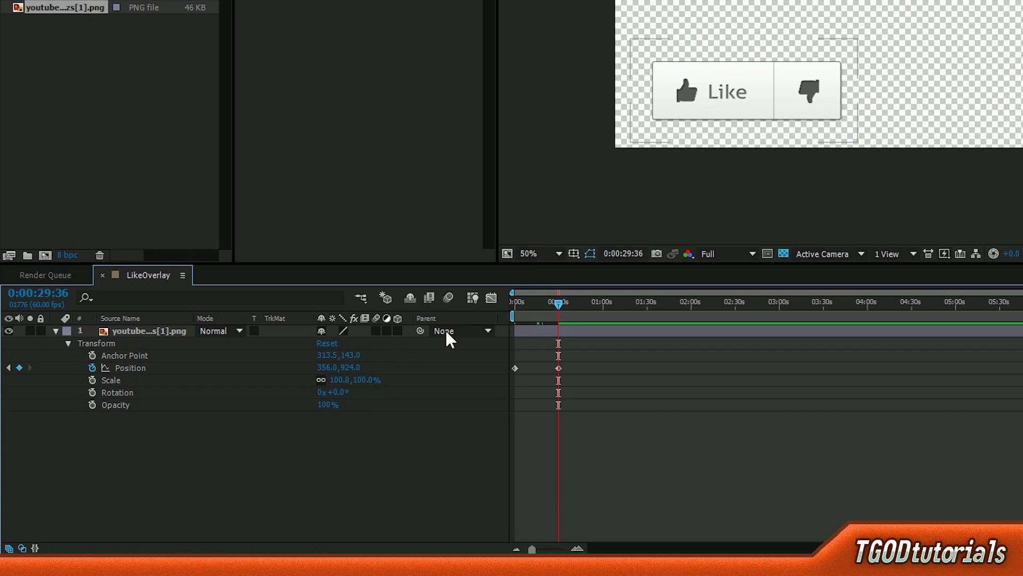
Step: Return to the start of the composition and RAM-preview the like button's slide-up at full speed
drag(542, 308, 478, 309)
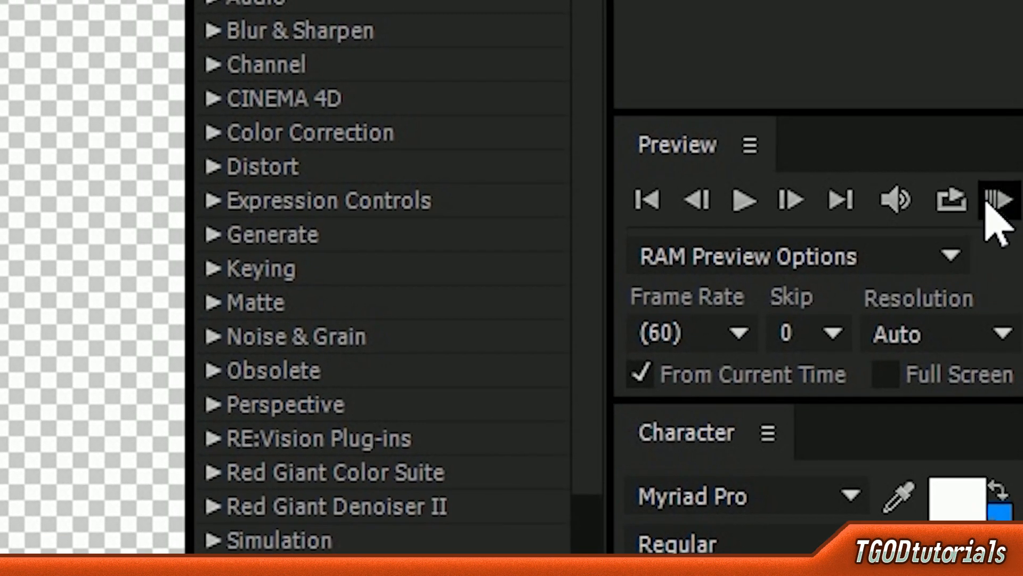
click(985, 205)
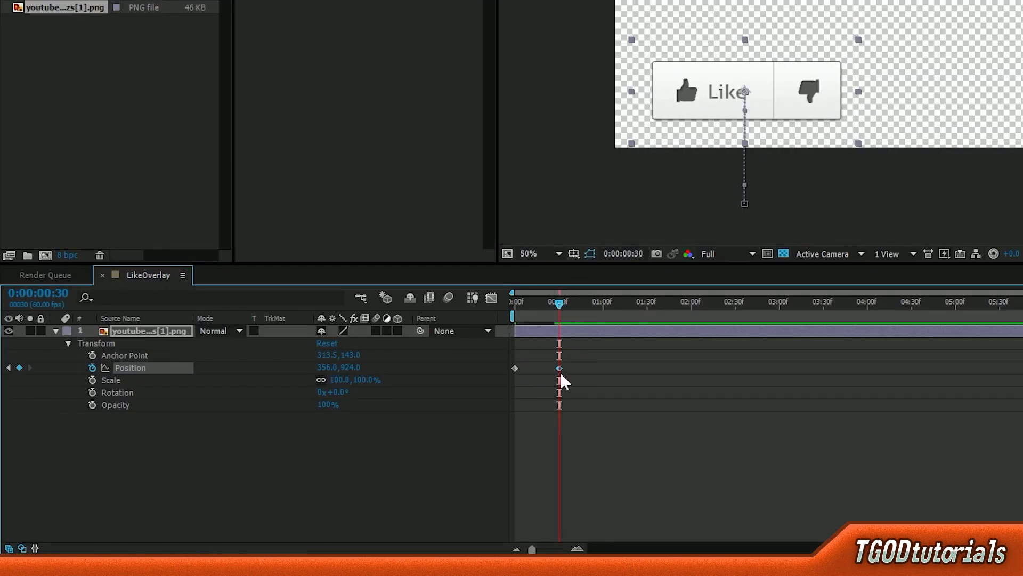
click(625, 405)
key(Home)
key(KP_0)
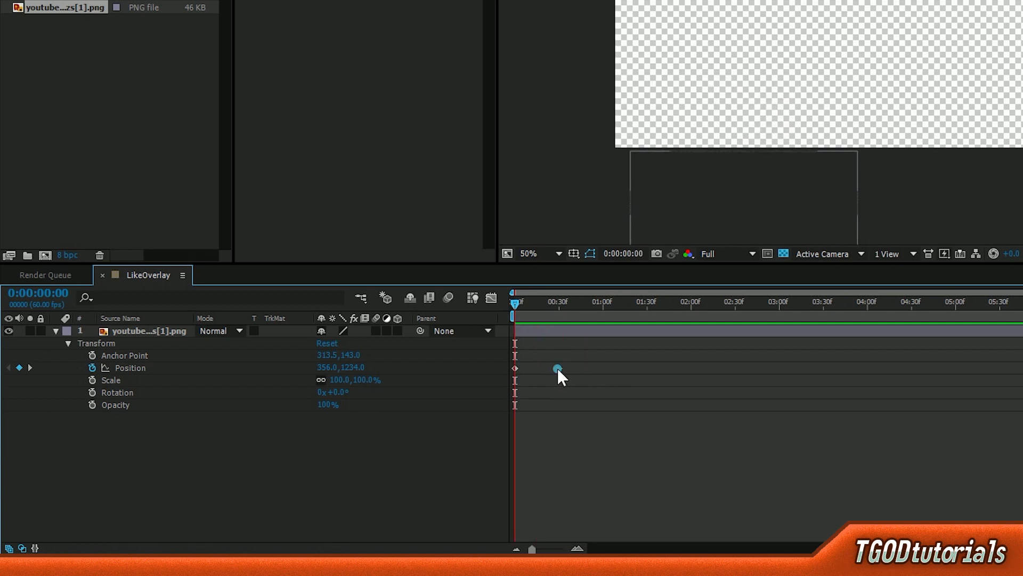
Step: Move the second Position keyframe earlier to about 0:00:00:14 and preview the faster slide-up
drag(559, 368, 534, 375)
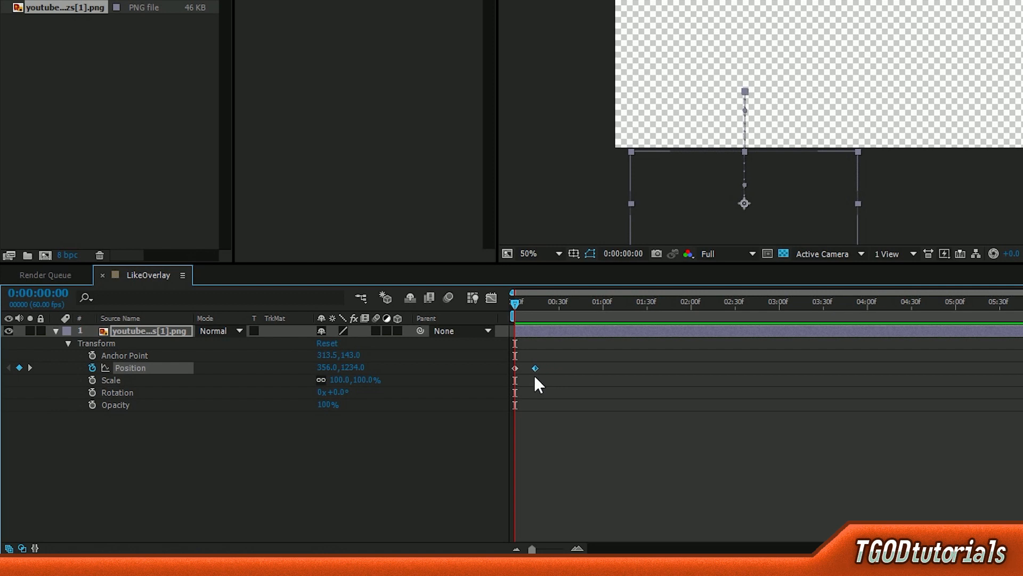
click(577, 450)
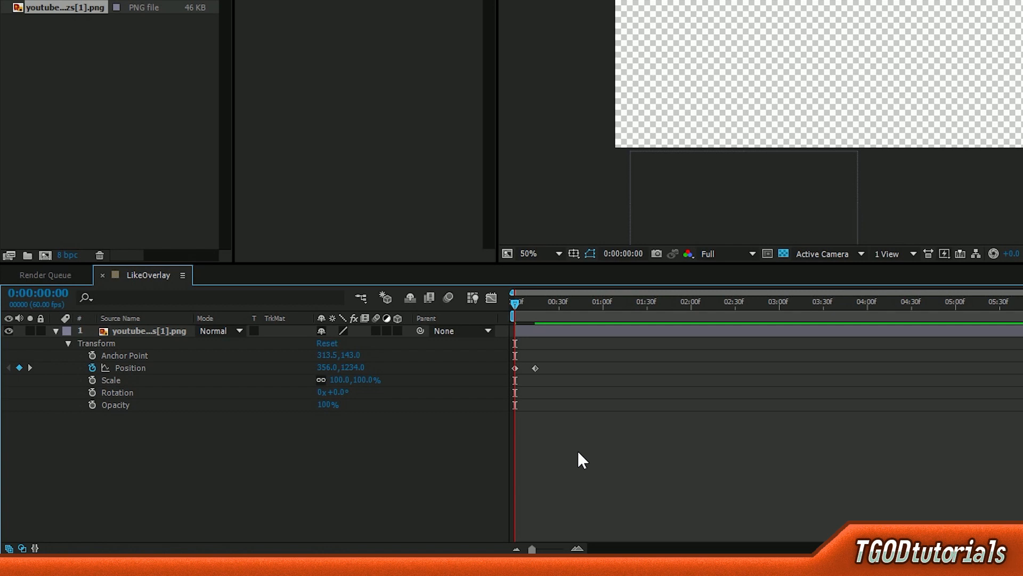
key(space)
key(k)
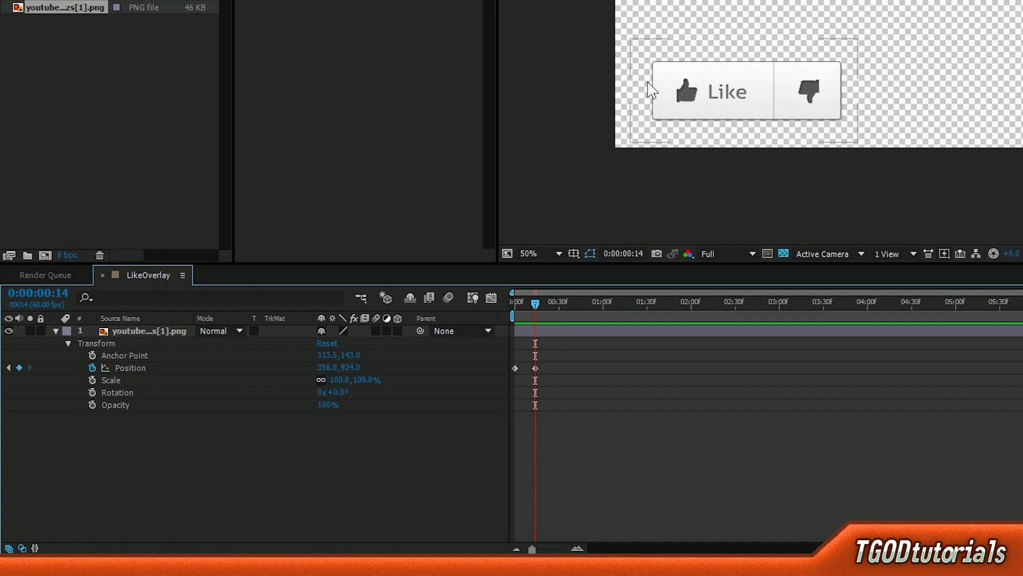
Step: Raise the button to about 356, 800 at 0:00:00:14 and keyframe it lower at about 356, 938 five frames on, at 0:00:00:19
drag(802, 109, 803, 69)
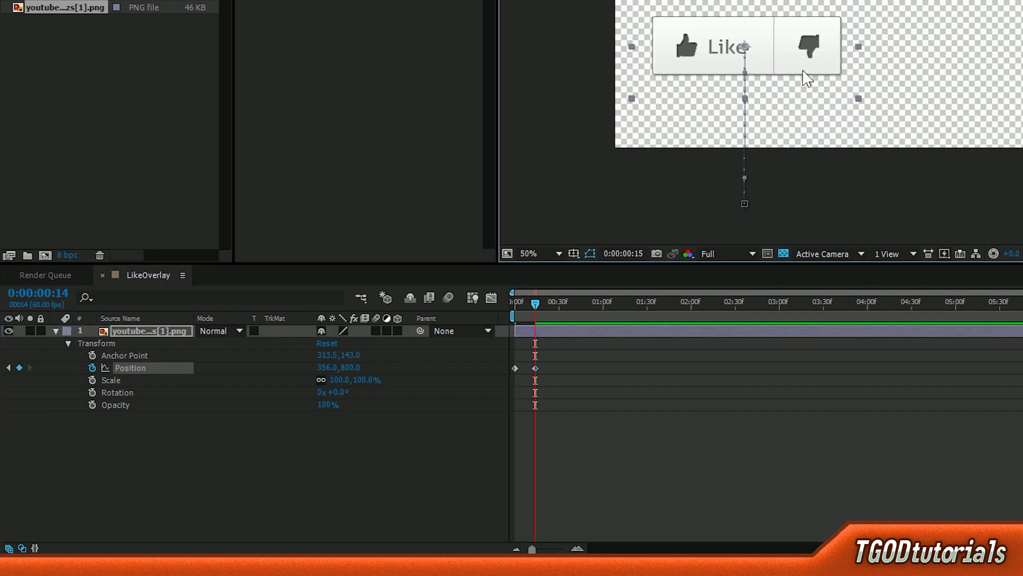
key(Page_Down)
key(Page_Down)
key(Page_Down)
key(Page_Down)
key(Page_Down)
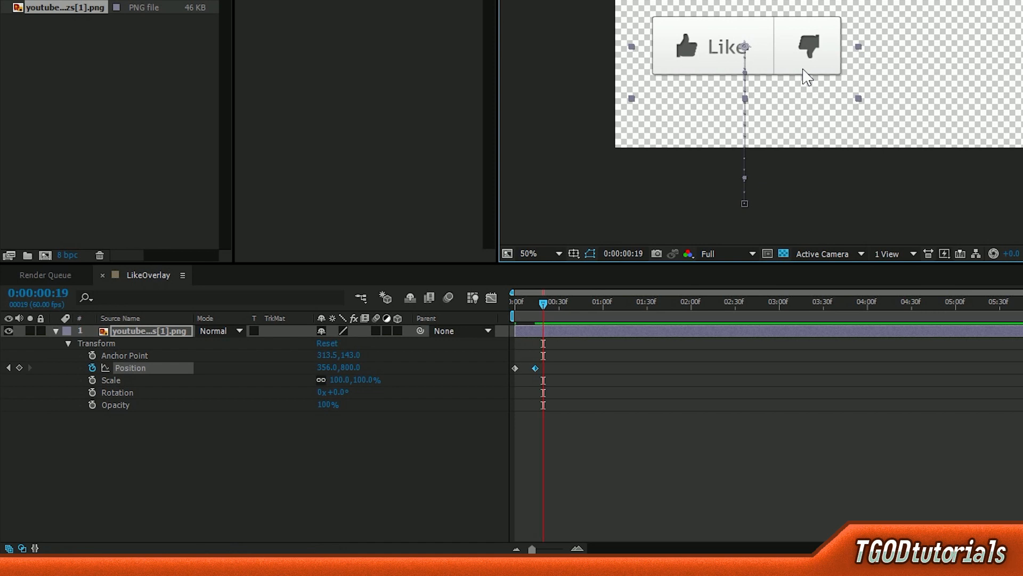
drag(818, 68, 818, 112)
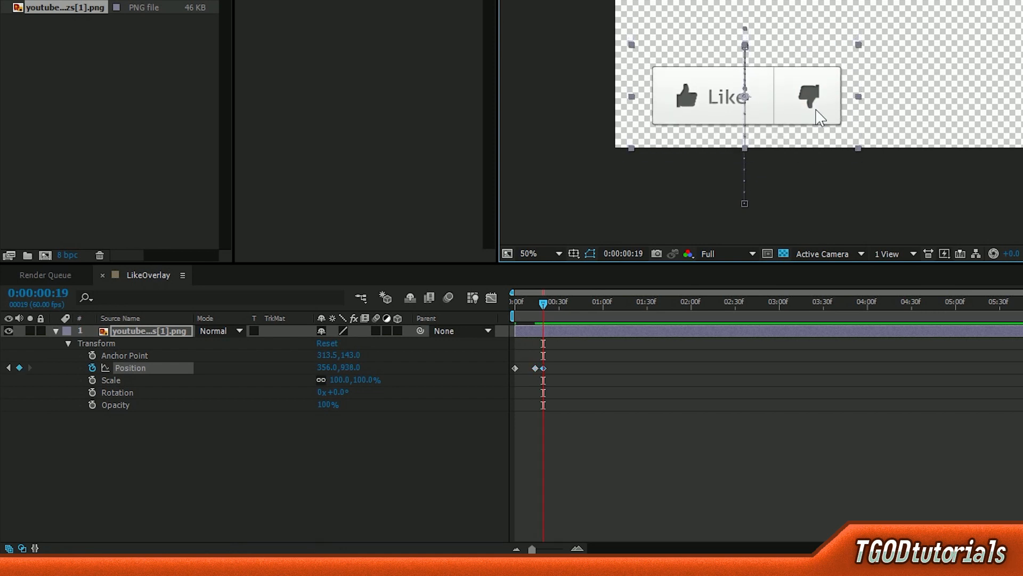
Step: Keyframe the button back up at about 356, 888 at 0:00:00:24 and preview the bounce from the start
key(Page_Down)
key(Page_Down)
key(Page_Down)
key(Page_Down)
key(Page_Down)
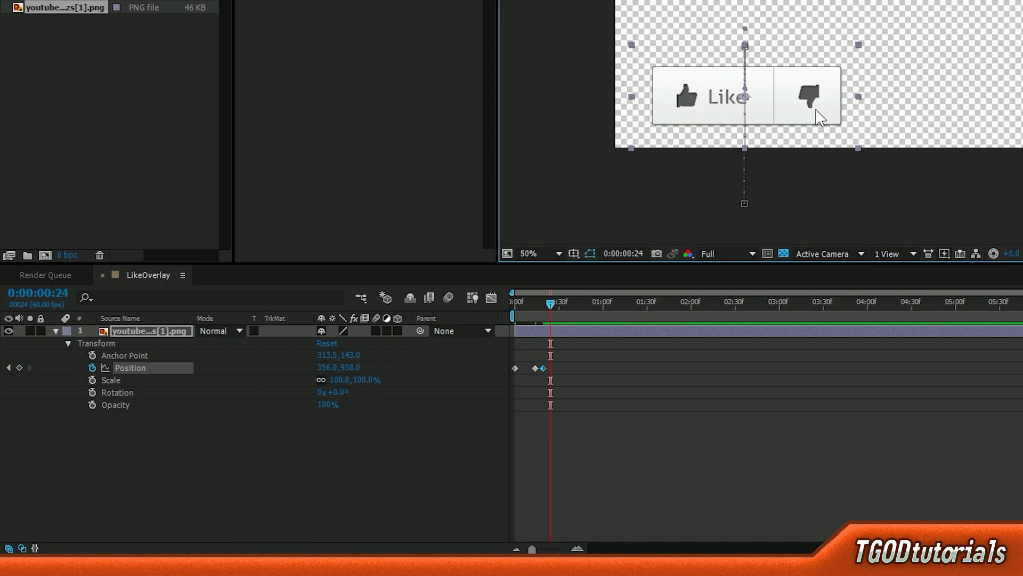
drag(821, 118, 824, 95)
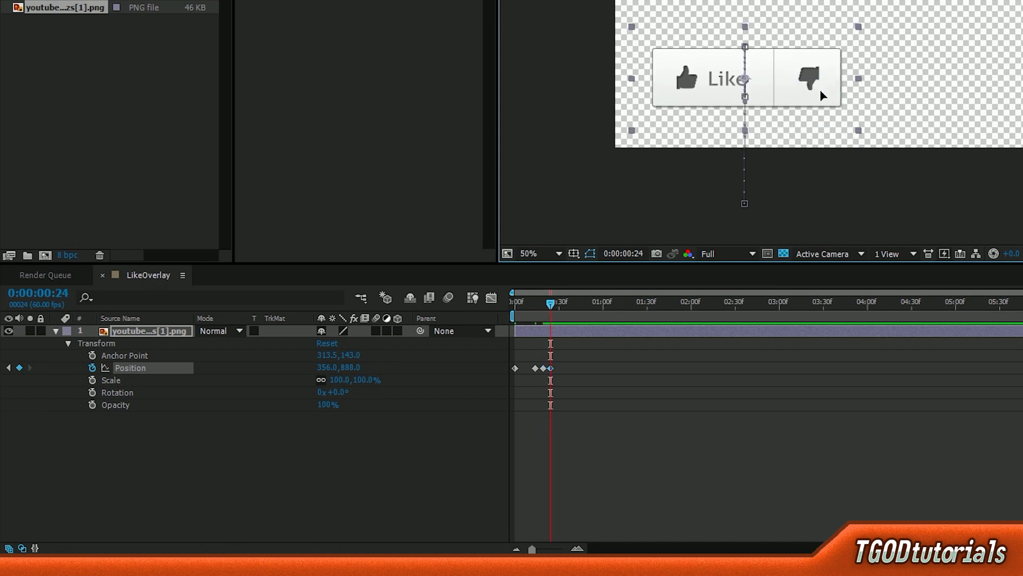
click(796, 374)
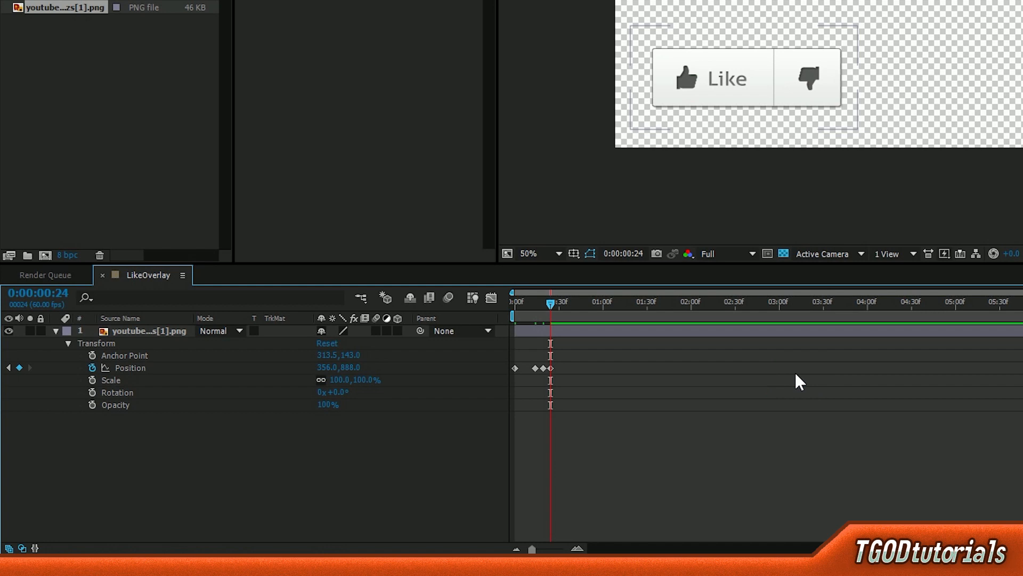
key(Home)
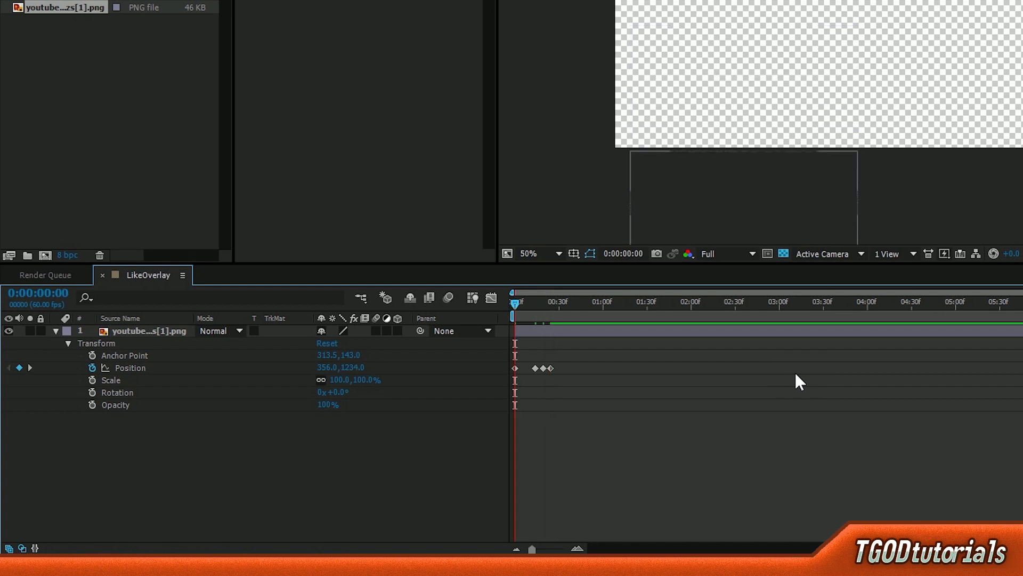
key(space)
Step: Shift the last three Position keyframes together about four frames earlier and preview the quicker bounce from the start
drag(603, 340, 554, 373)
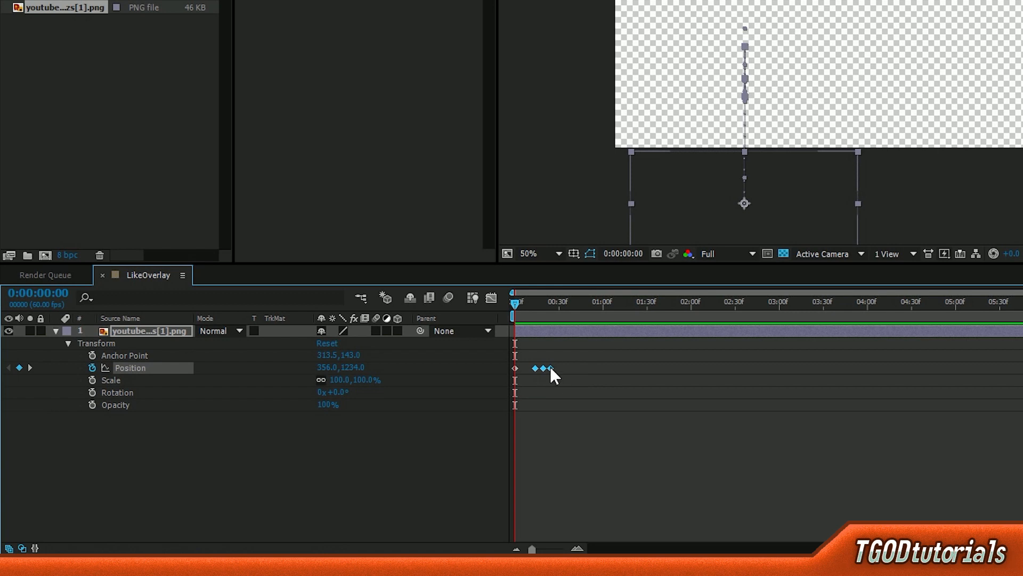
click(530, 318)
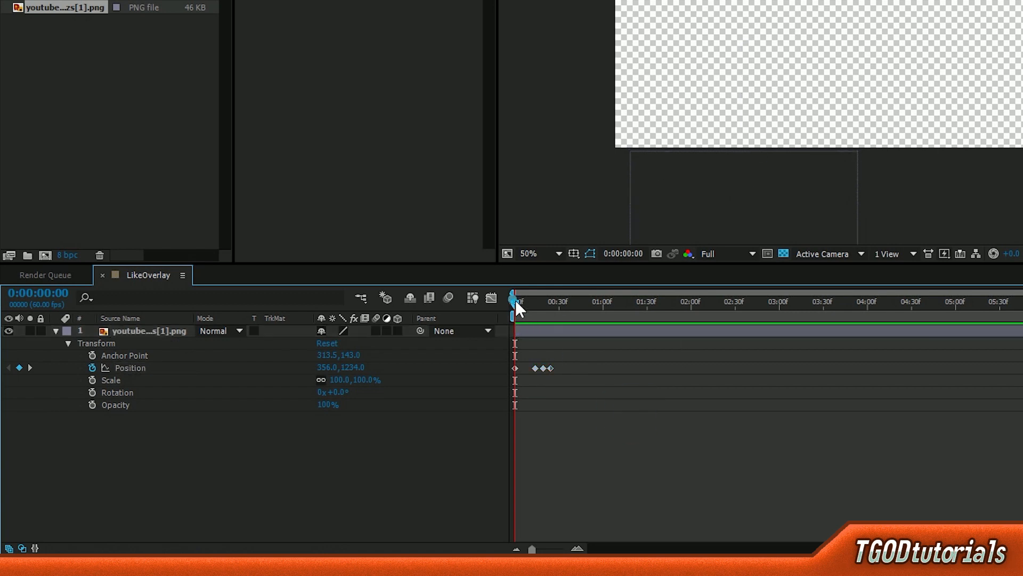
drag(516, 299, 552, 309)
drag(584, 356, 548, 369)
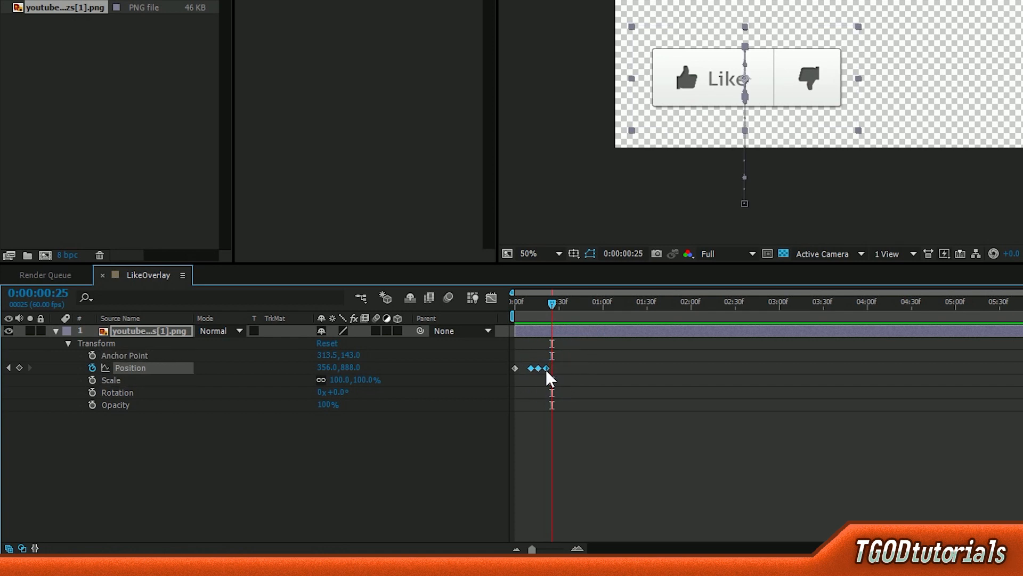
click(610, 365)
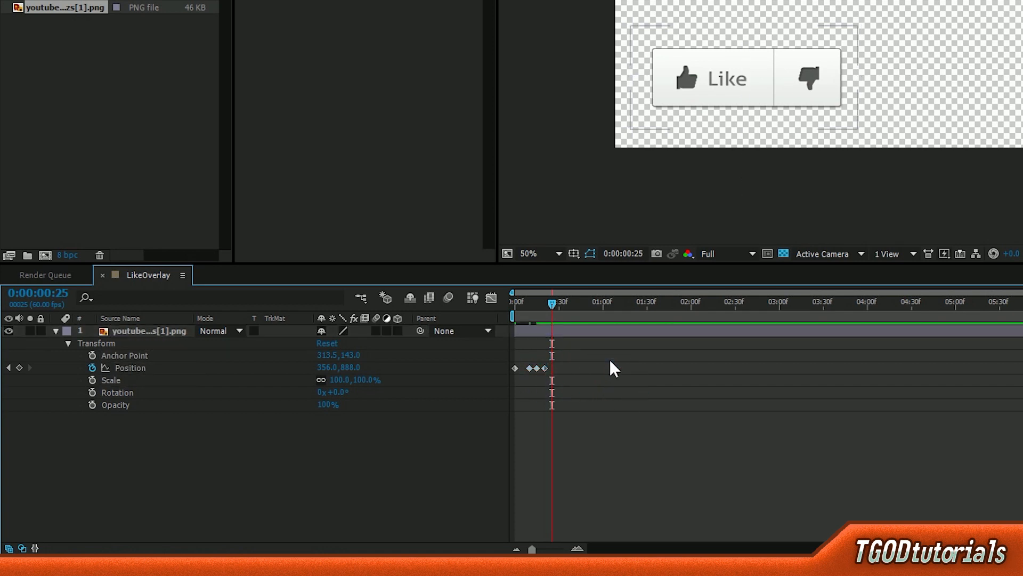
key(Home)
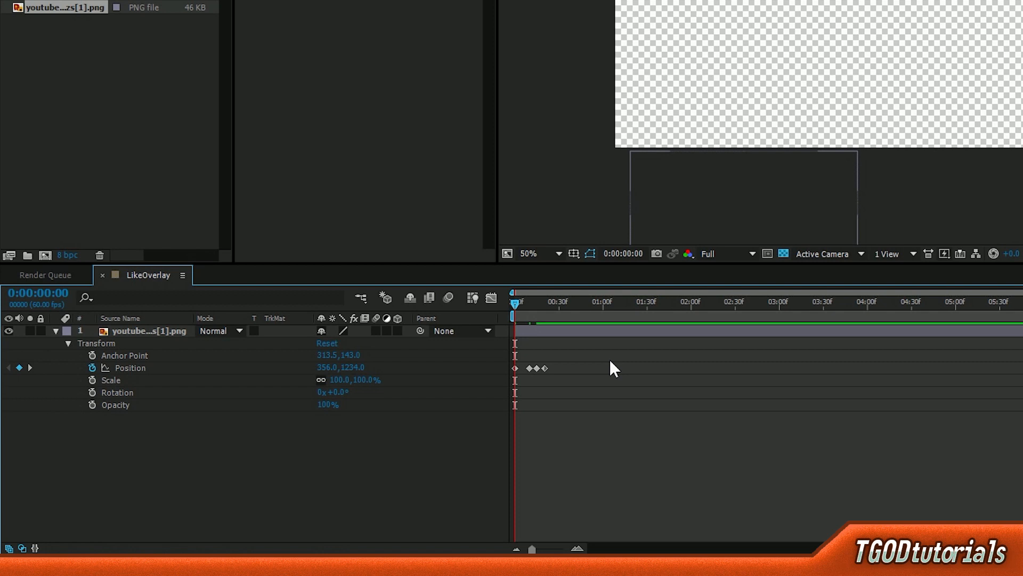
key(space)
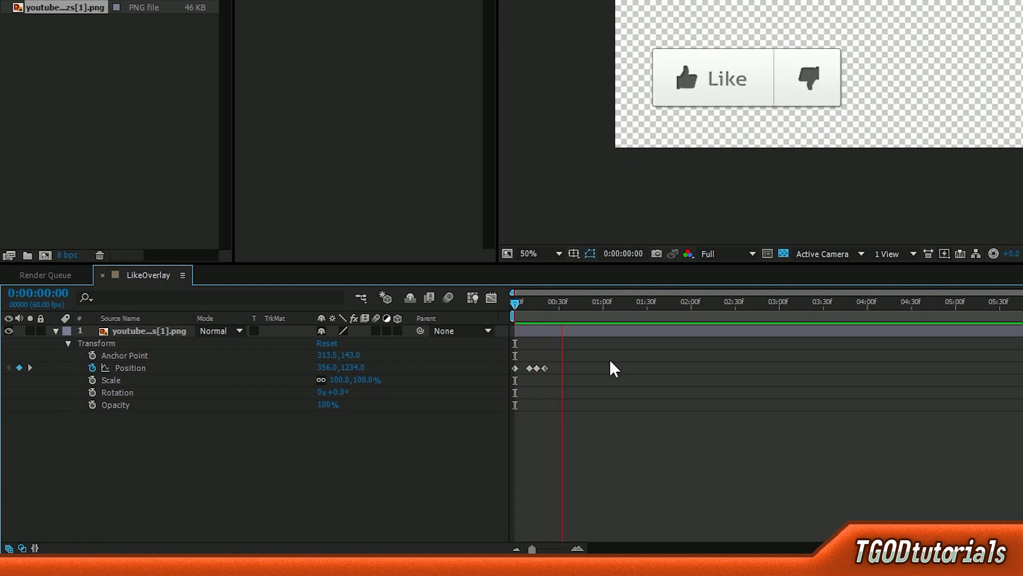
Step: Stretch the spacing of the last three Position keyframes so the final one falls at 0:00:00:26, and preview the bounce
drag(564, 350, 548, 370)
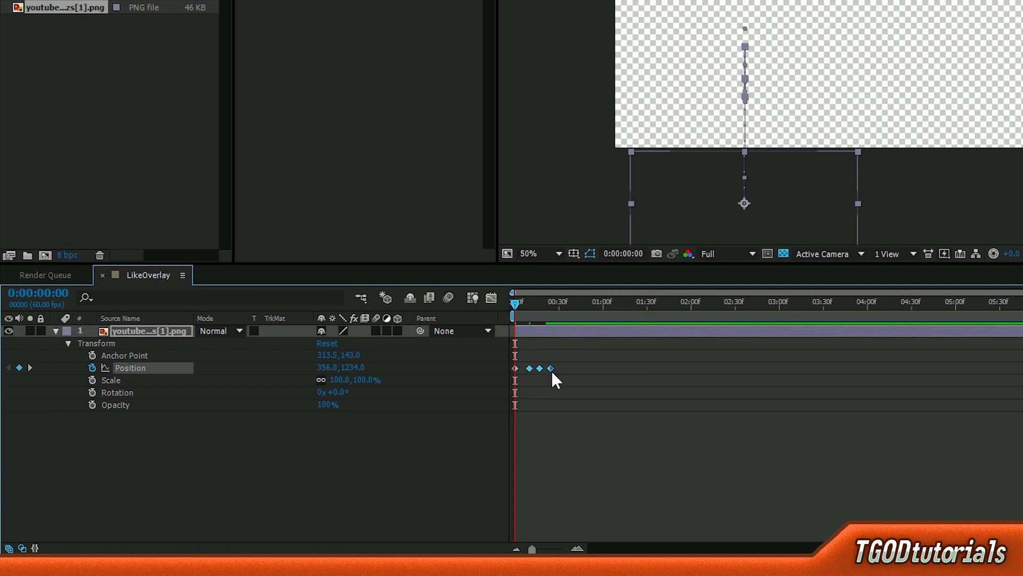
click(681, 402)
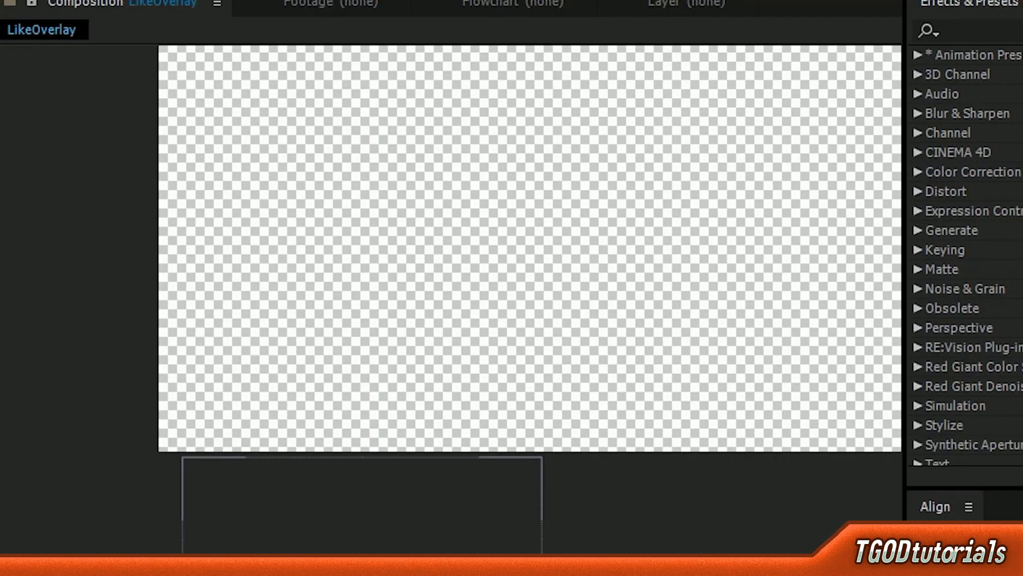
key(space)
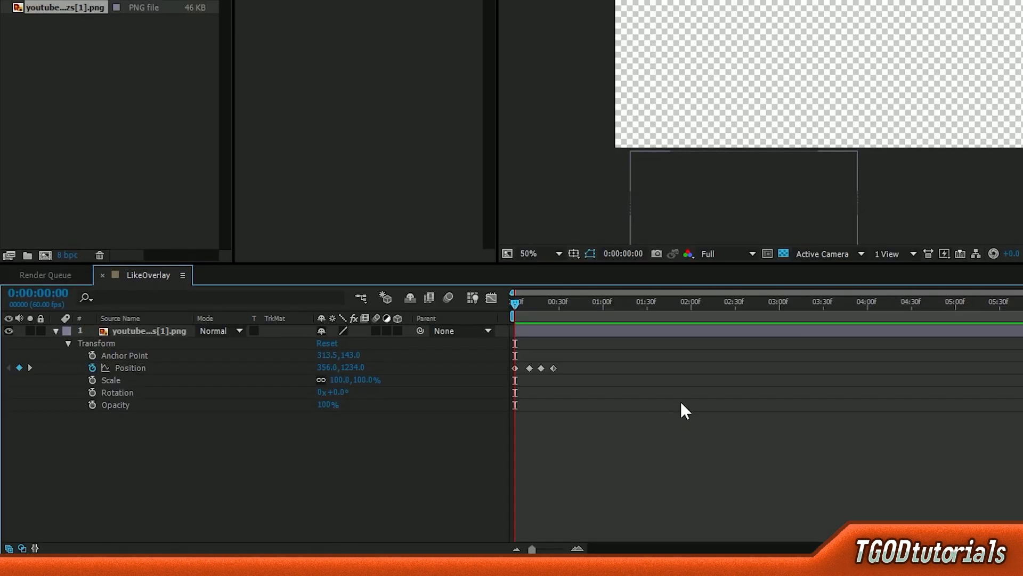
Step: Select all Position keyframes, lower the whole motion path so the button rests at about 356, 908, and preview the animation with the full frame visible
drag(598, 359, 370, 411)
click(555, 322)
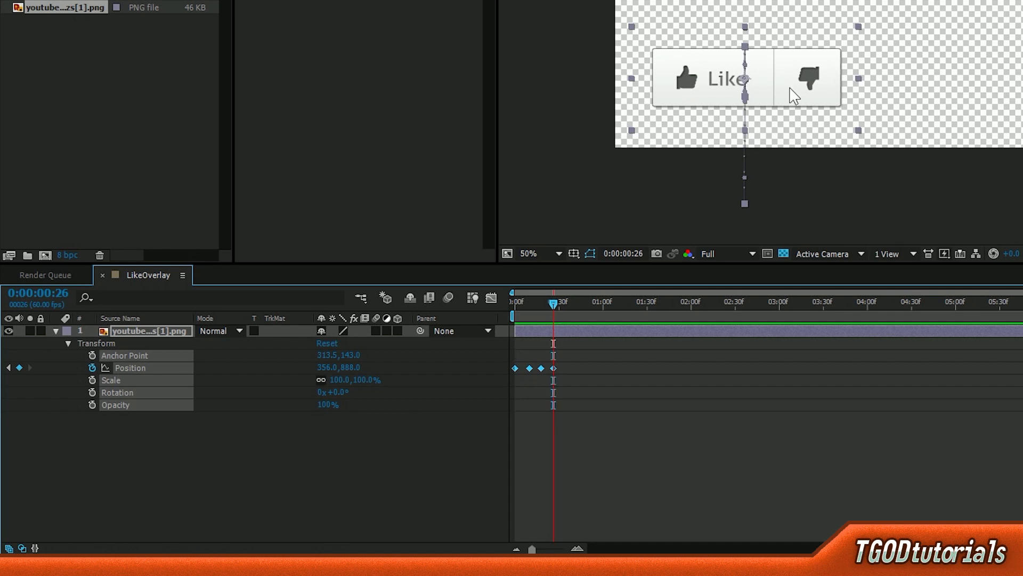
drag(795, 90, 787, 99)
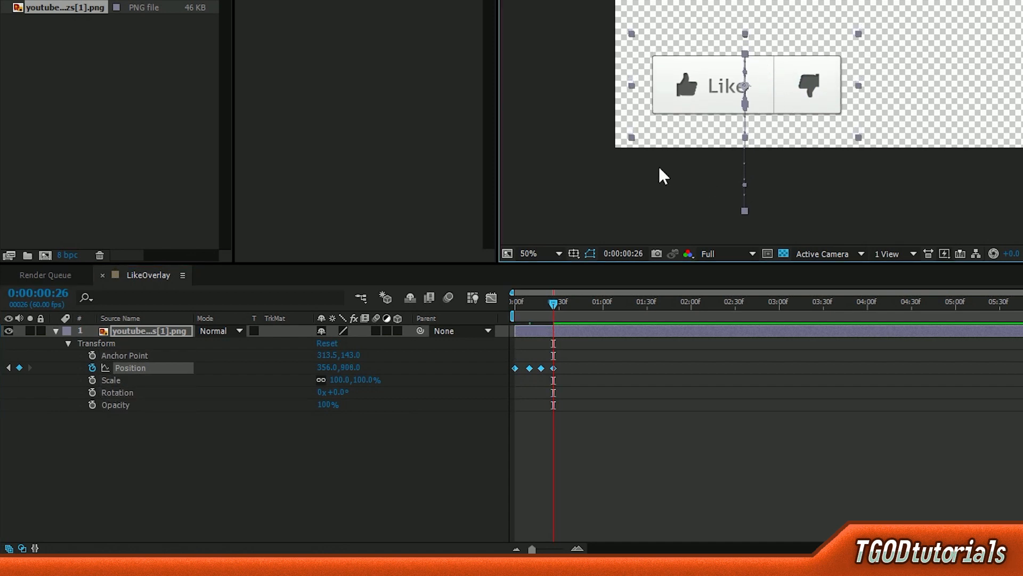
key(comma)
click(626, 171)
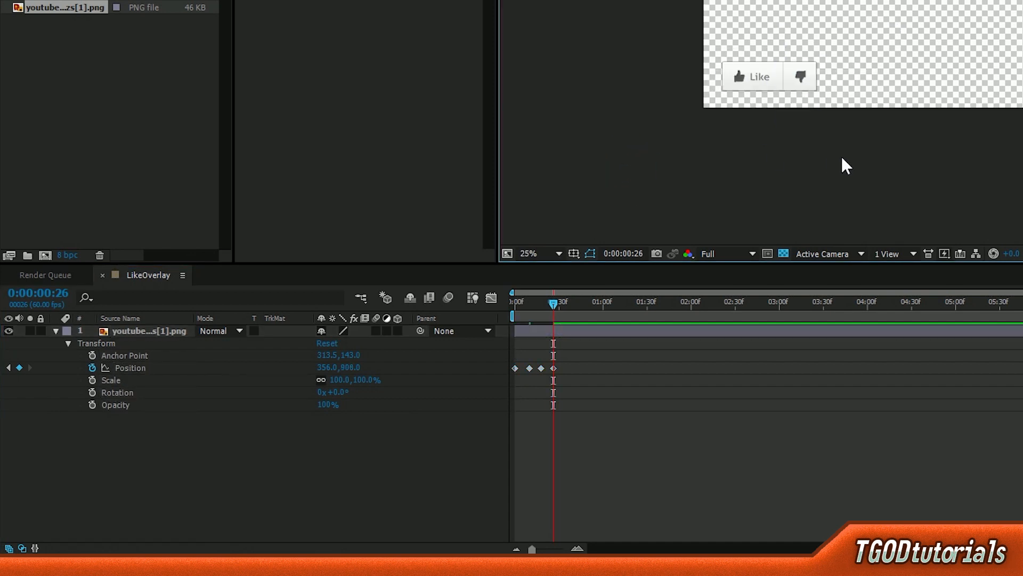
key(shift+slash)
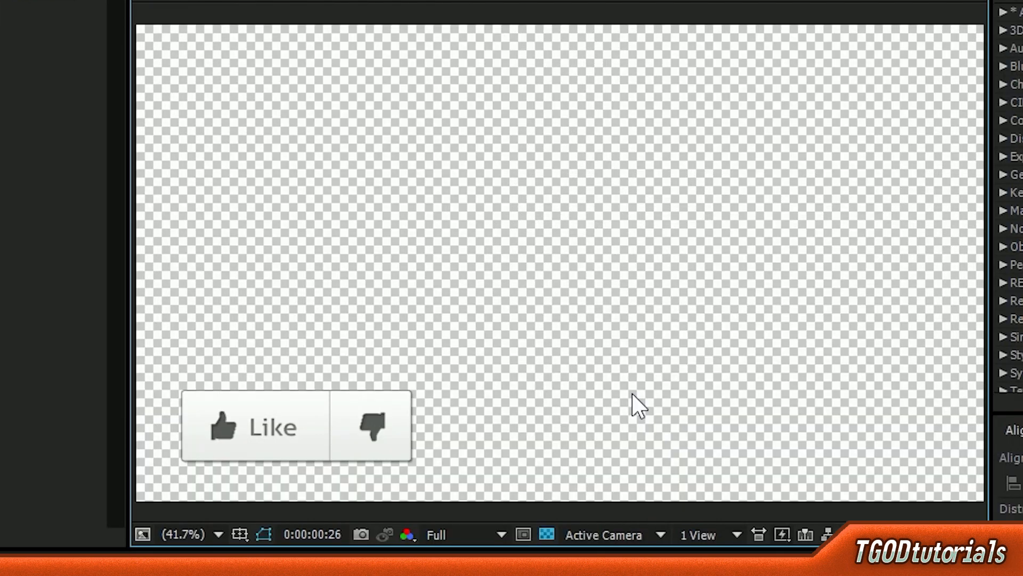
key(Home)
key(space)
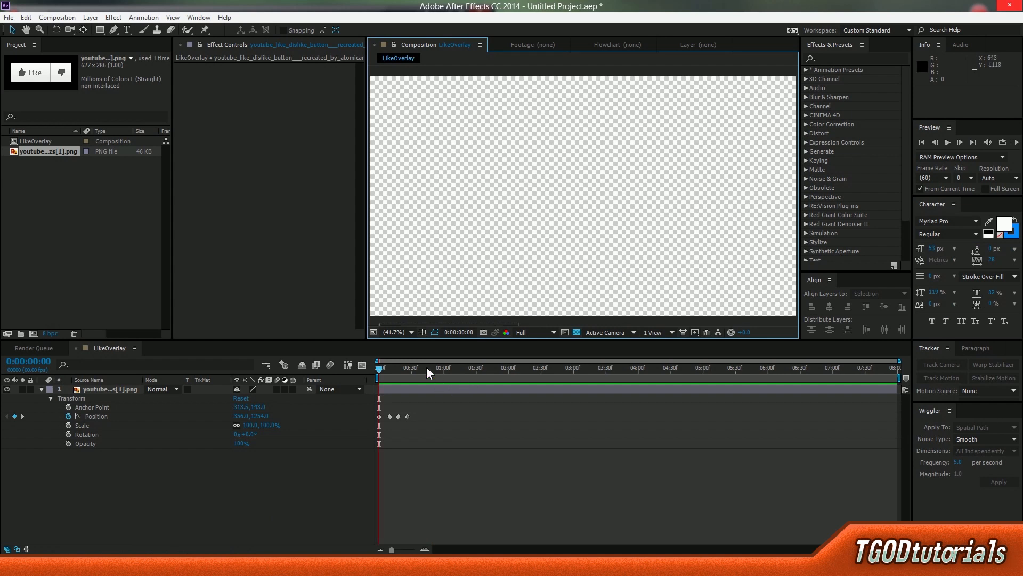
Step: Move the current time to 0:00:01:14, after the button's bounce has ended
drag(416, 366, 440, 370)
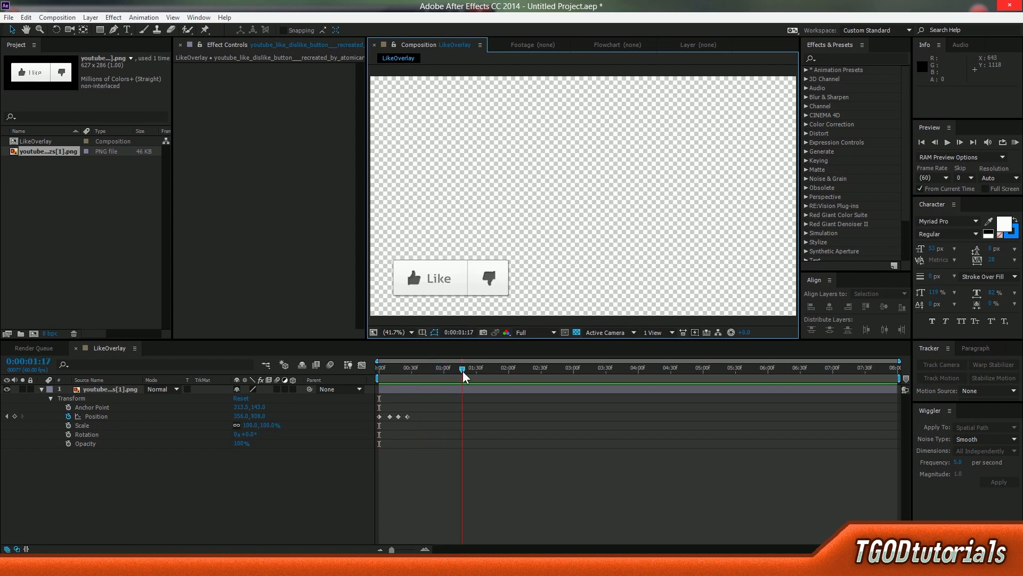
click(463, 370)
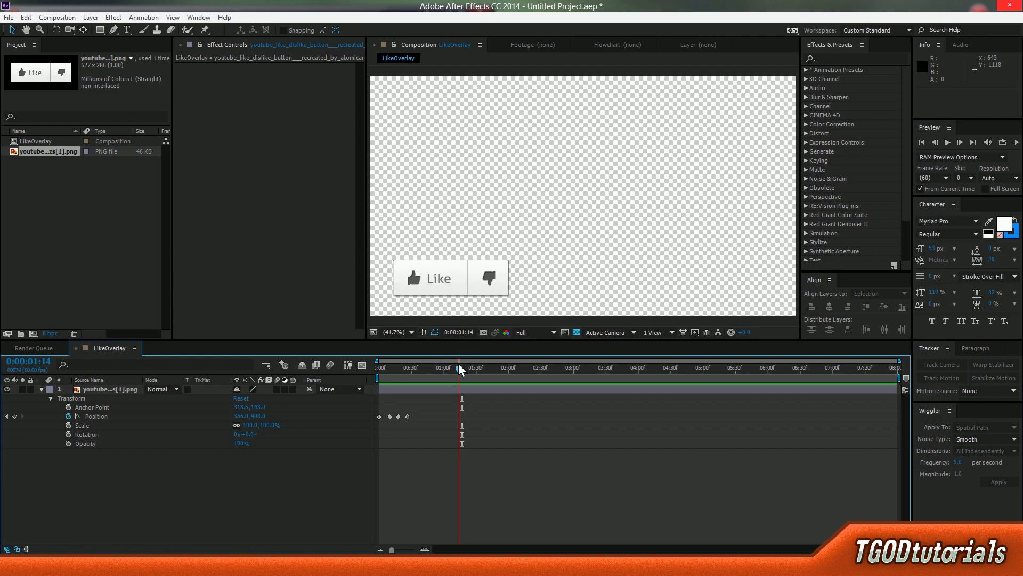
click(459, 367)
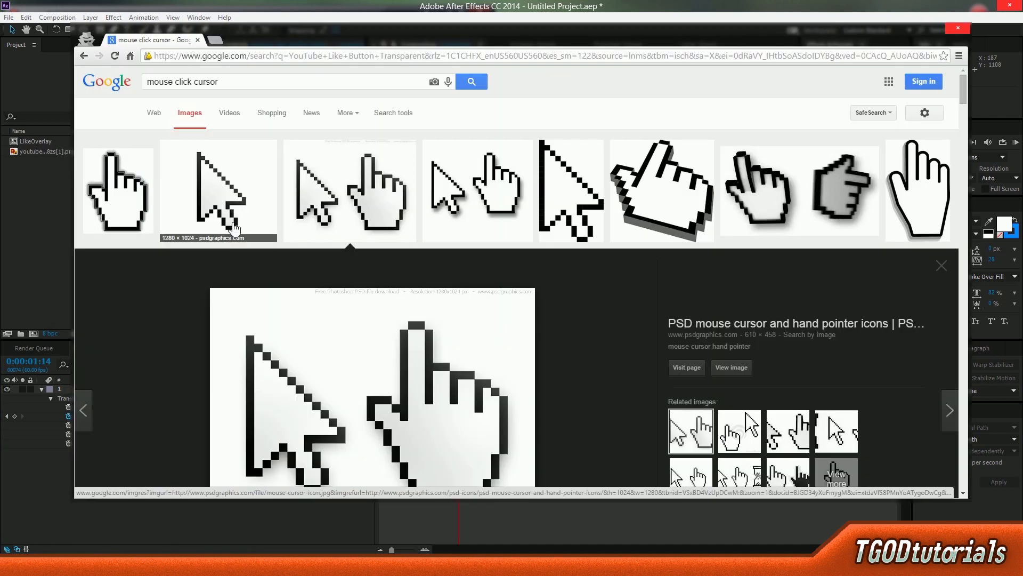
Step: Import the mouse cursor and hand pointer image from the browser's Google Images results into the After Effects project and create a composition from it
scroll(321, 206, down, 2)
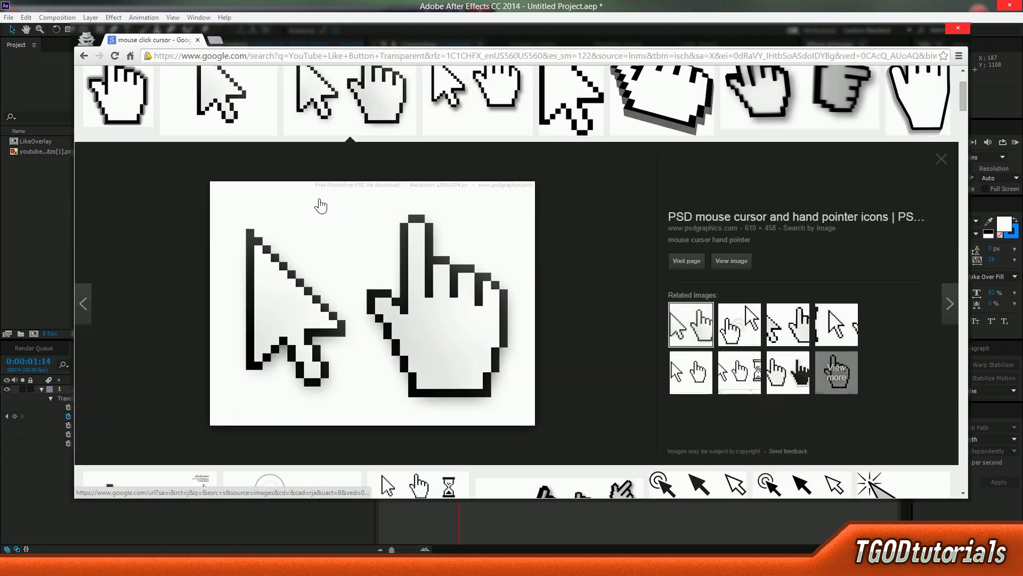
scroll(321, 206, down, 1)
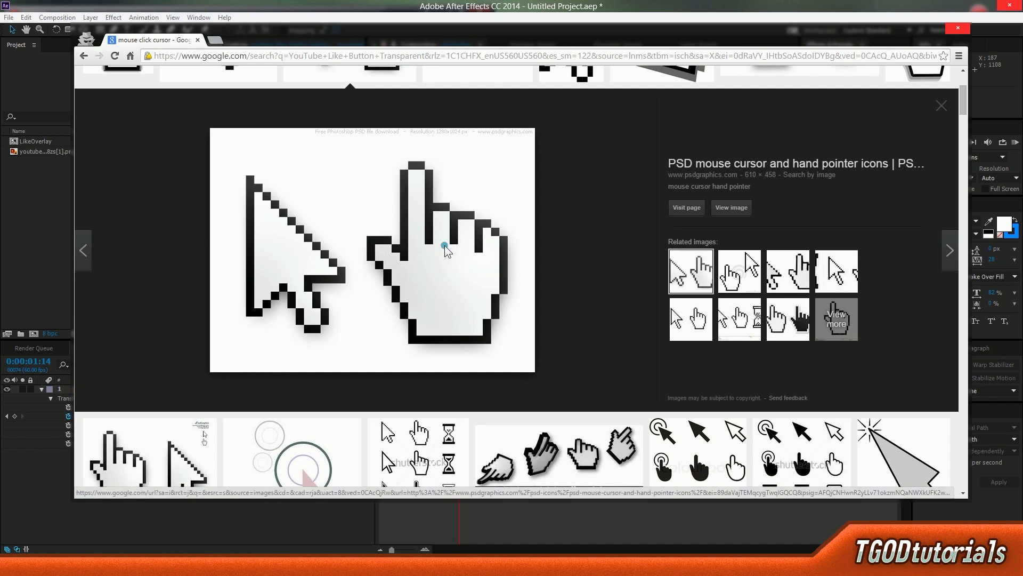
drag(445, 246, 42, 267)
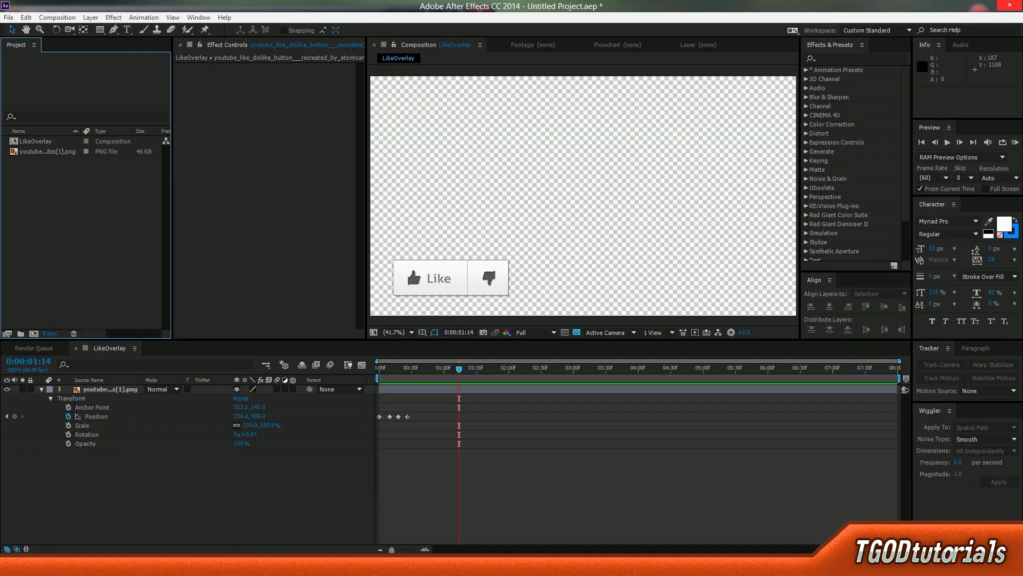
drag(0, 258, 108, 257)
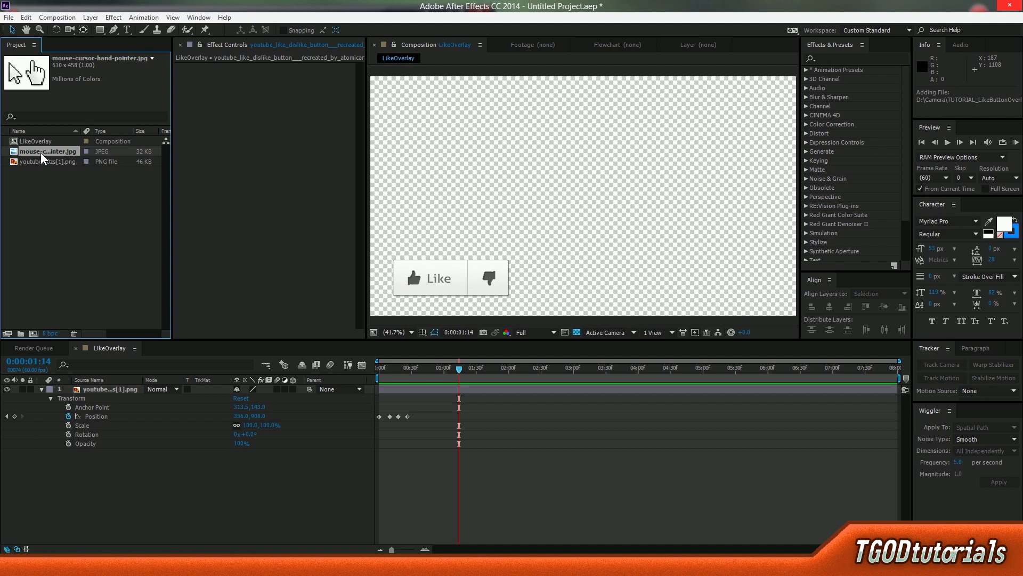
drag(41, 153, 35, 334)
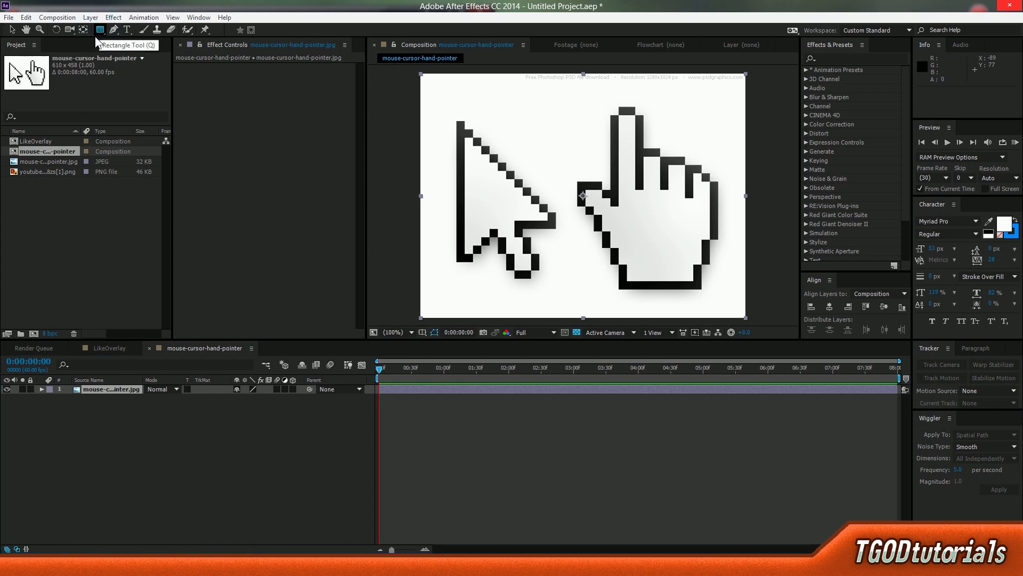
Step: Draw a rectangular mask around the hand pointer in the image layer and shift it slightly so the whole hand is enclosed
click(114, 392)
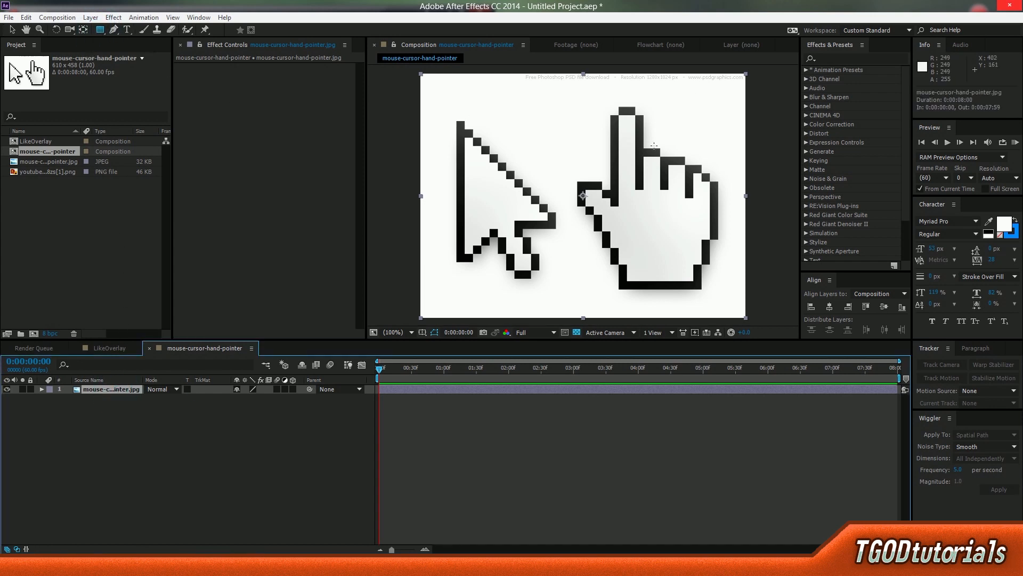
drag(720, 99, 610, 242)
drag(570, 296, 566, 296)
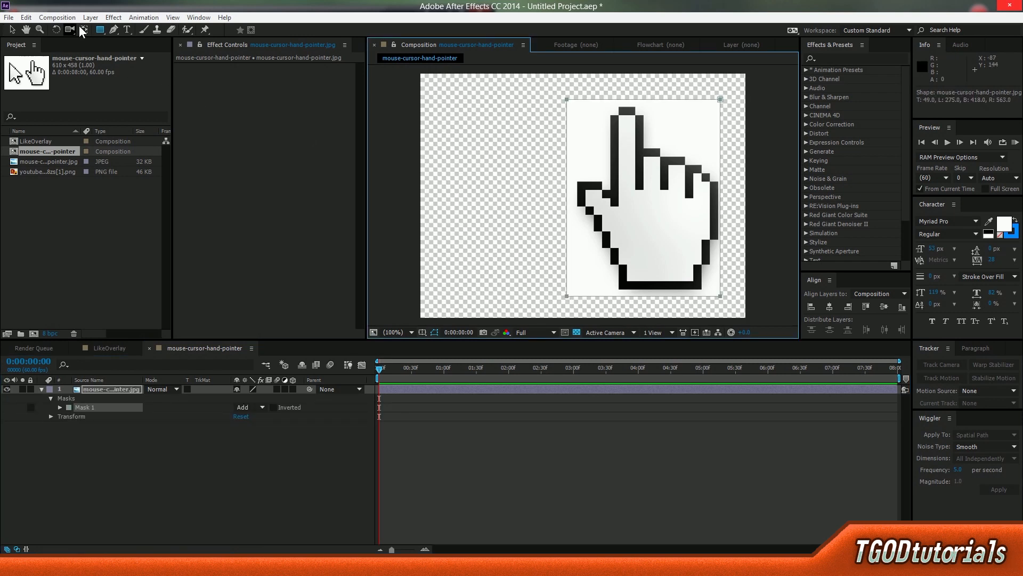
click(12, 29)
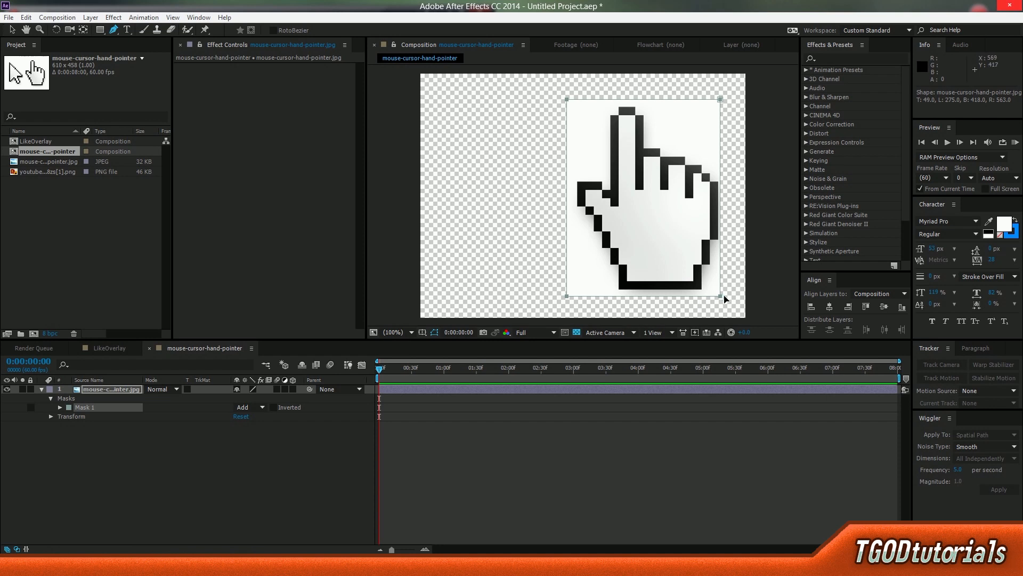
drag(722, 298, 724, 300)
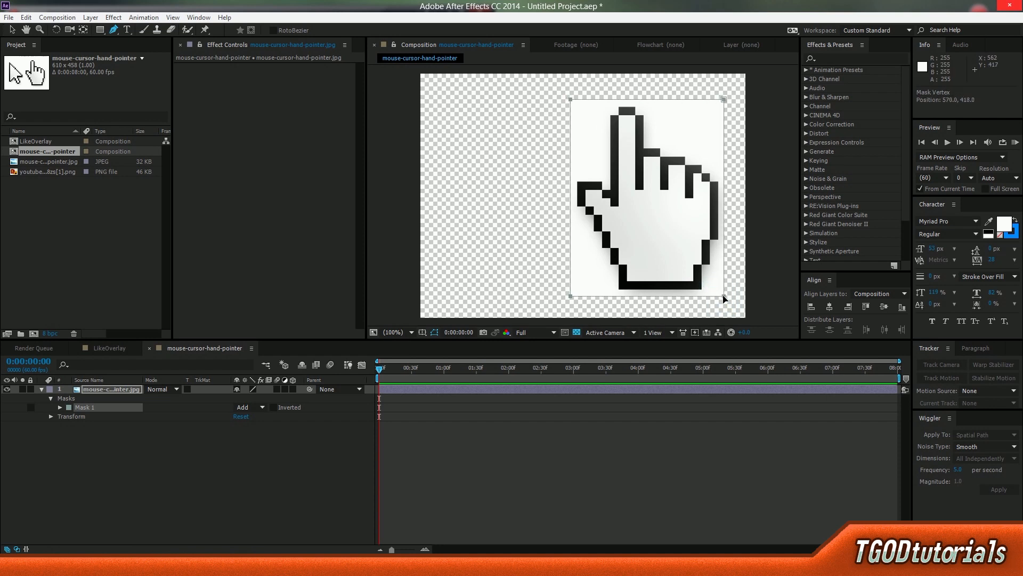
click(140, 478)
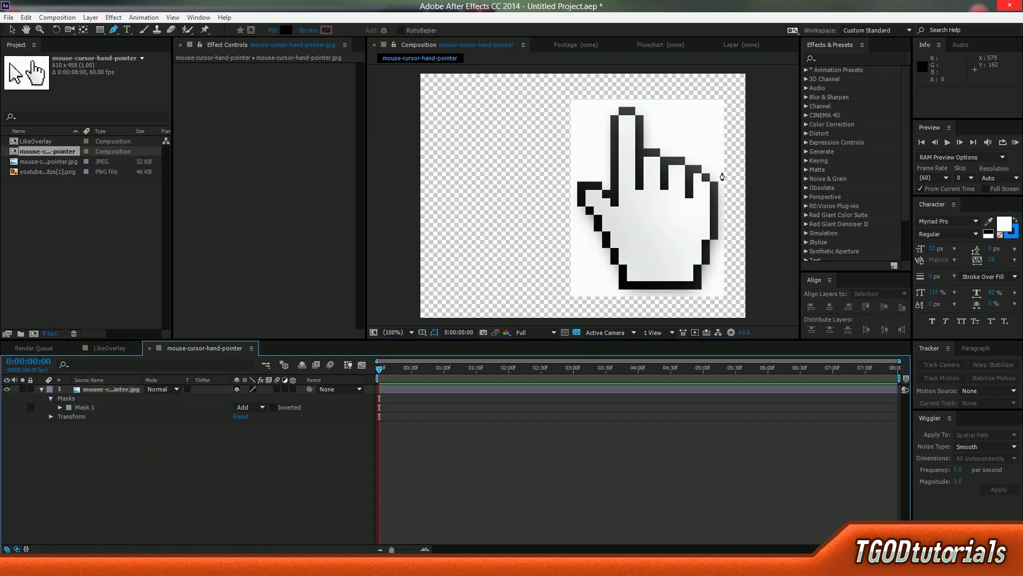
Step: Find the Levels effect and apply it to the masked hand pointer layer
click(835, 56)
click(837, 58)
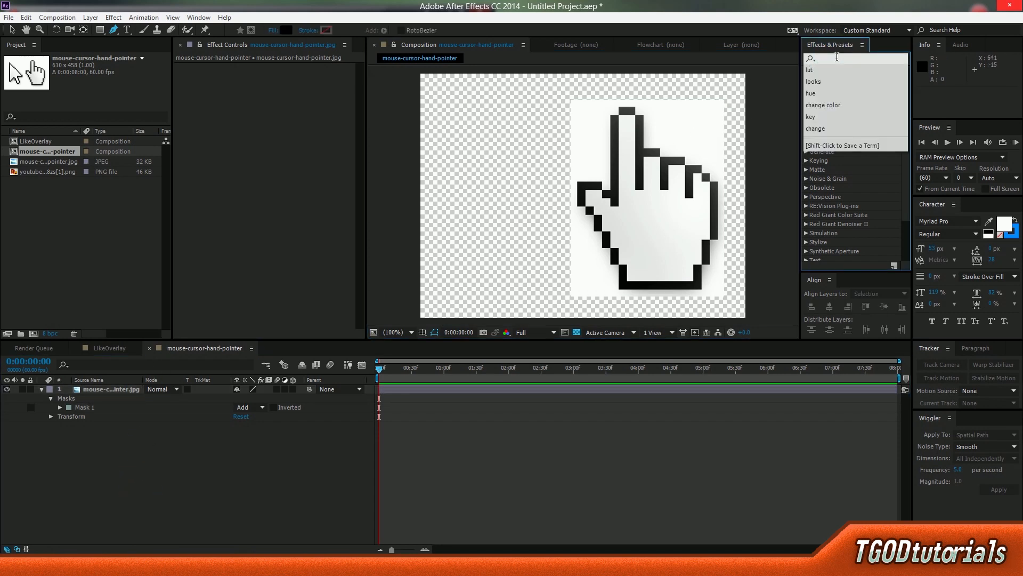
click(661, 200)
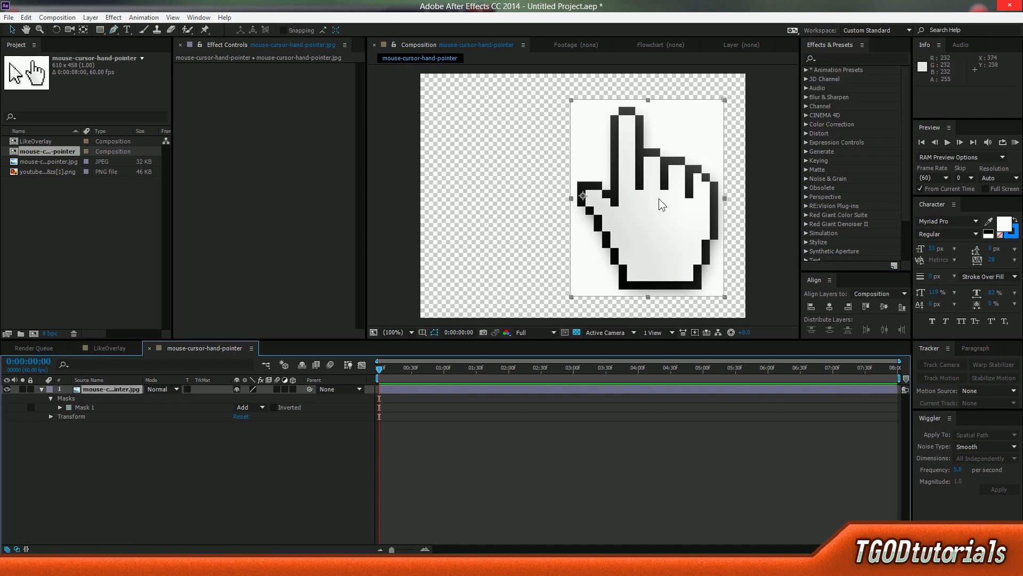
click(866, 57)
click(867, 58)
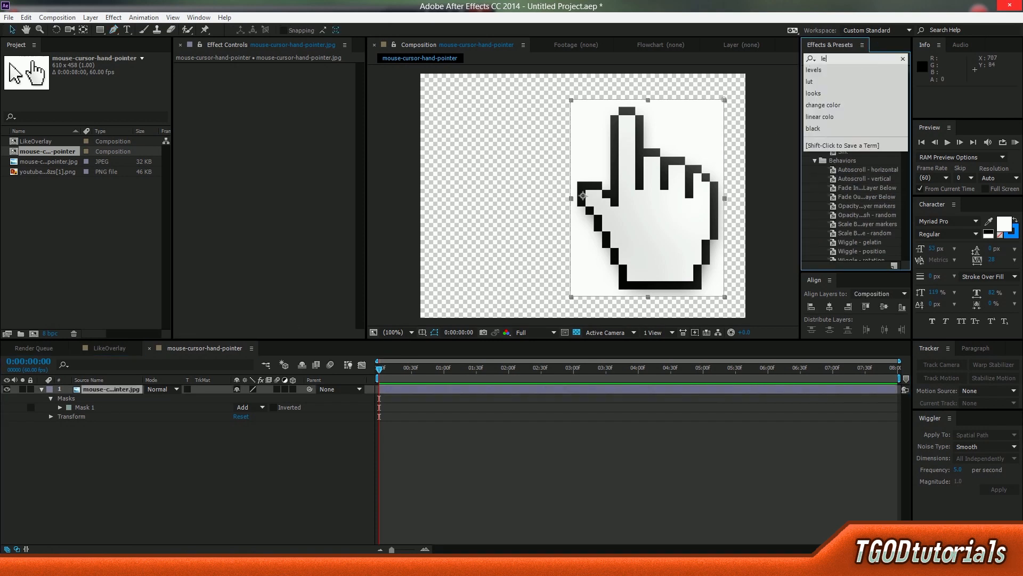
text(levels)
drag(851, 123, 109, 389)
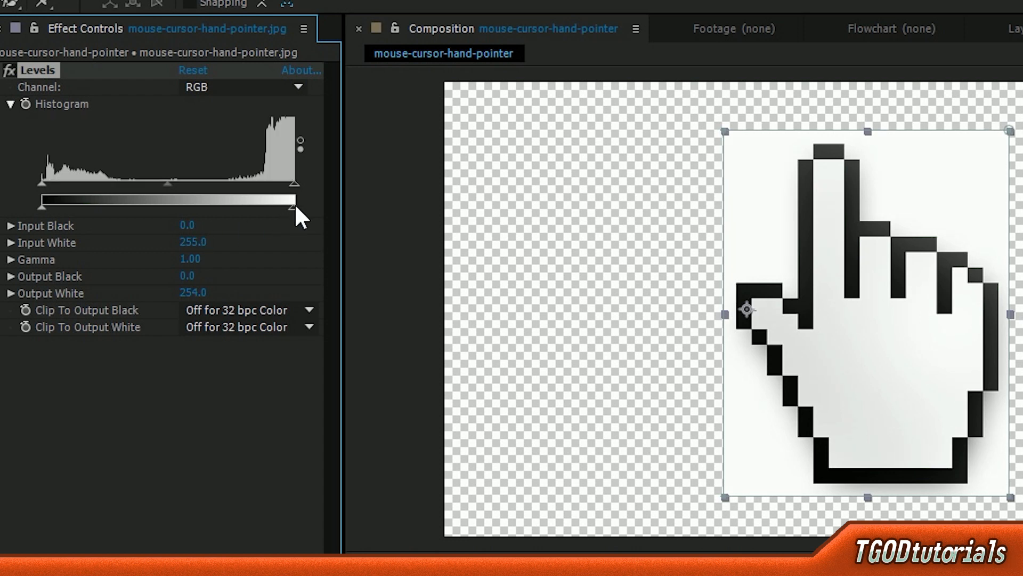
Step: Set the Levels Input Black to 128 and Input White to 154 to turn the hand pure black and white
drag(294, 208, 341, 219)
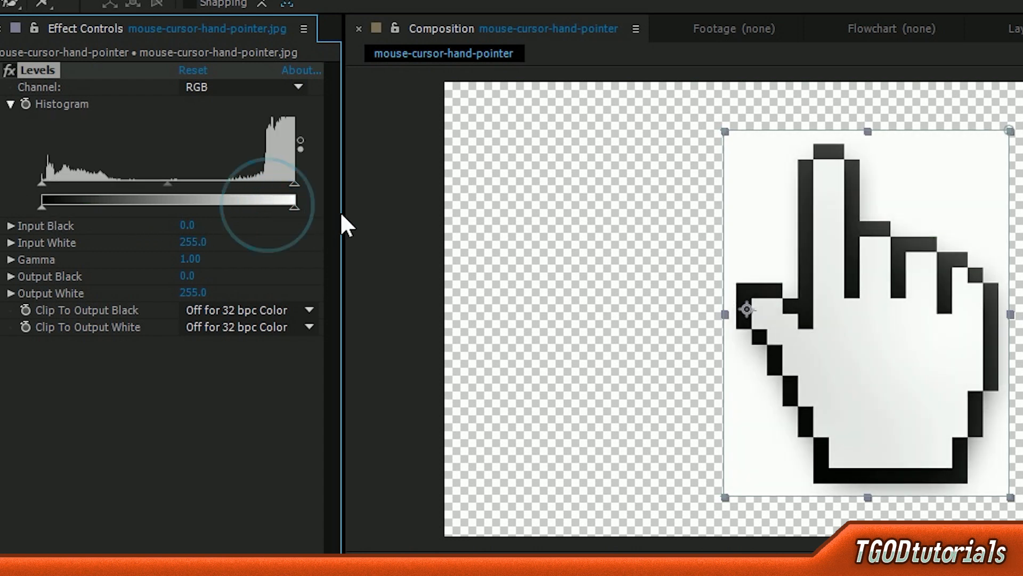
drag(294, 183, 253, 183)
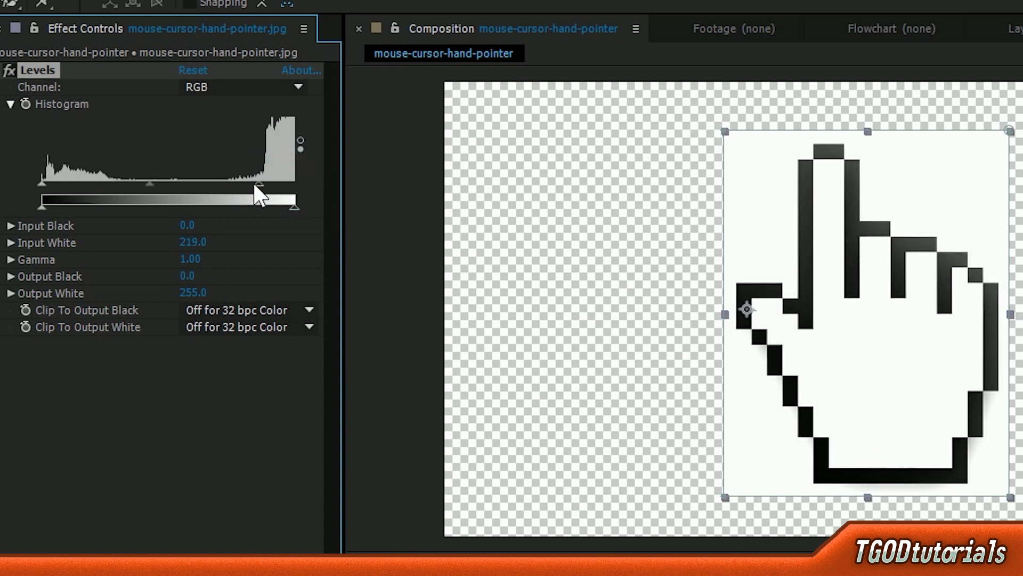
drag(42, 183, 164, 185)
drag(254, 183, 167, 181)
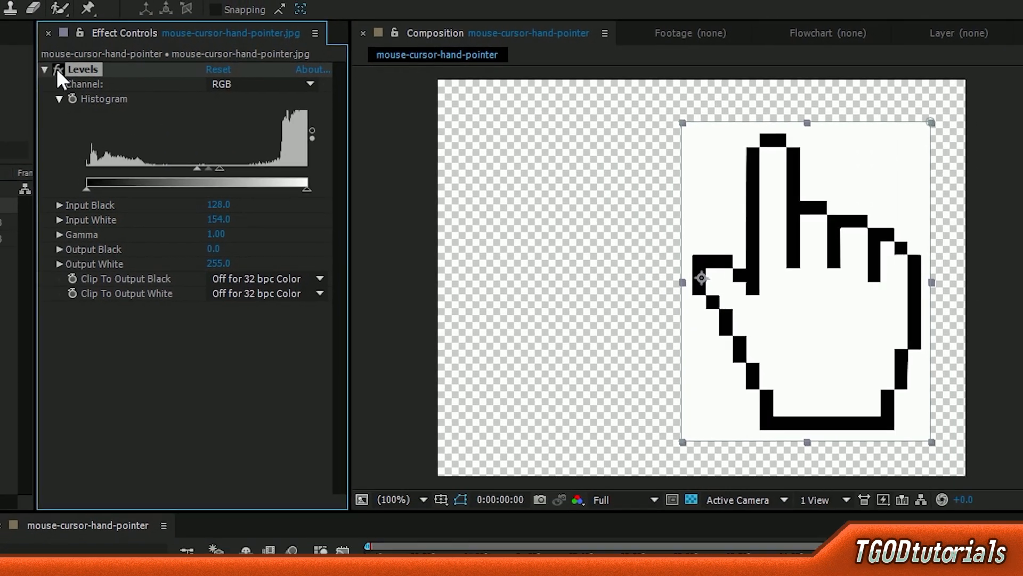
click(8, 70)
click(95, 68)
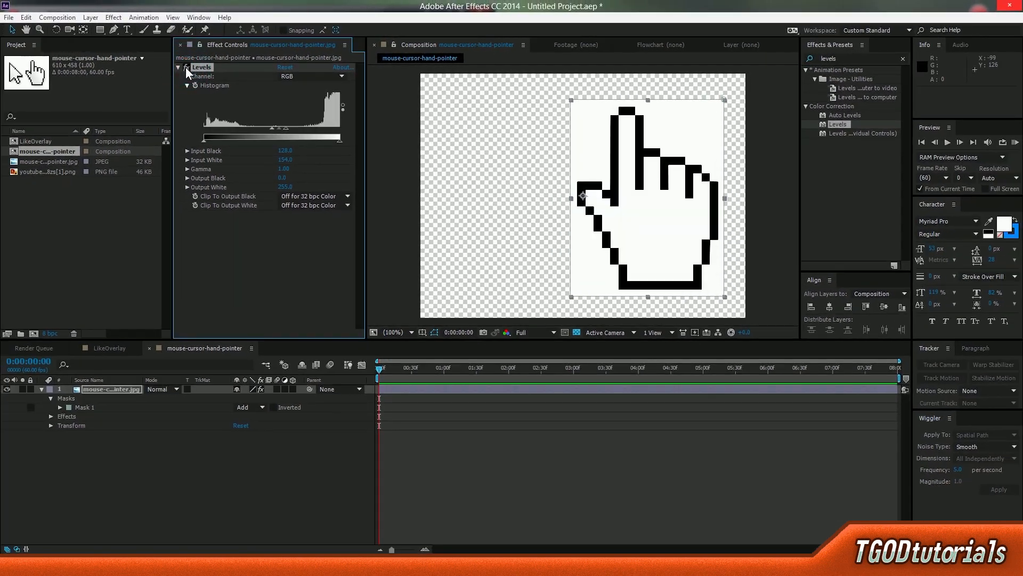
click(286, 286)
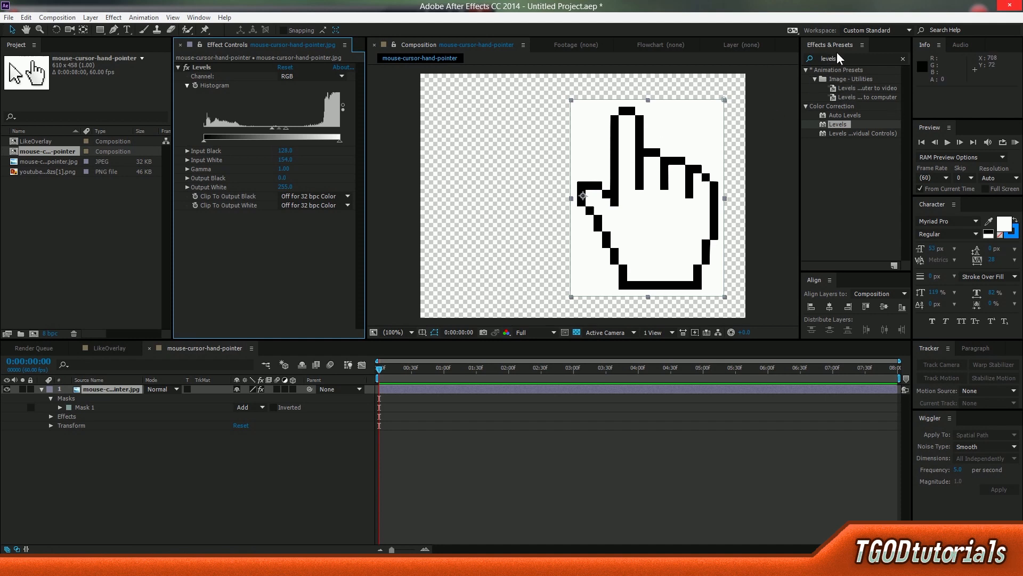
Step: Trace a closed Pen tool mask along the black outline of the hand, starting and ending at its lower-left corner
click(116, 31)
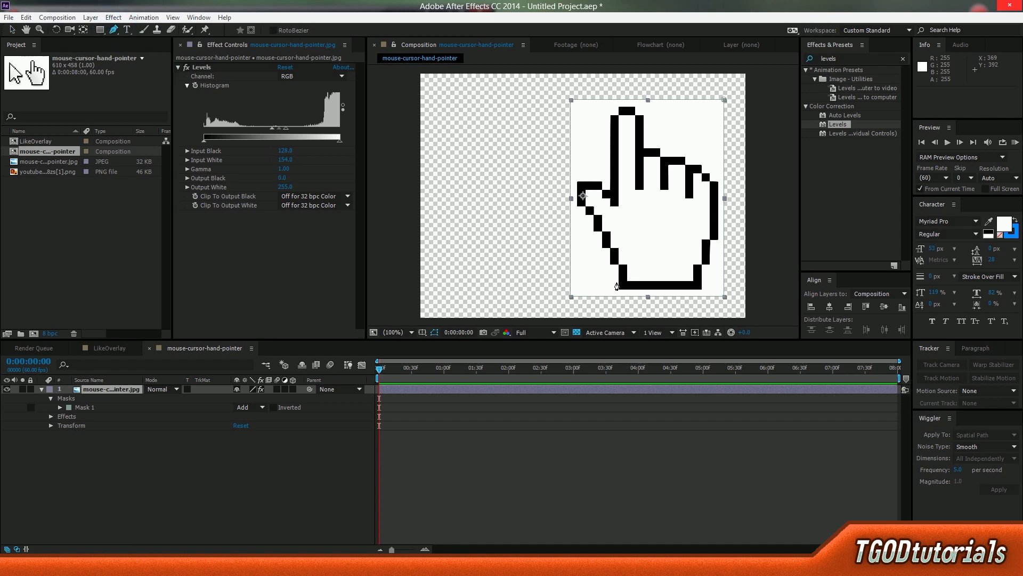
click(622, 285)
click(620, 268)
click(612, 257)
click(610, 250)
click(609, 241)
click(600, 228)
click(592, 213)
click(585, 206)
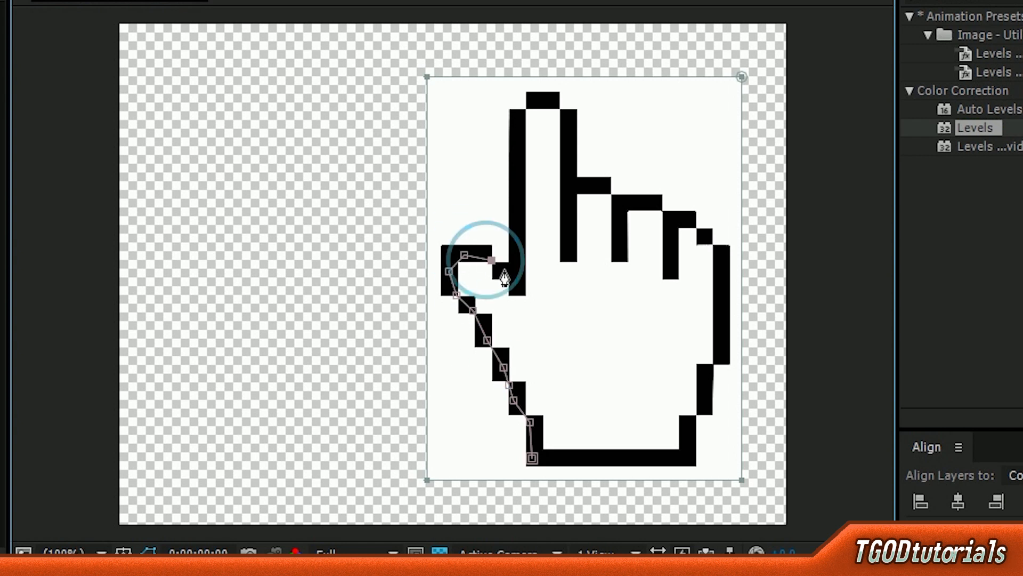
click(507, 278)
click(521, 269)
click(517, 118)
click(529, 104)
click(554, 103)
click(567, 118)
click(577, 184)
click(600, 186)
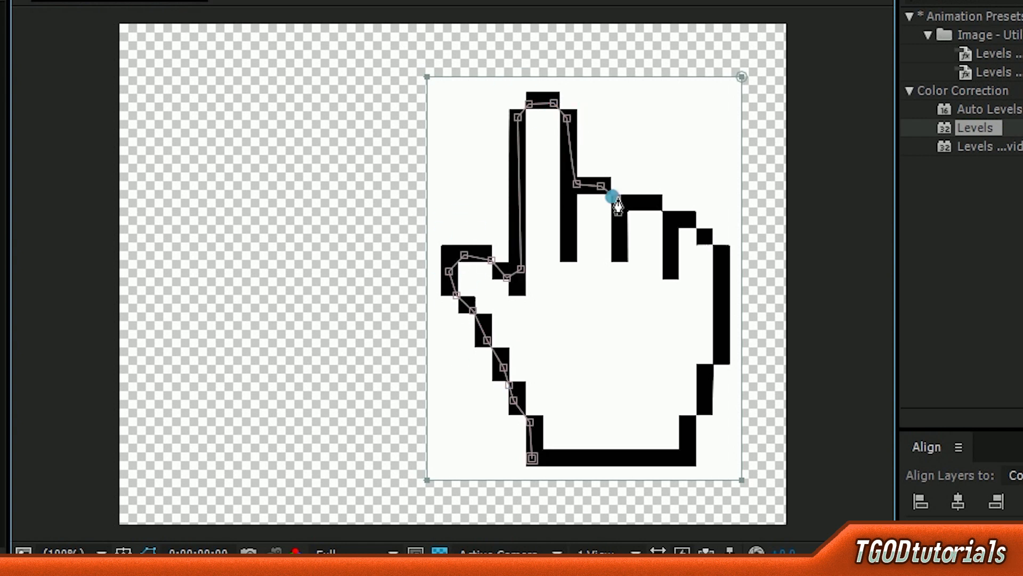
click(708, 369)
click(702, 410)
click(690, 428)
click(682, 455)
click(532, 458)
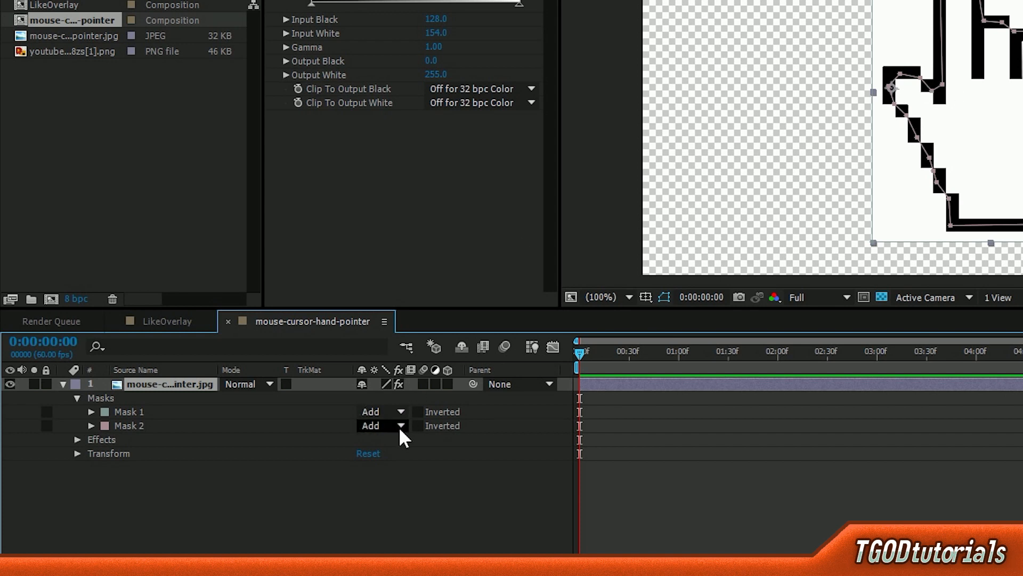
Step: Try the Intersect mode on the rectangular Mask 1 and return it to Add
click(397, 412)
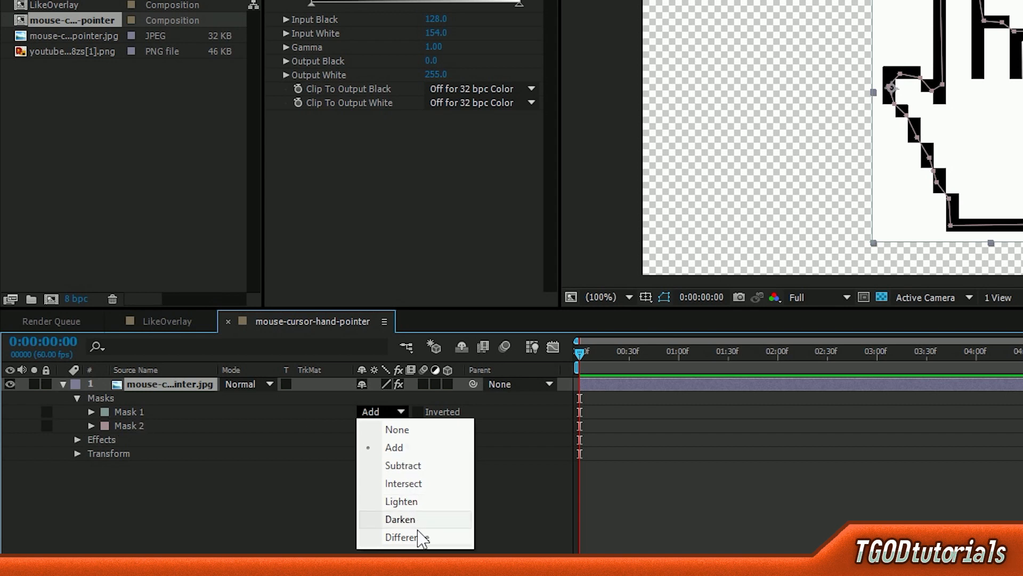
click(422, 483)
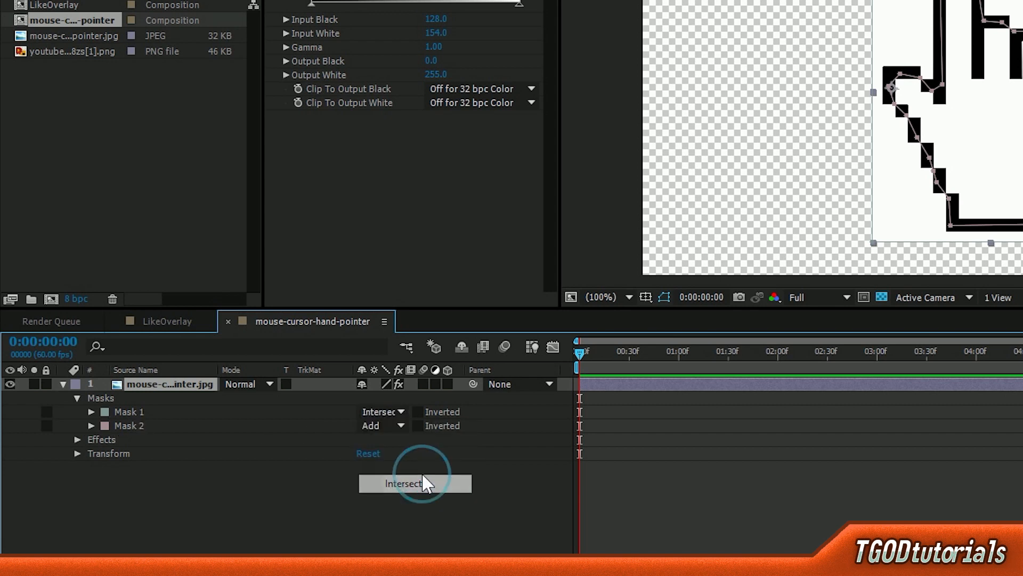
click(387, 421)
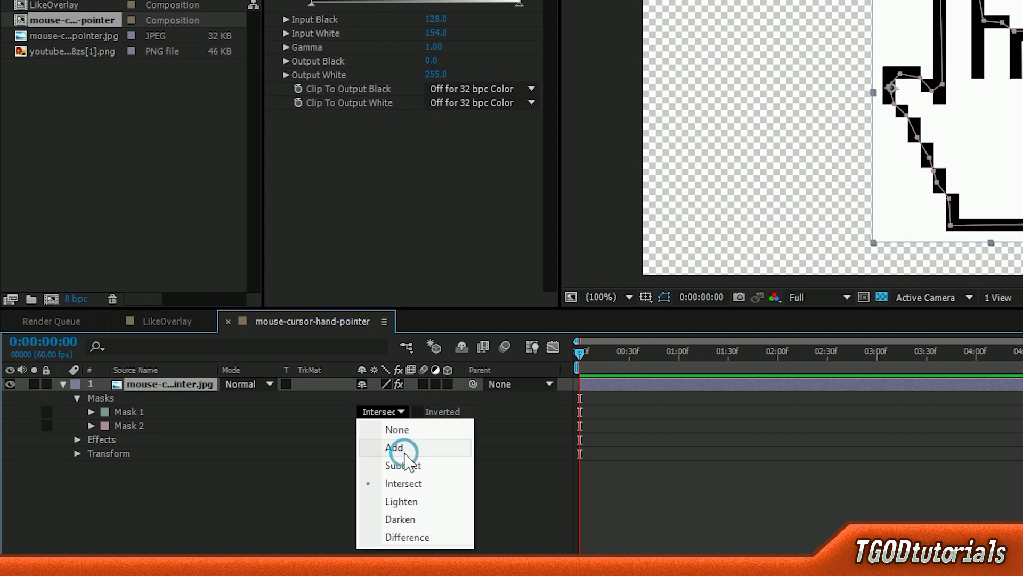
click(405, 452)
Step: Set the mode of the traced Mask 2 to Intersect to cut away the background around the hand
click(388, 424)
click(345, 429)
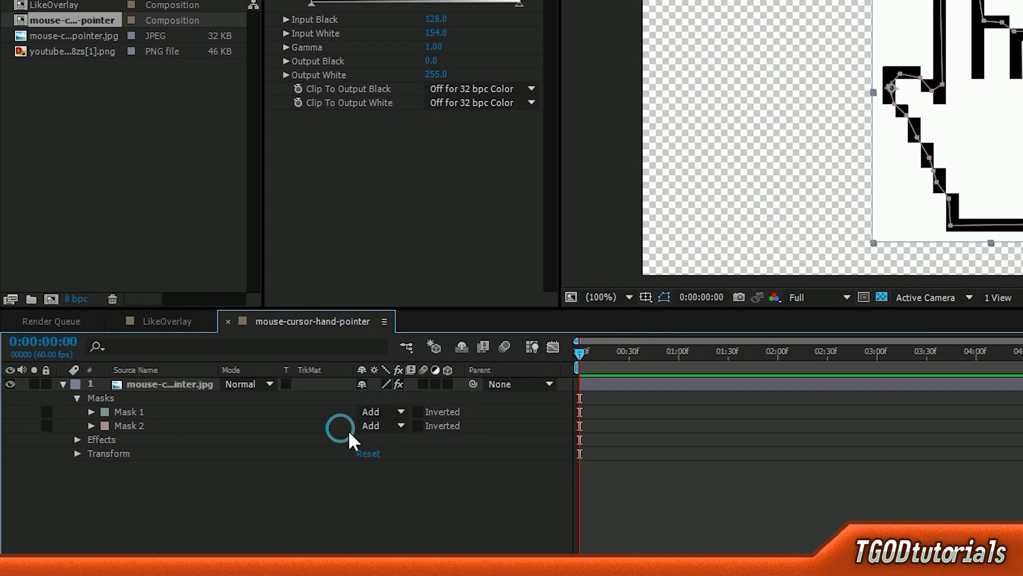
click(379, 429)
click(413, 497)
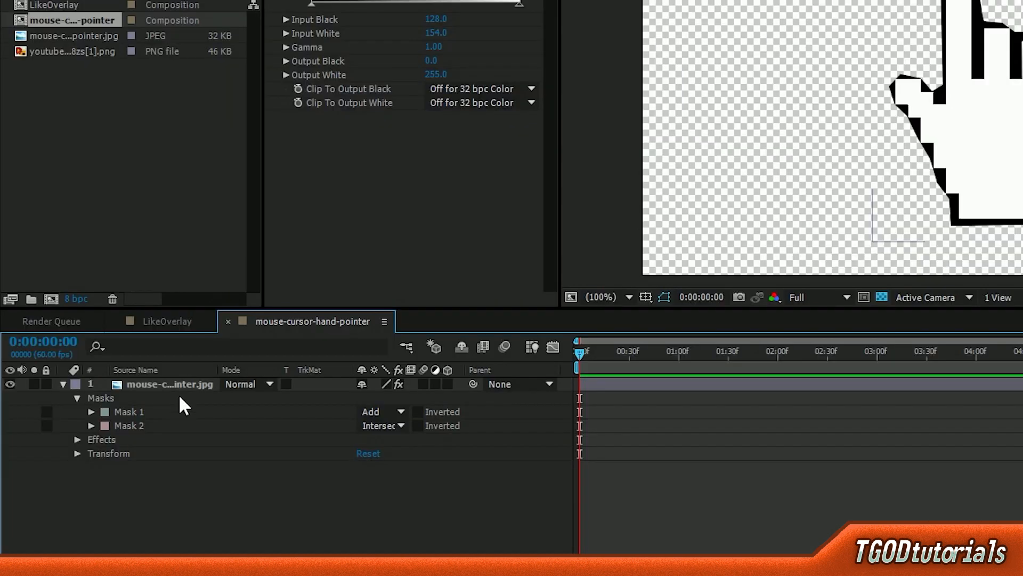
Step: Duplicate the hand pointer layer and reveal the mask properties of the upper copy
click(181, 388)
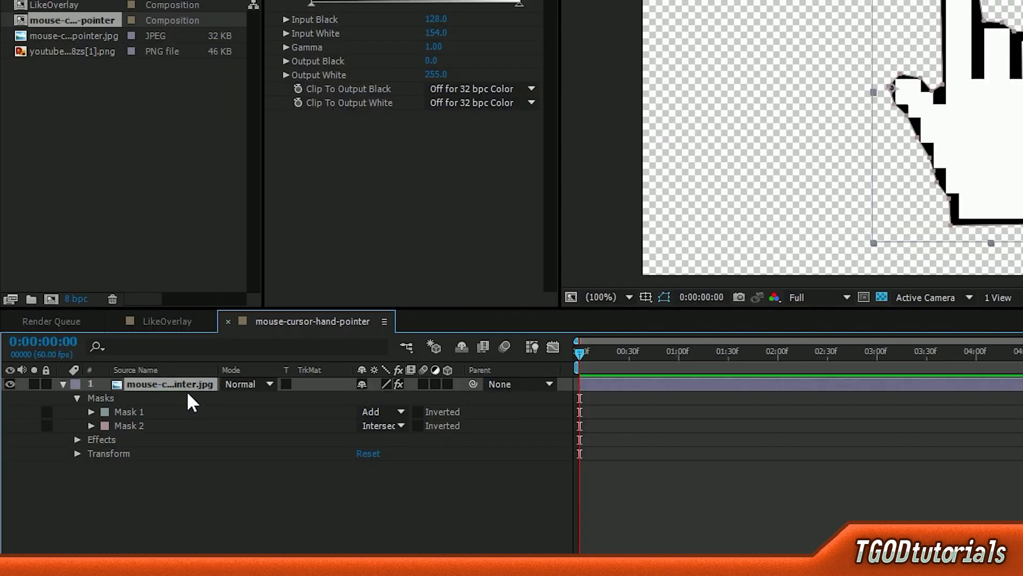
key(ctrl+d)
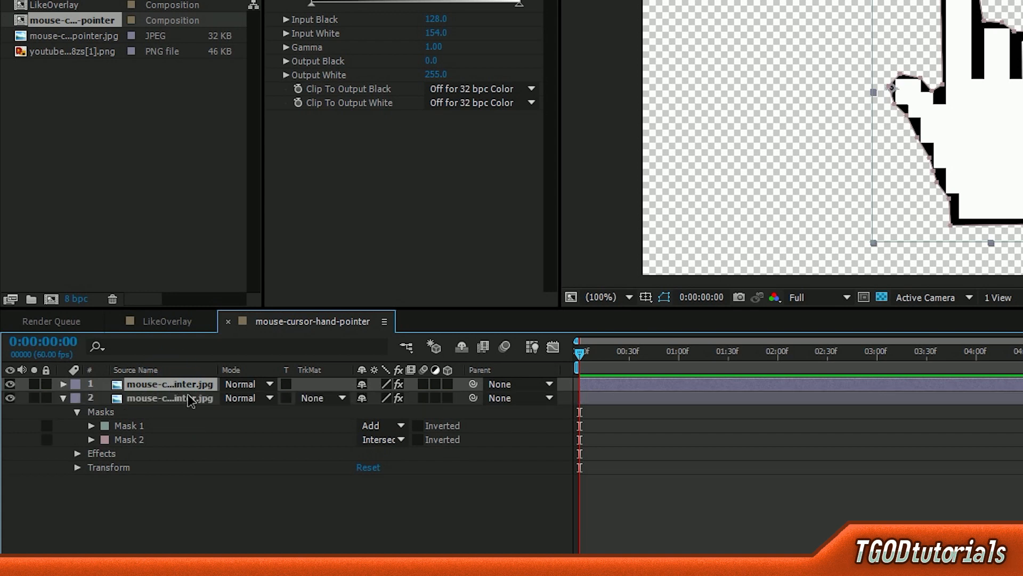
key(m)
key(m)
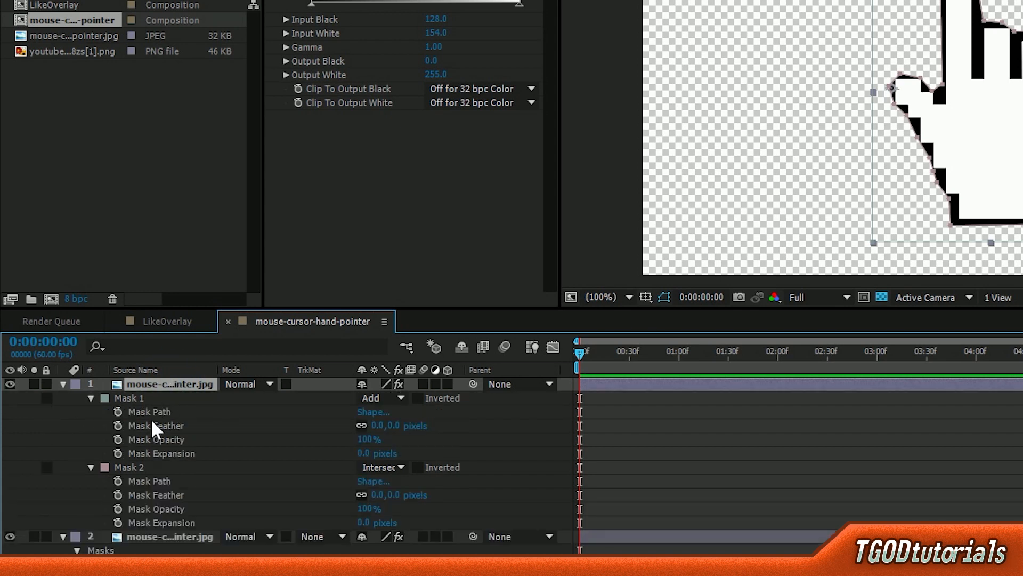
Step: Try deleting both masks from the upper copy of the hand layer, and undo the deletions
click(125, 399)
key(Delete)
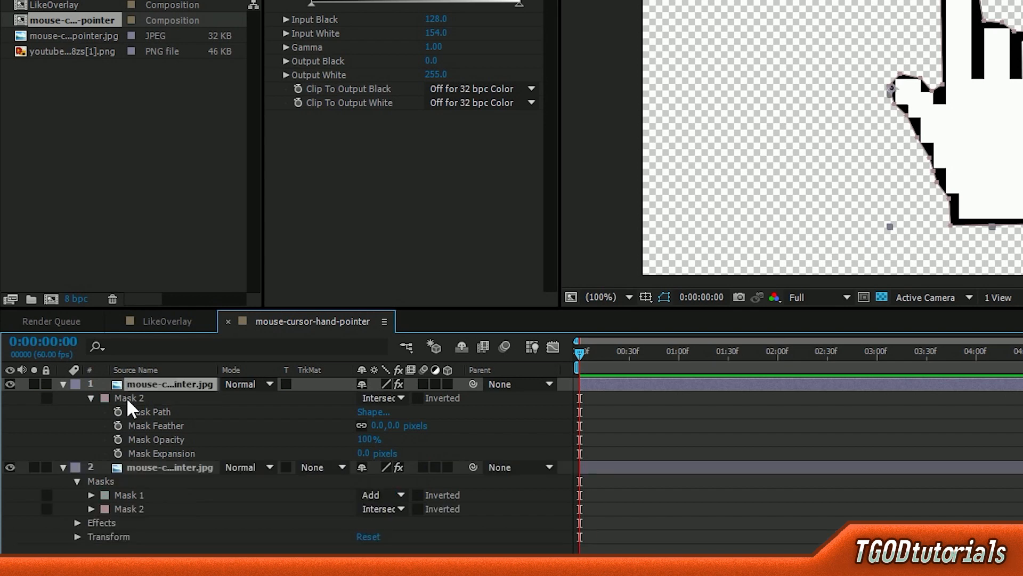
click(126, 397)
key(Delete)
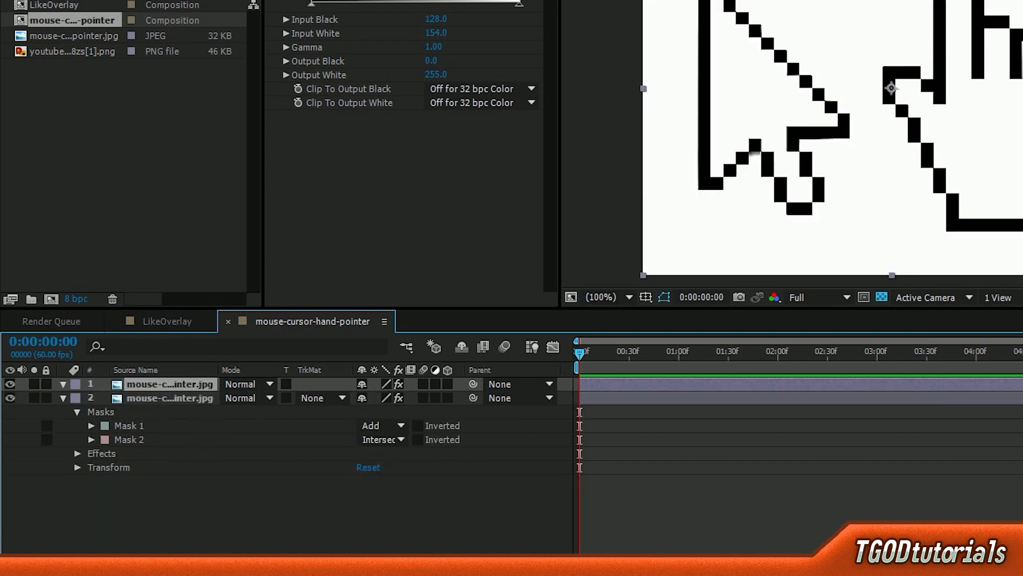
key(ctrl+z)
key(ctrl+z)
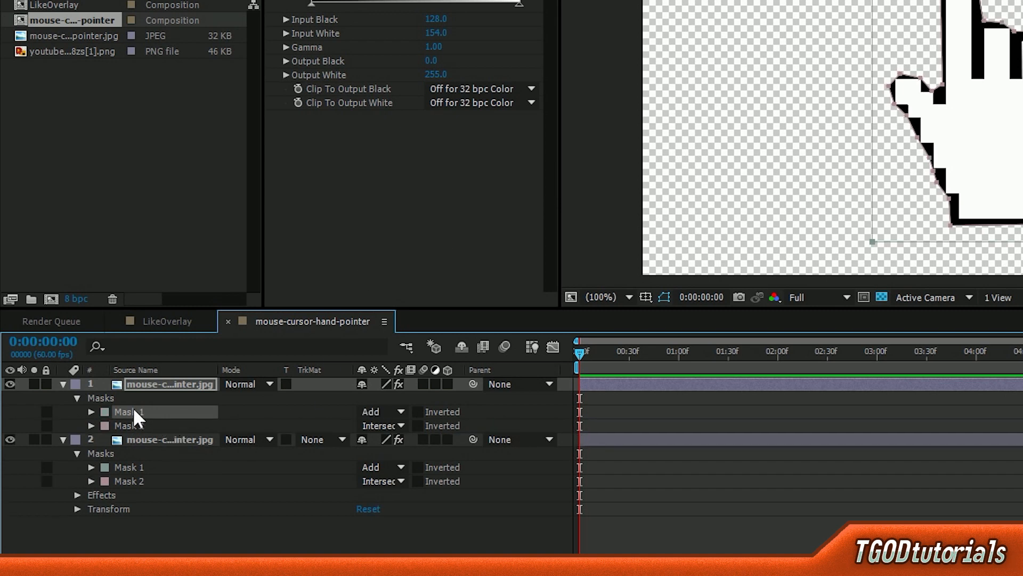
Step: Delete the traced Mask 2 from the upper hand layer, and hide and show that layer to compare it with the lower one
click(132, 425)
key(Delete)
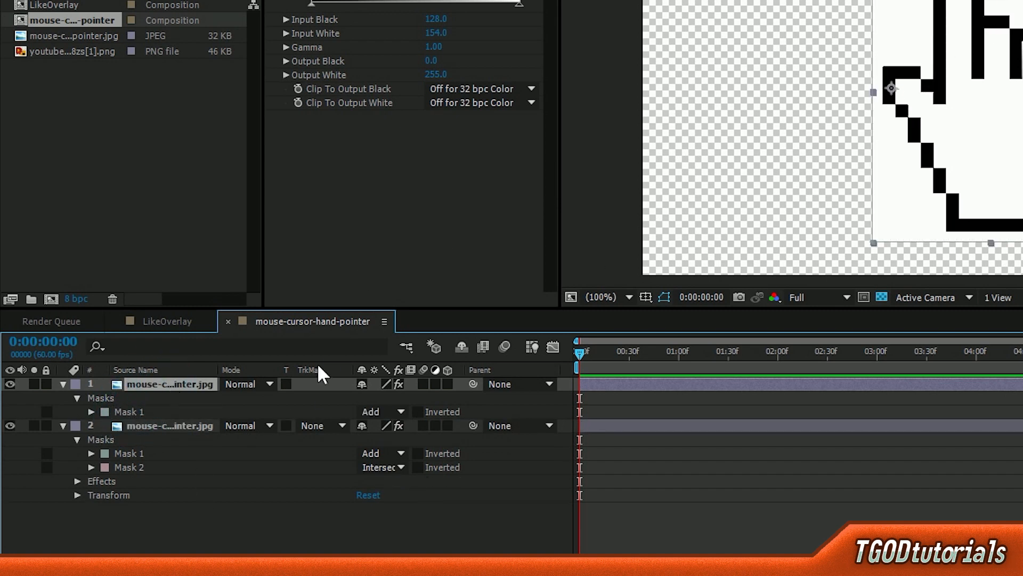
click(10, 384)
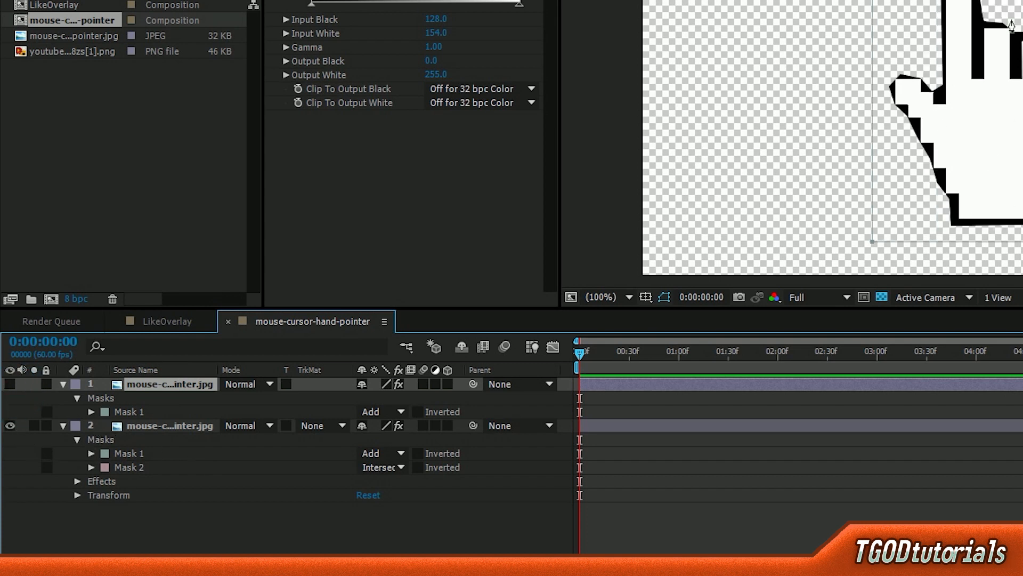
click(10, 384)
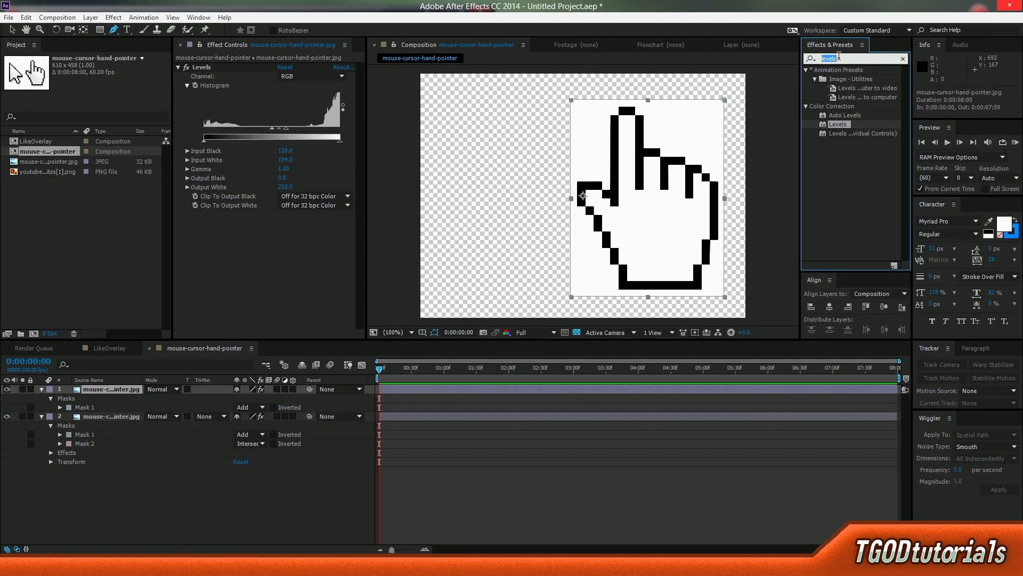
Step: Search the effects for "color key" and apply Color Key to the upper hand layer
text(color)
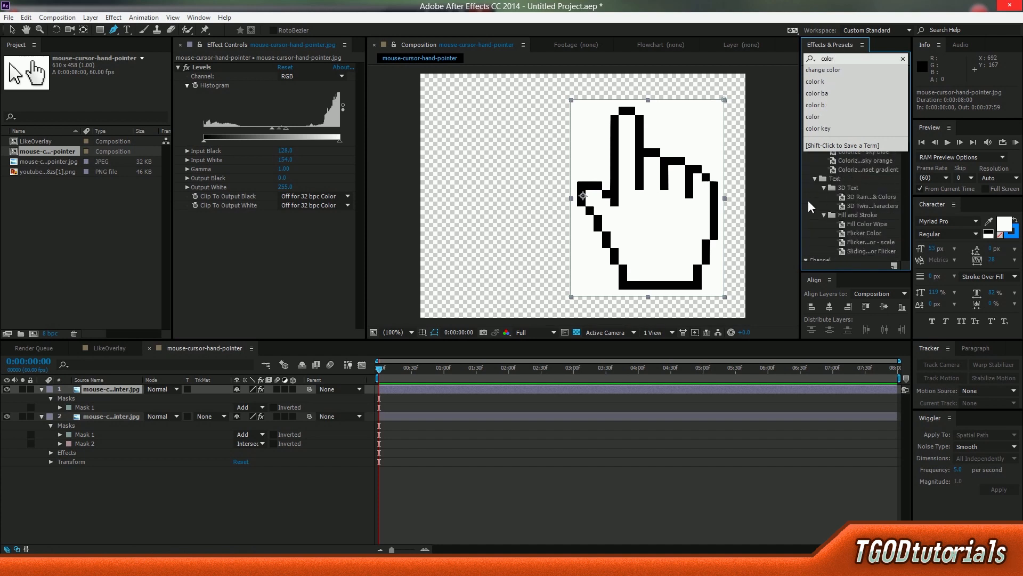
text( key)
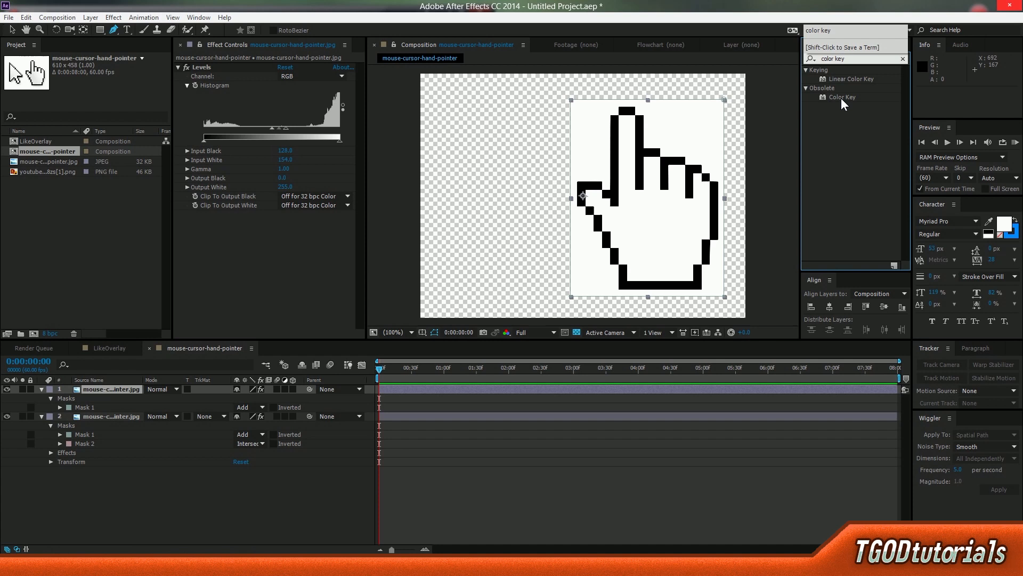
drag(842, 97, 119, 394)
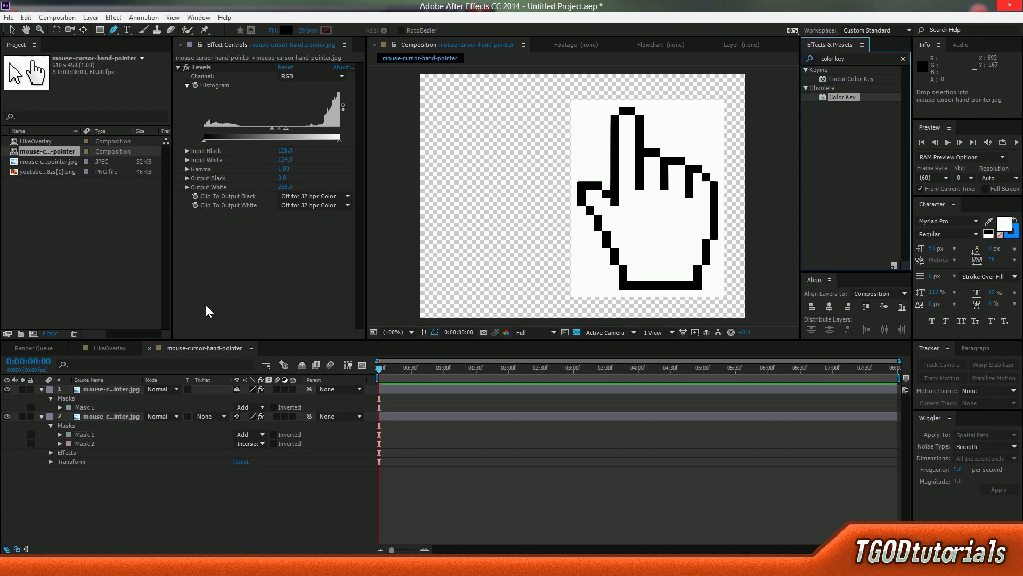
Step: Sample the white background around the hand as the key color and set Color Tolerance to 12
click(297, 224)
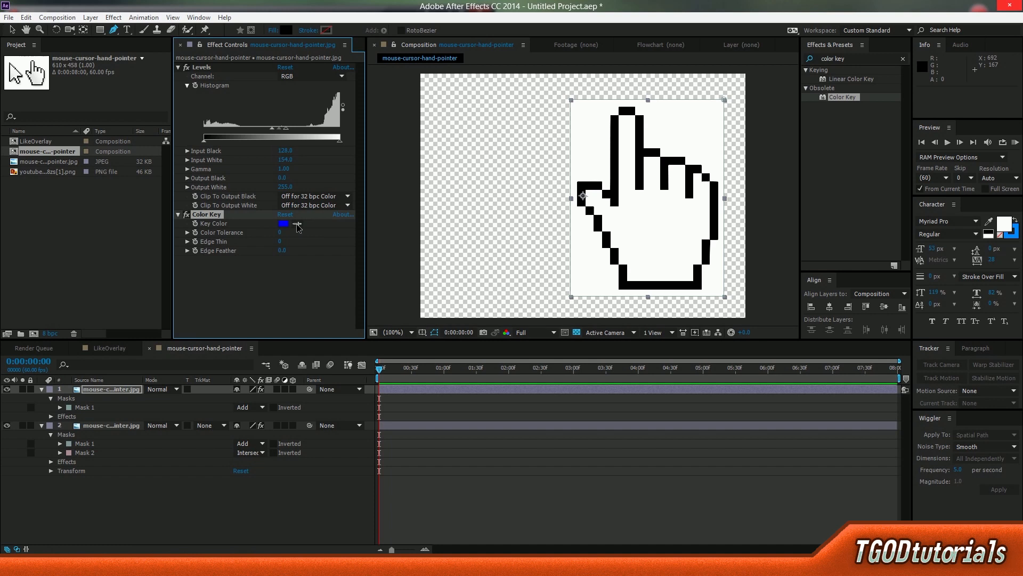
click(297, 224)
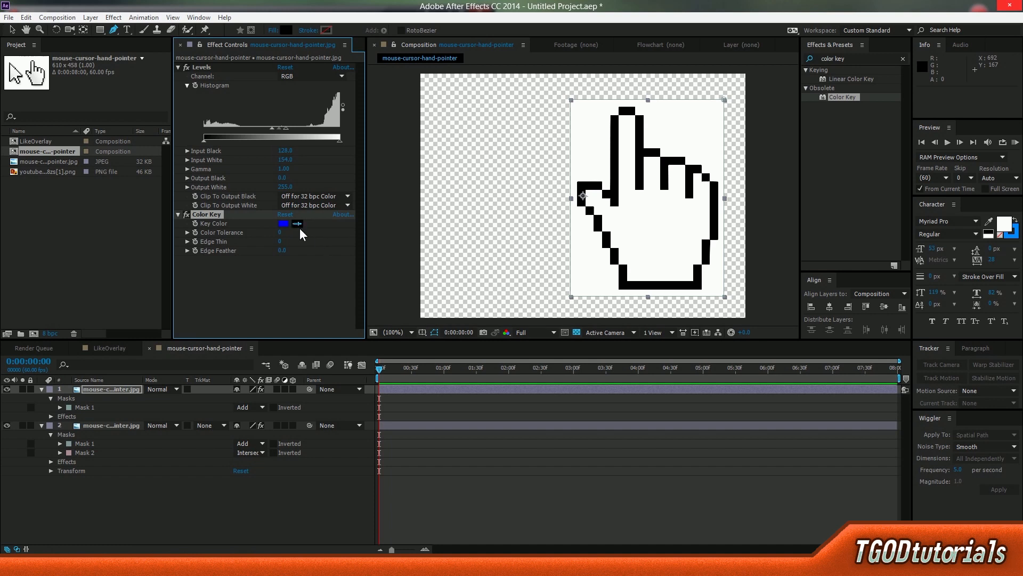
click(598, 165)
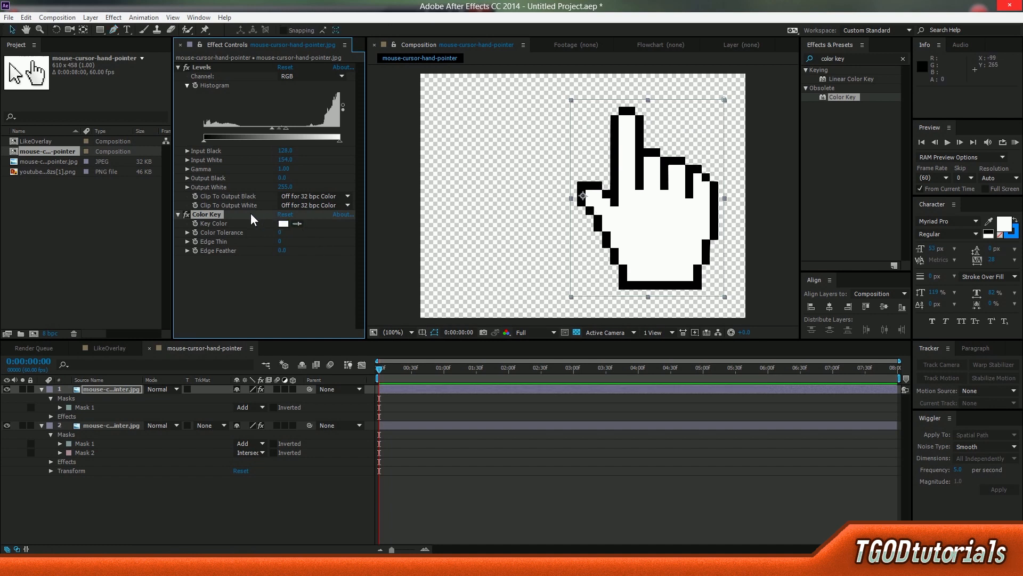
drag(281, 234, 287, 234)
click(221, 504)
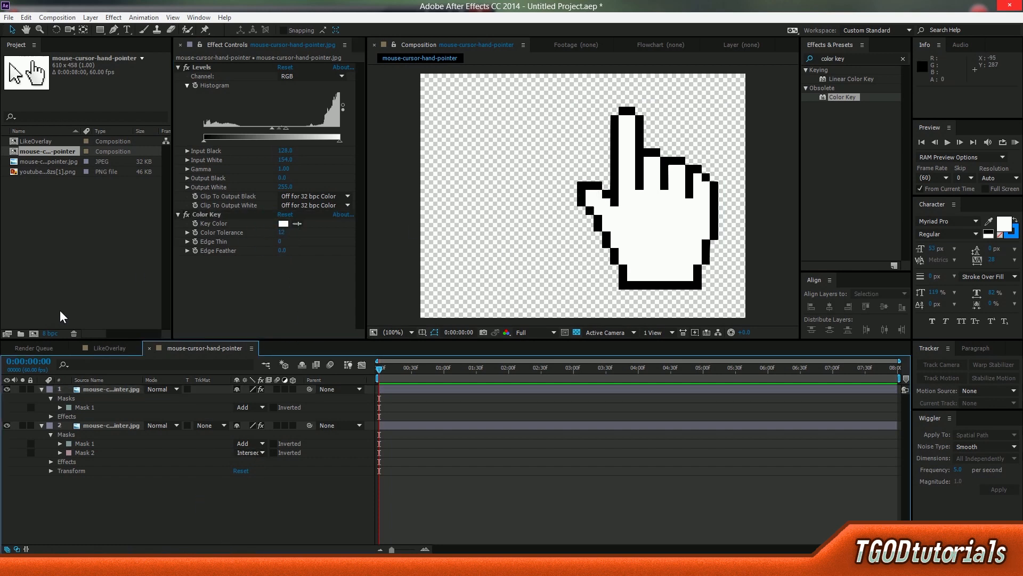
Step: Toggle the upper hand layer's visibility to compare the keyed outline with the masked layer beneath
click(7, 390)
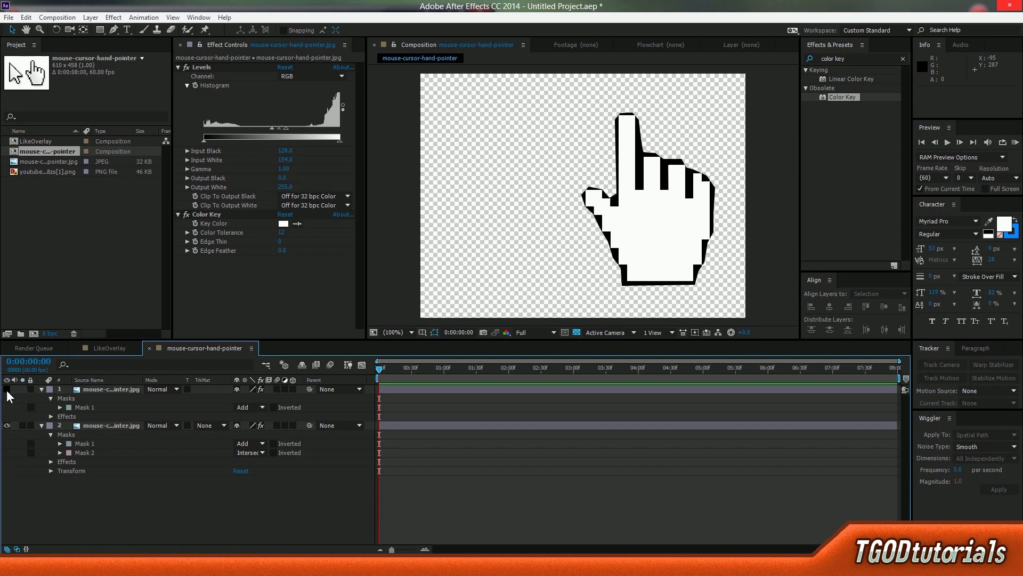
click(7, 391)
click(7, 390)
click(7, 391)
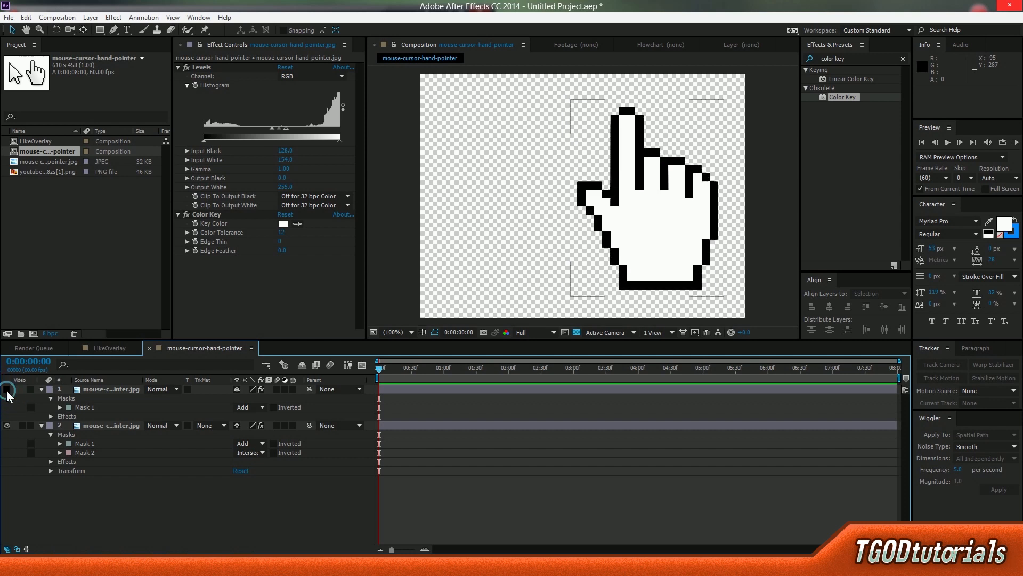
click(7, 390)
click(7, 390)
Step: Move both hand layers together about 118 px horizontally towards the middle of the composition
click(111, 425)
shift+click(114, 389)
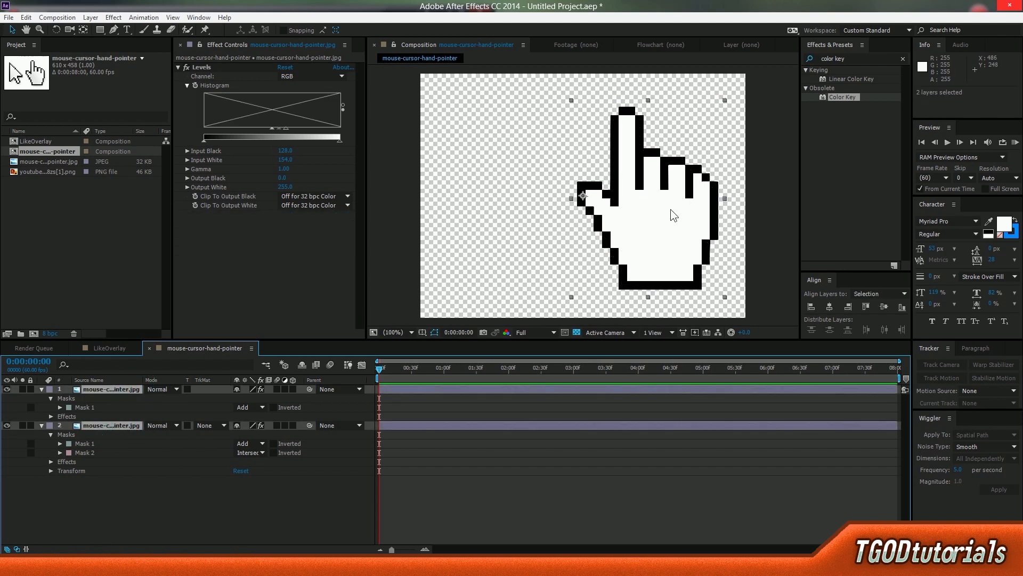
drag(657, 230, 594, 231)
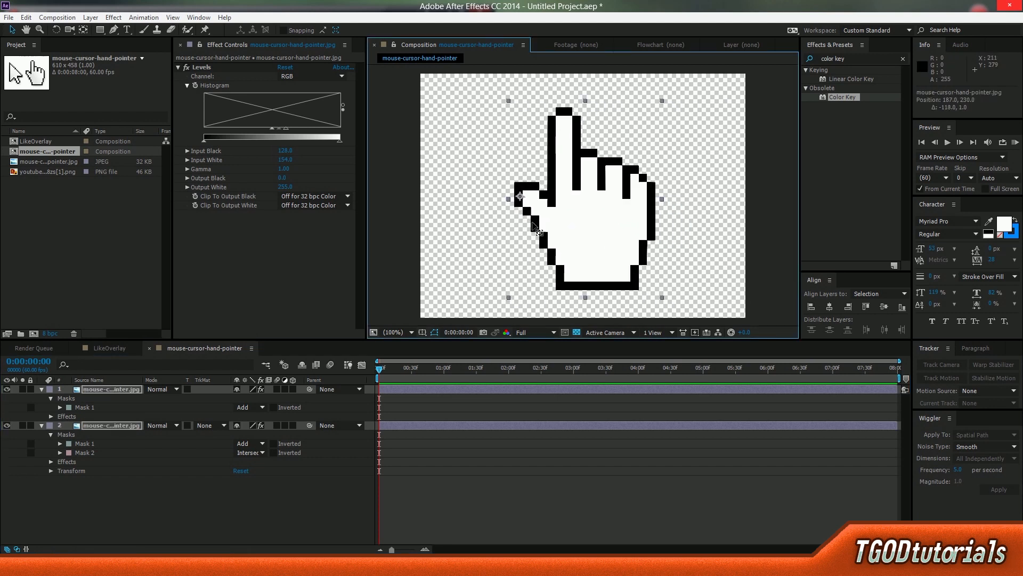
Step: Move the anchor points of both hand layers to the centre of the hand with the Pan Behind tool
key(y)
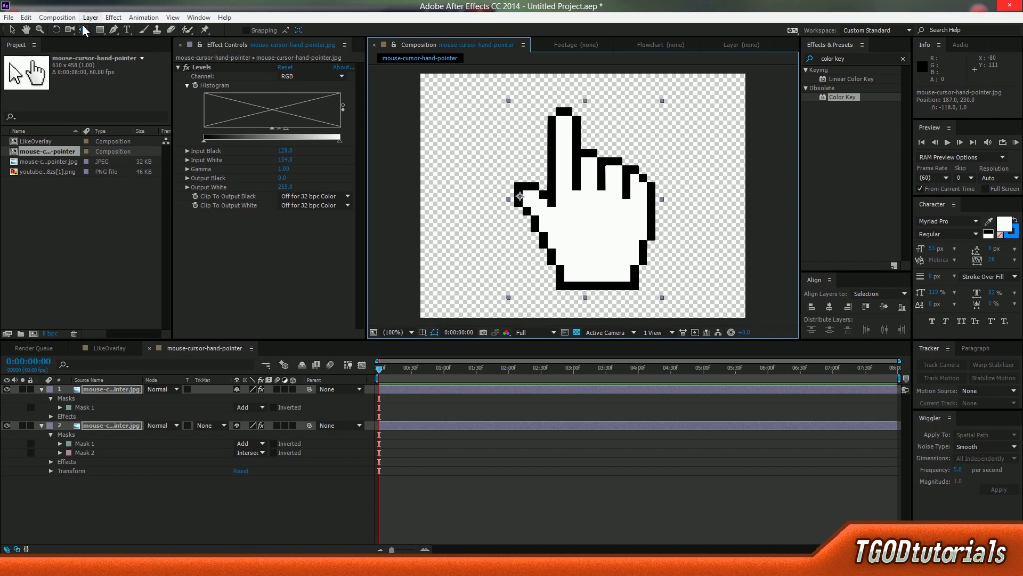
click(523, 206)
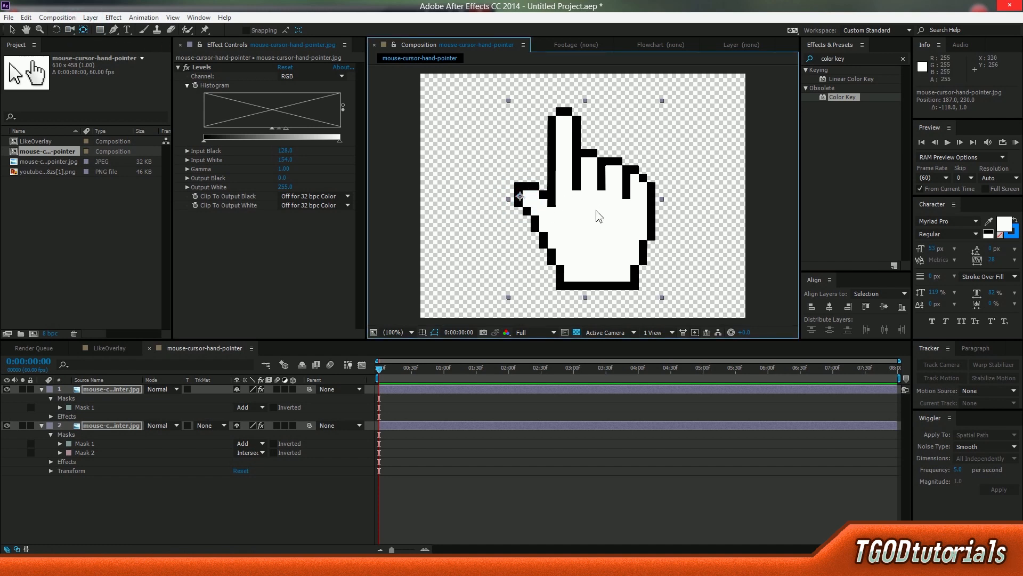
drag(520, 197, 587, 199)
click(138, 426)
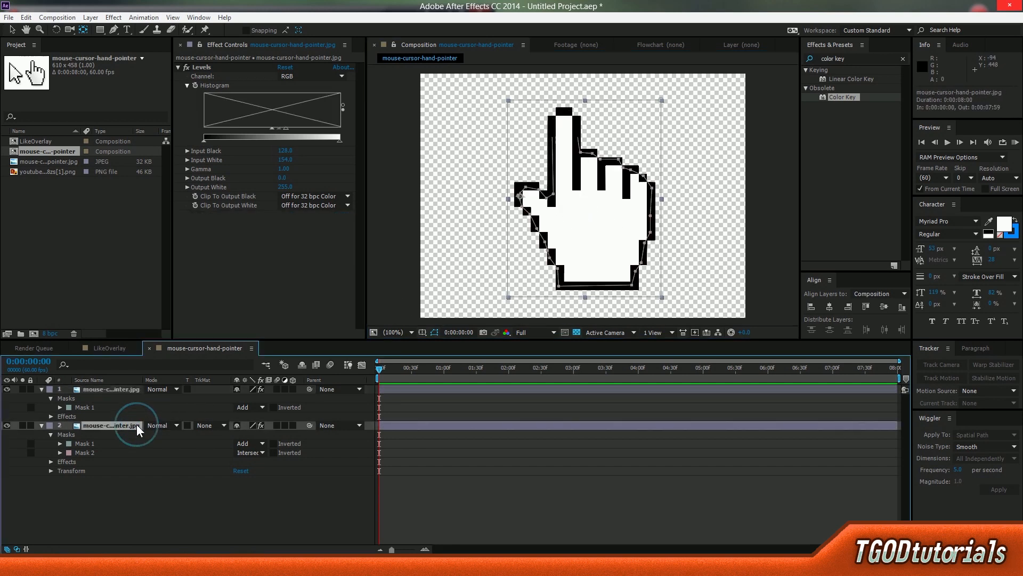
click(161, 508)
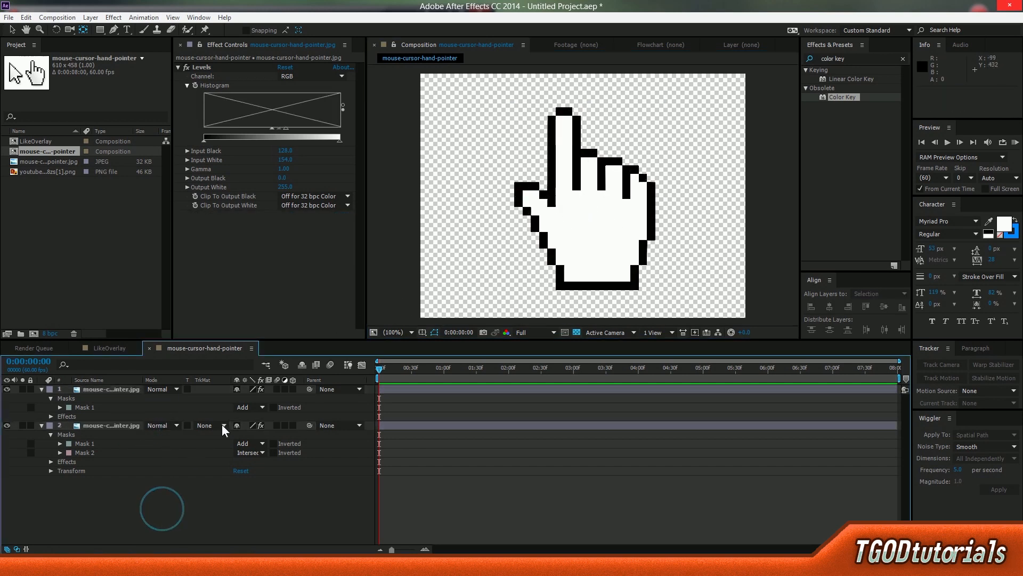
click(140, 424)
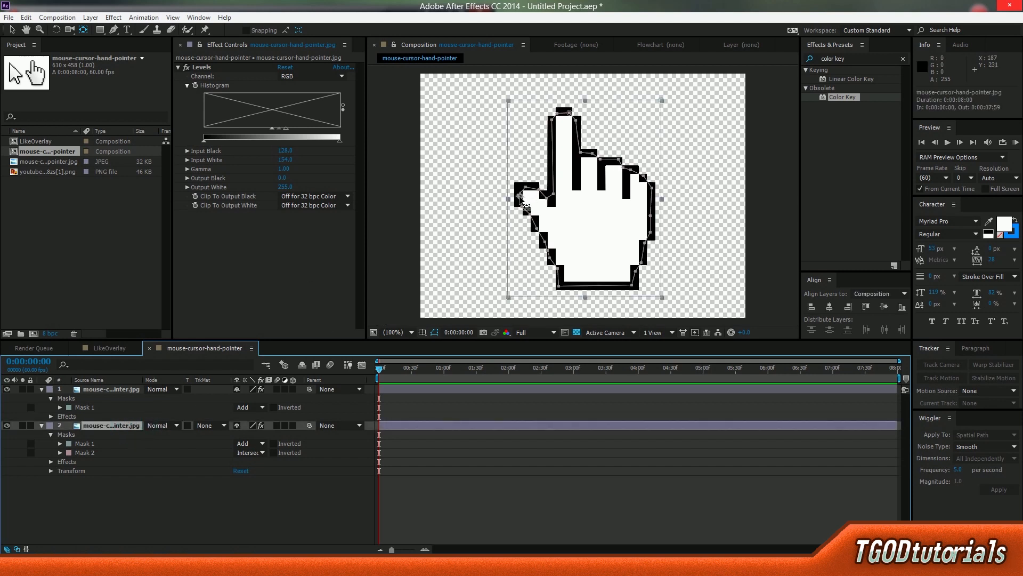
drag(522, 195, 585, 201)
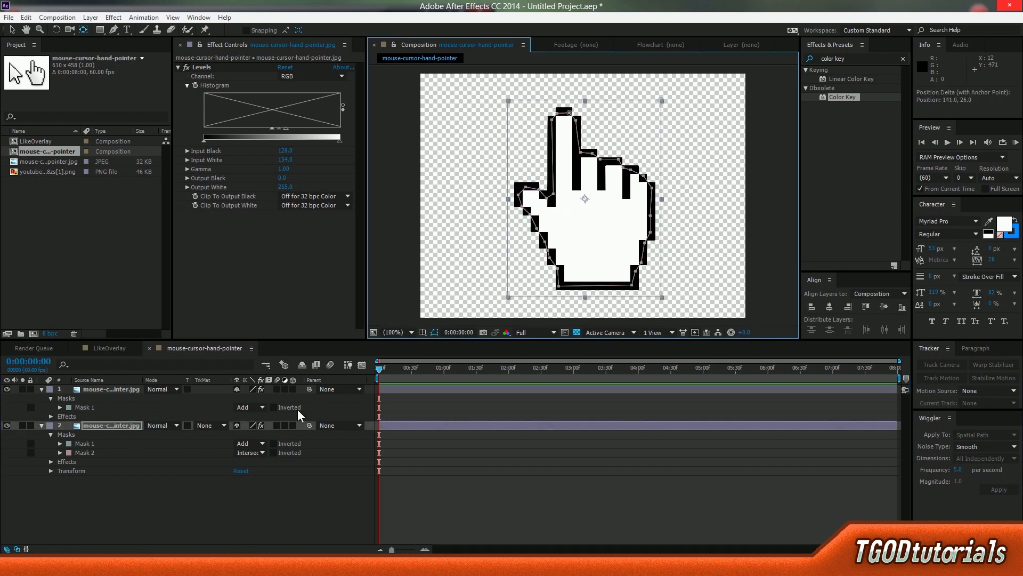
click(164, 498)
Step: With both hand layers selected, set the mouse-cursor-hand-pointer composition's width to 281 px
click(111, 389)
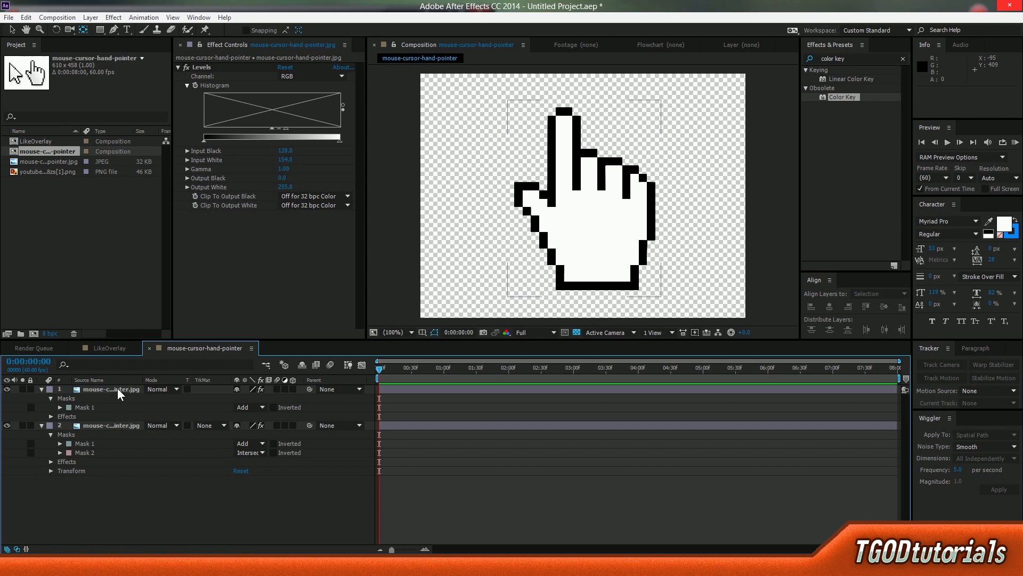
shift+click(114, 425)
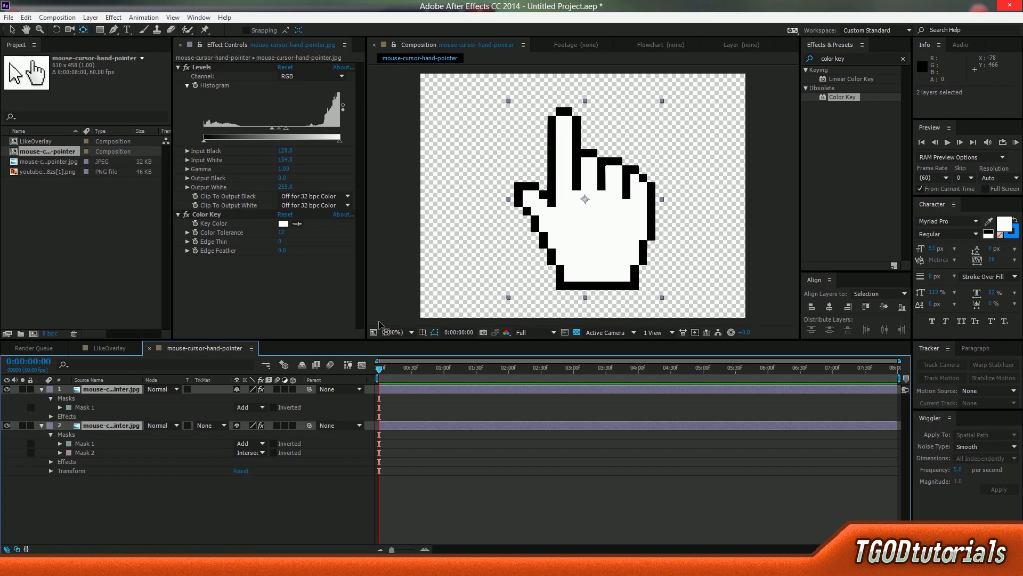
key(ctrl+k)
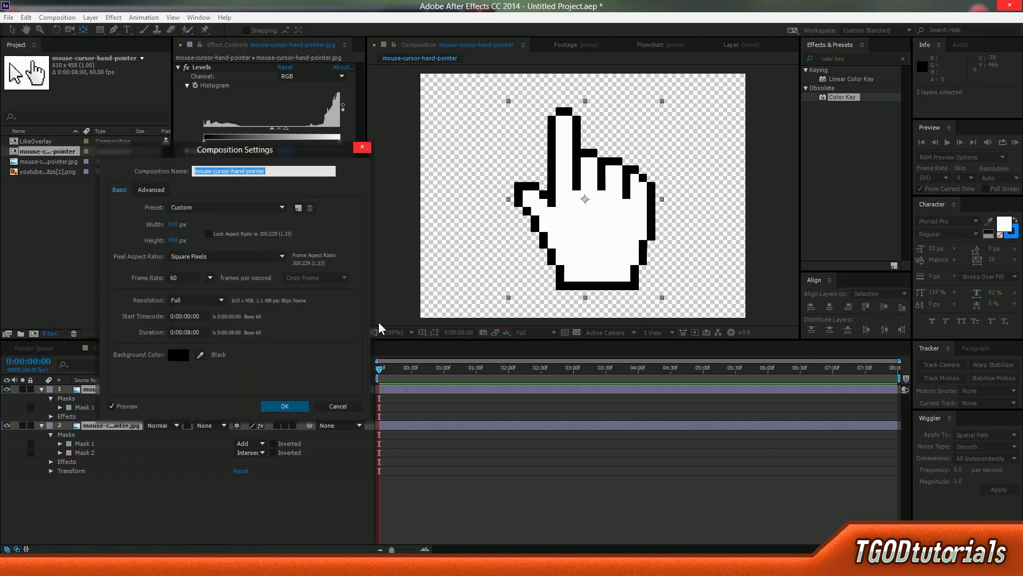
click(321, 408)
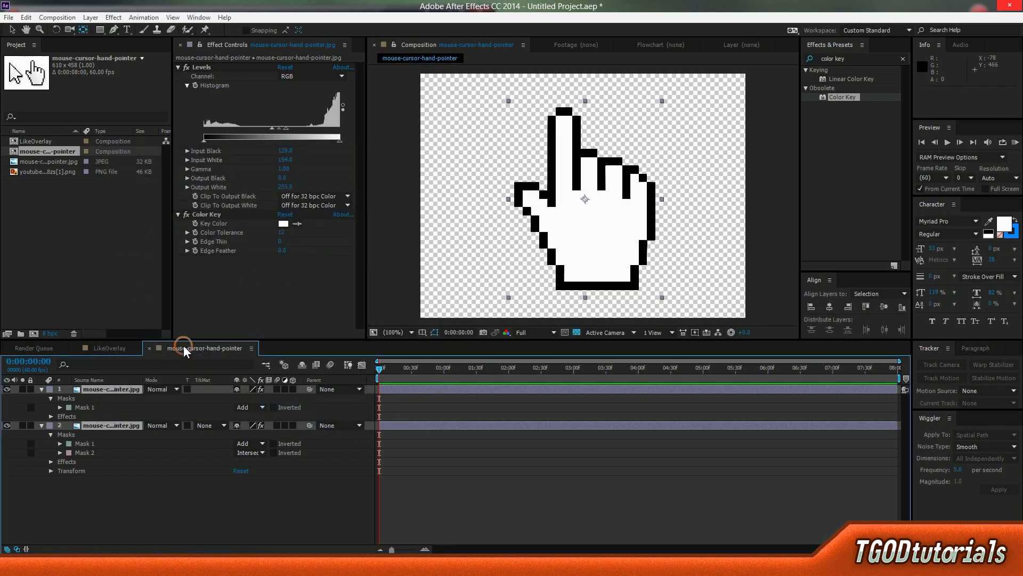
right_click(184, 347)
click(235, 161)
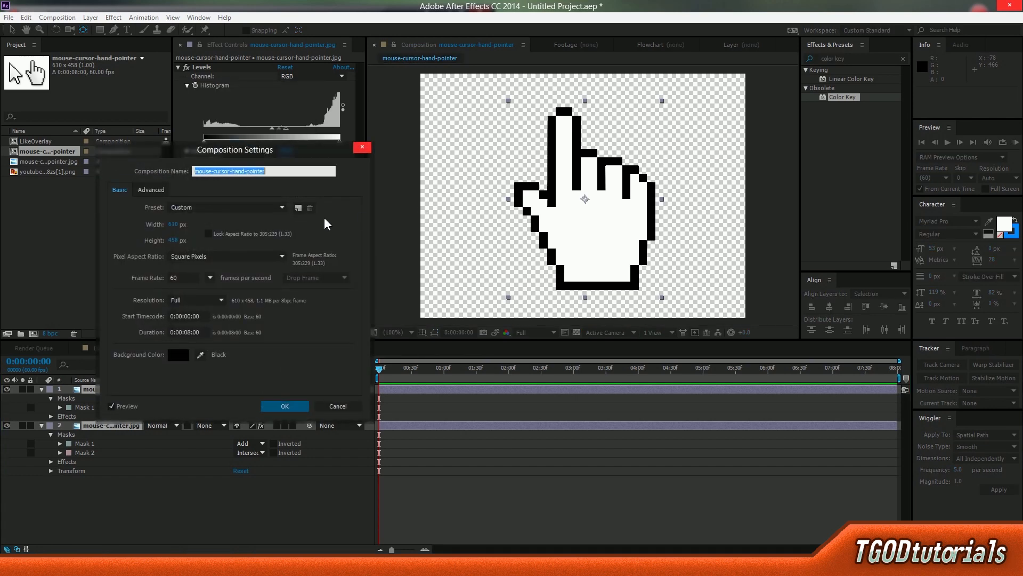
drag(173, 229, 37, 254)
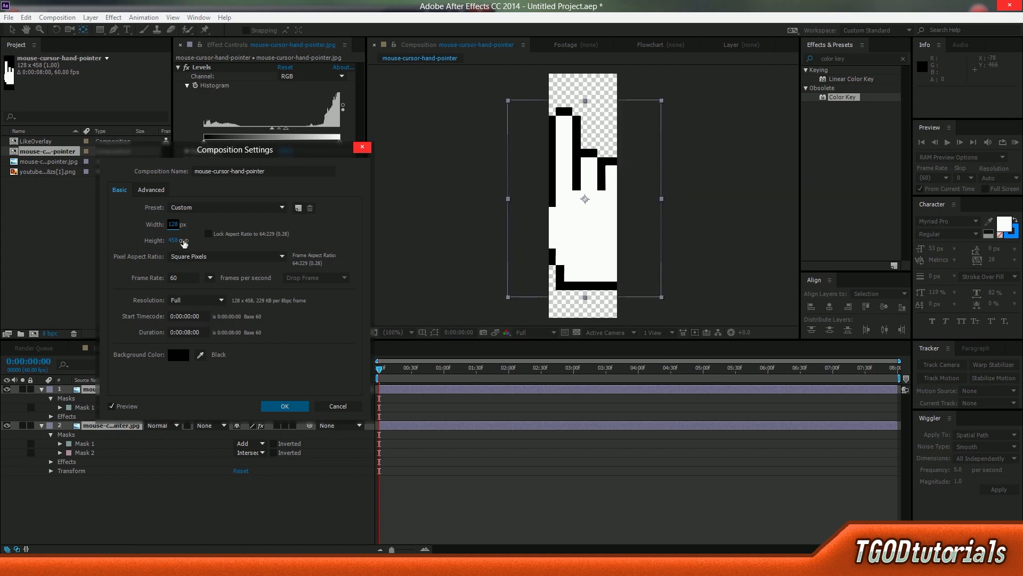
click(173, 224)
text(281)
key(Return)
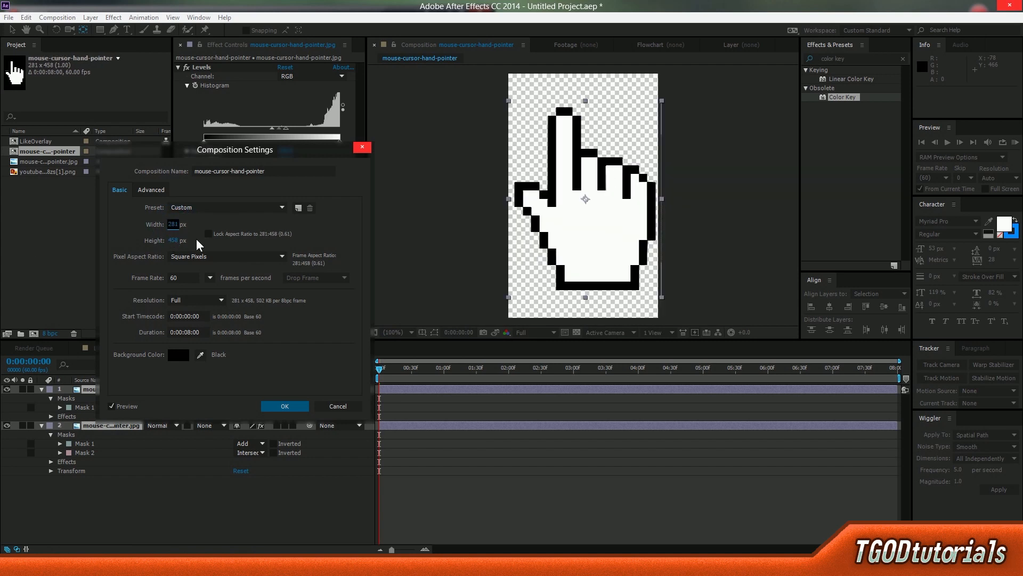
Step: Set the hand composition's height to 376 px so the whole hand fits, and apply the settings
click(172, 240)
text(271)
key(Return)
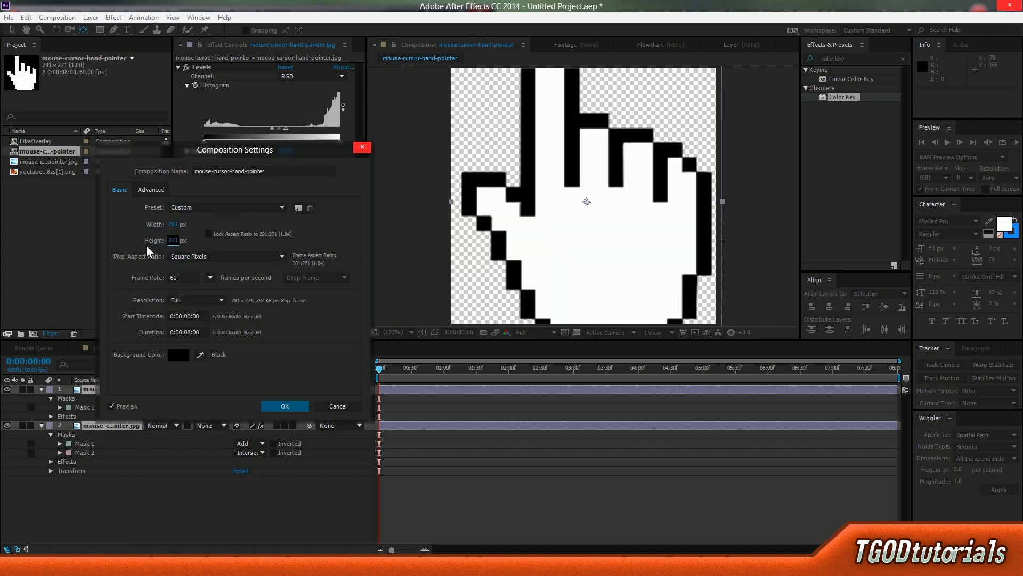
drag(154, 245, 228, 246)
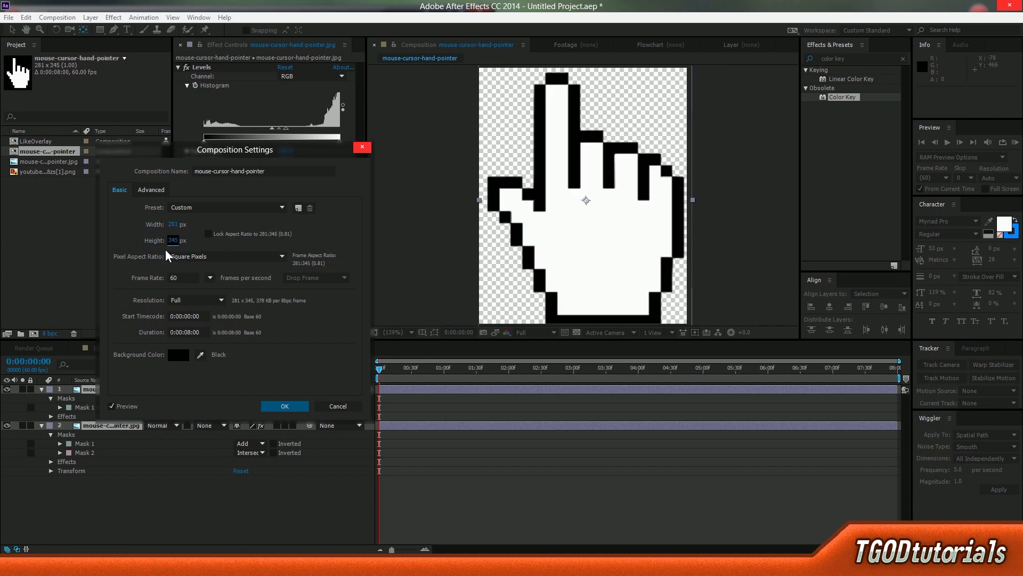
drag(188, 242, 192, 244)
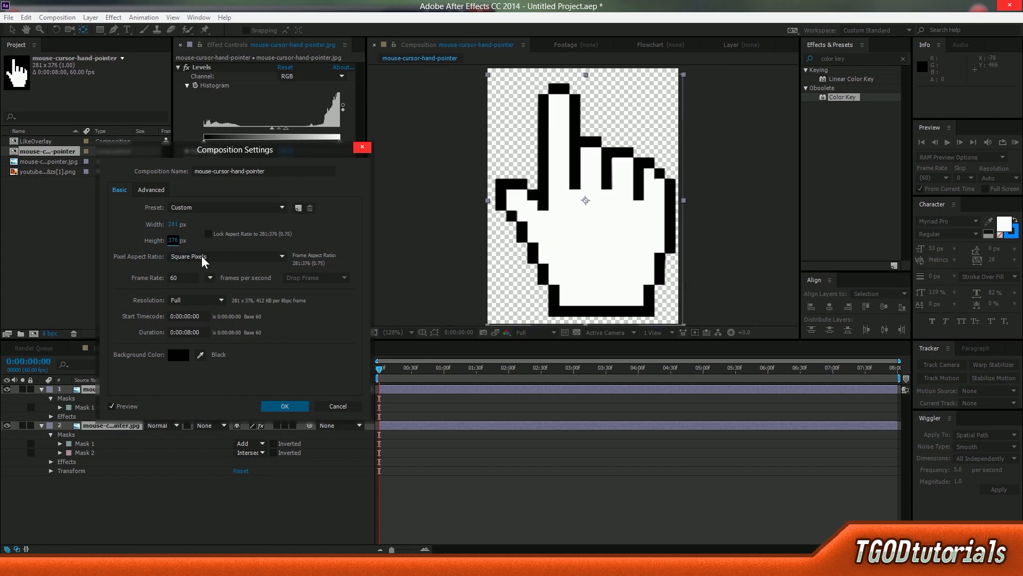
click(285, 406)
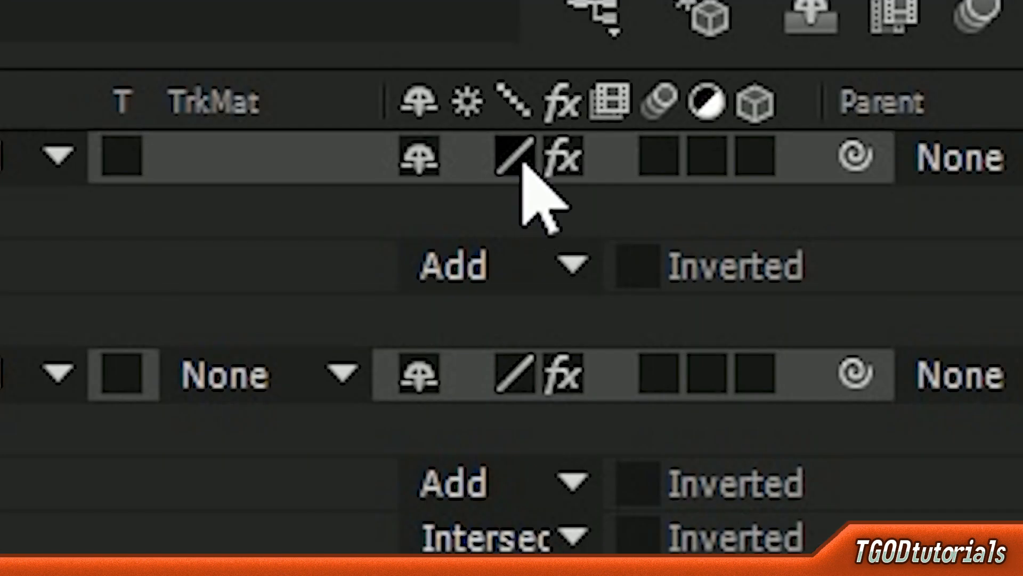
Step: Switch both hand layers to draft quality and inspect the pointing finger's edges up close
click(253, 389)
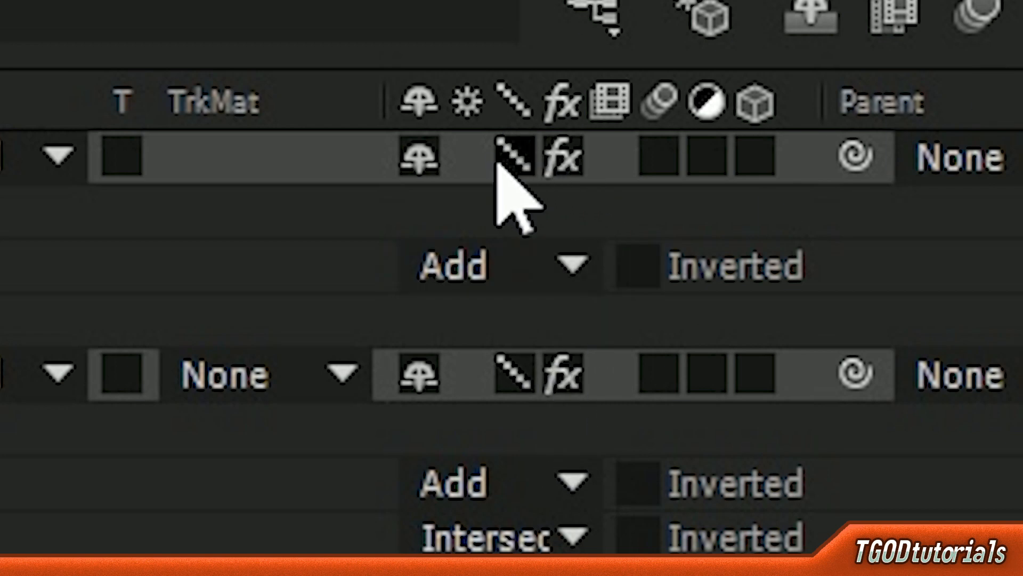
click(253, 501)
scroll(498, 218, up, 2)
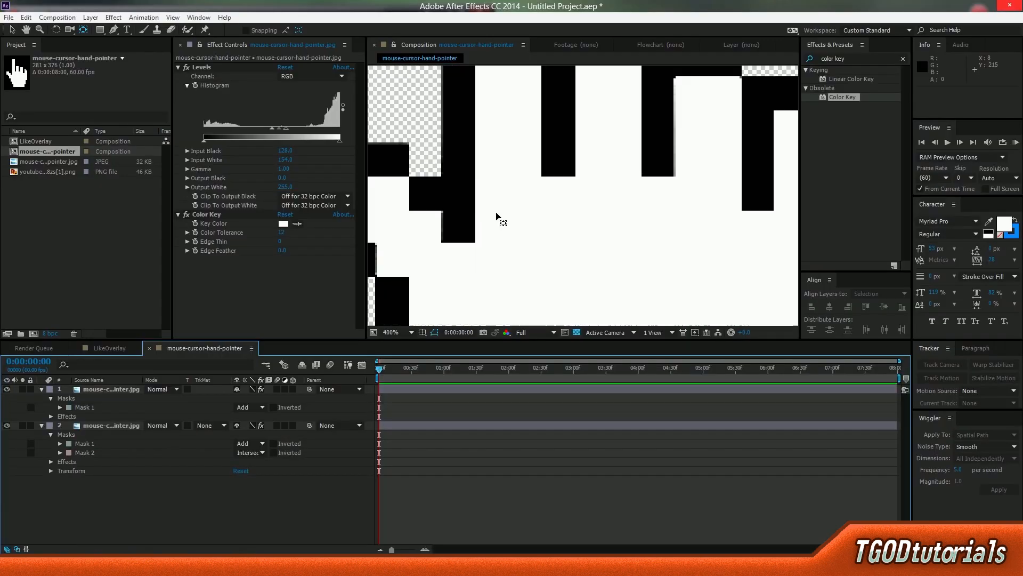
key(space)
drag(514, 161, 597, 426)
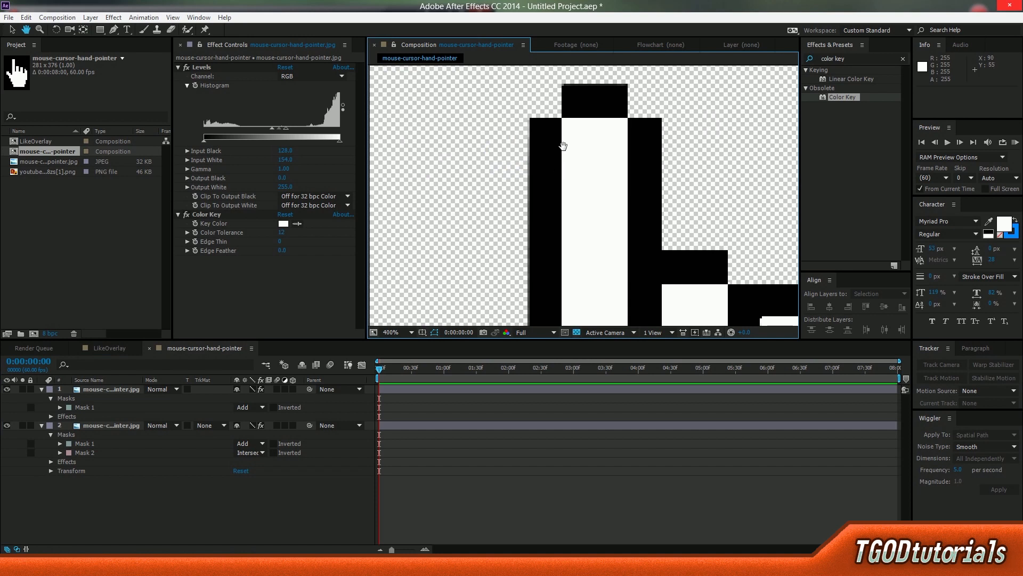
Step: Toggle the upper hand layer's quality between best and draft to compare the fingertip edges, and view the whole hand
click(253, 389)
click(253, 389)
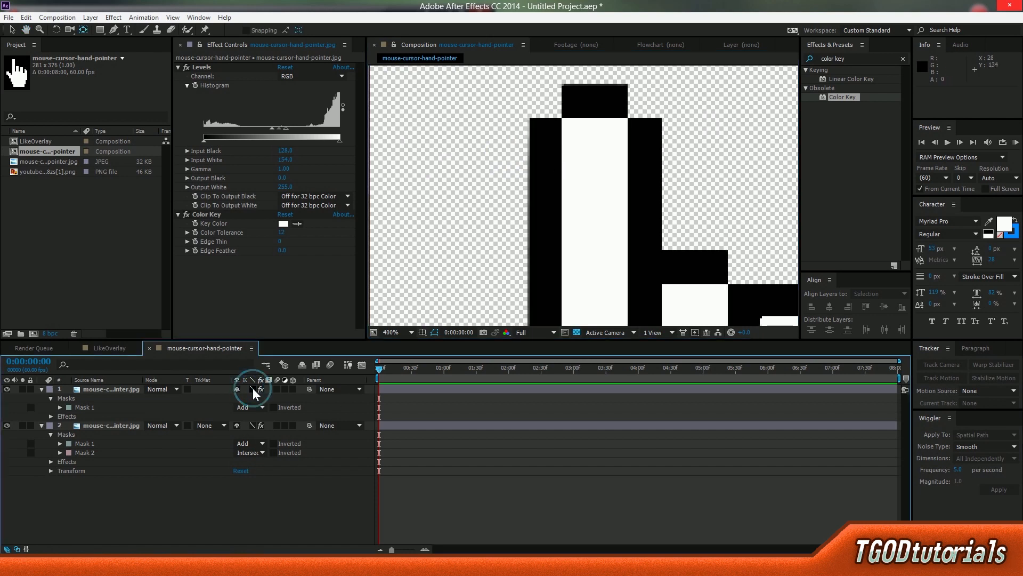
click(253, 389)
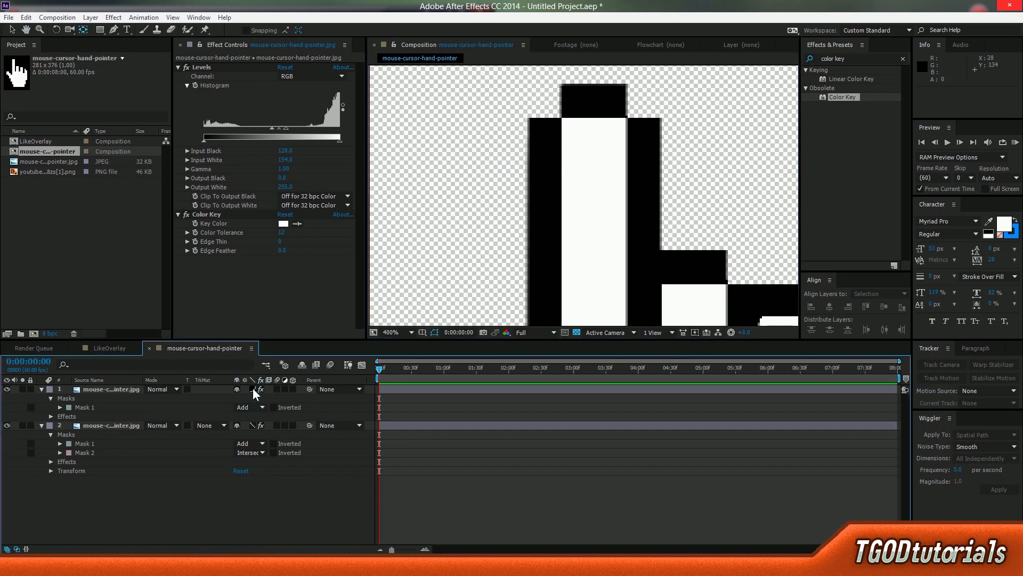
click(299, 506)
scroll(575, 217, down, 2)
scroll(575, 218, down, 3)
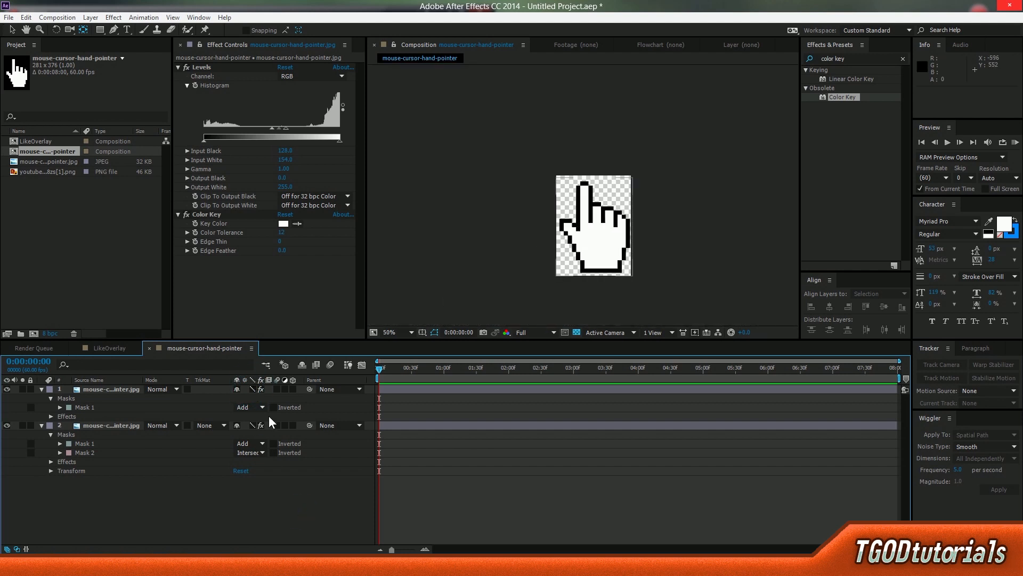
key(shift+slash)
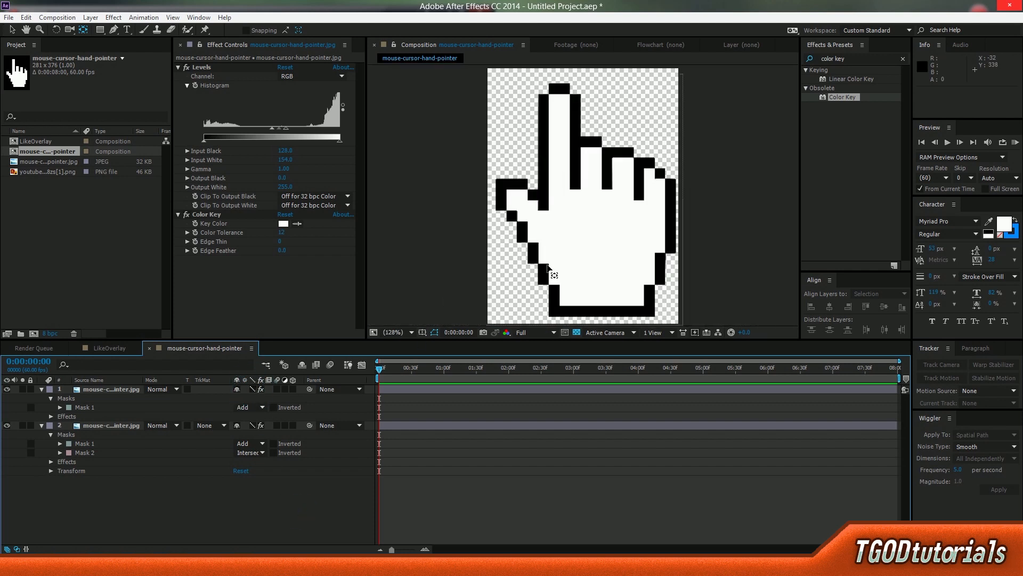
Step: Add the mouse-cursor-hand-pointer composition to LikeOverlay as a layer above the like button image
click(112, 350)
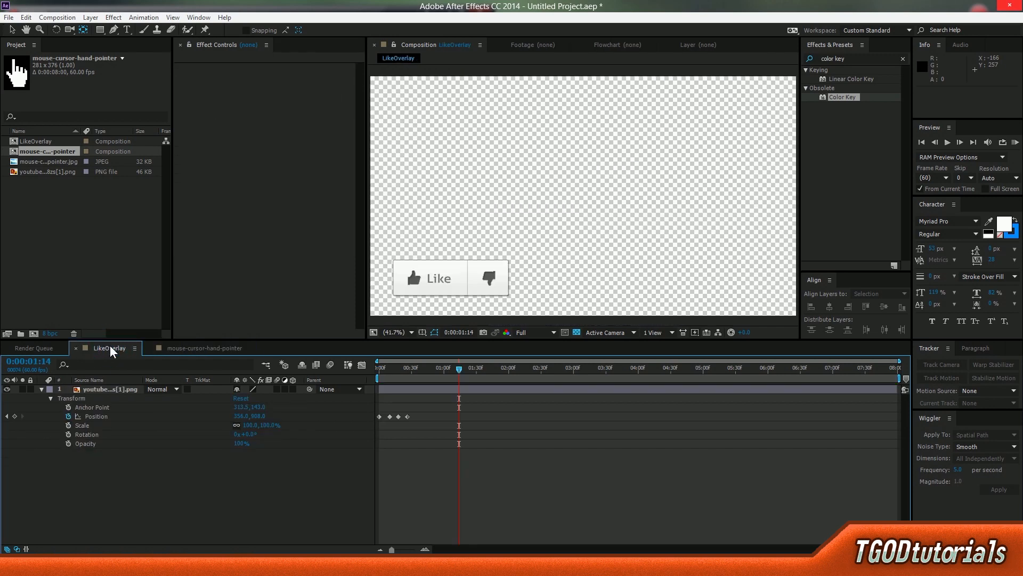
click(195, 515)
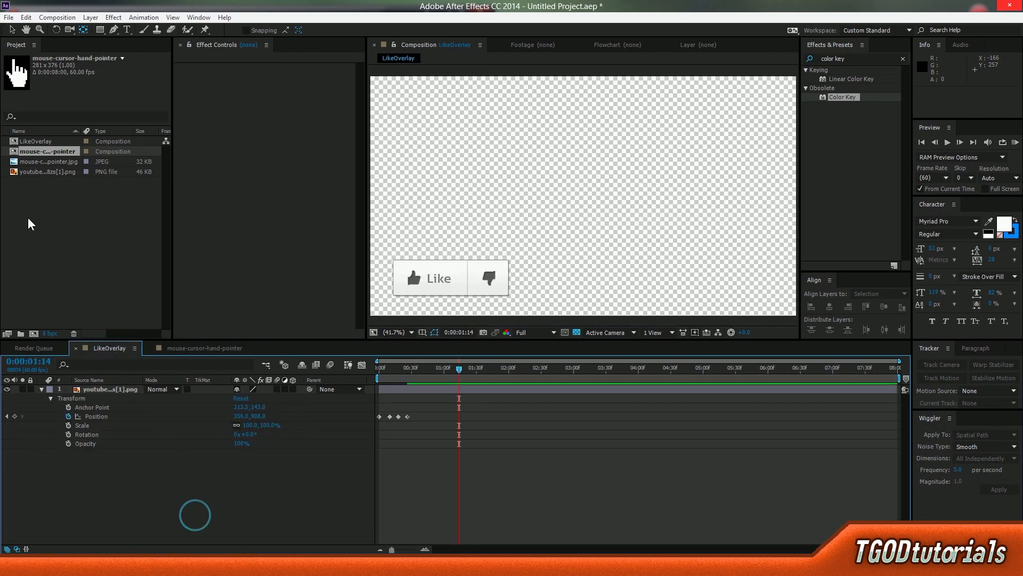
click(45, 153)
drag(45, 157, 137, 392)
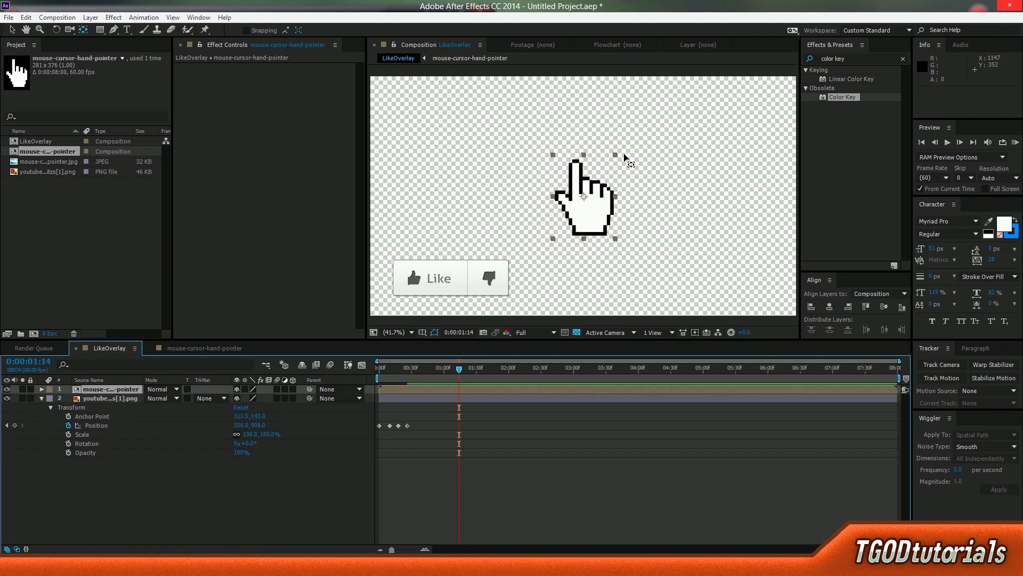
Step: Scale the hand layer down to about 74% and park it outside the frame's lower-left corner at about -125, 1217
key(v)
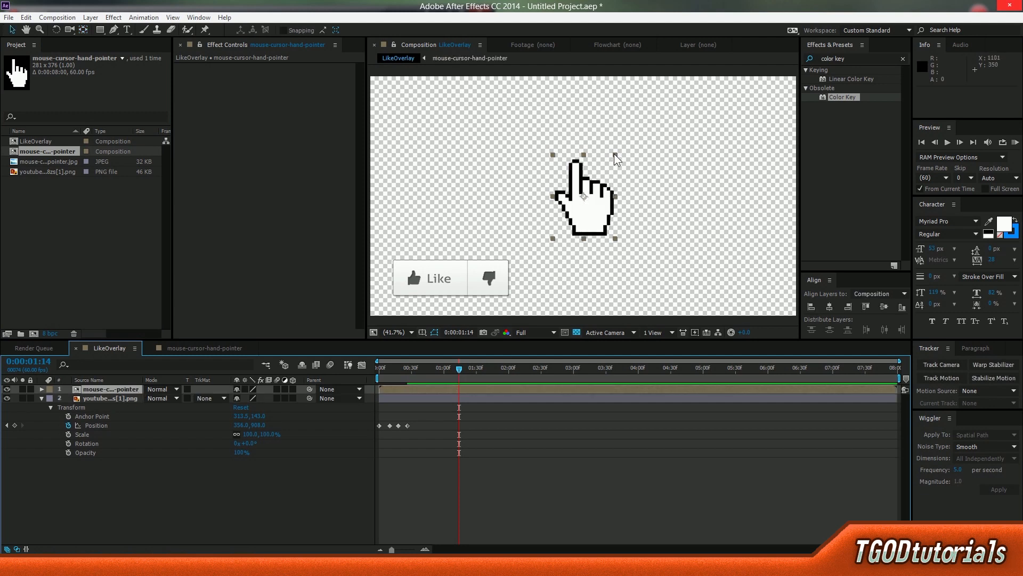
drag(614, 155, 608, 166)
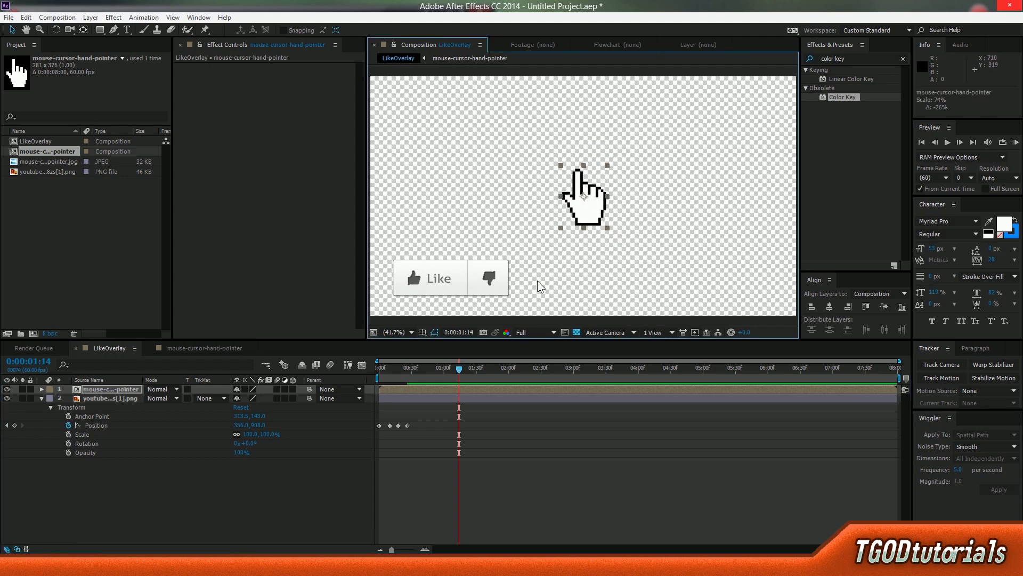
drag(540, 287, 606, 248)
drag(646, 190, 418, 339)
drag(508, 288, 523, 271)
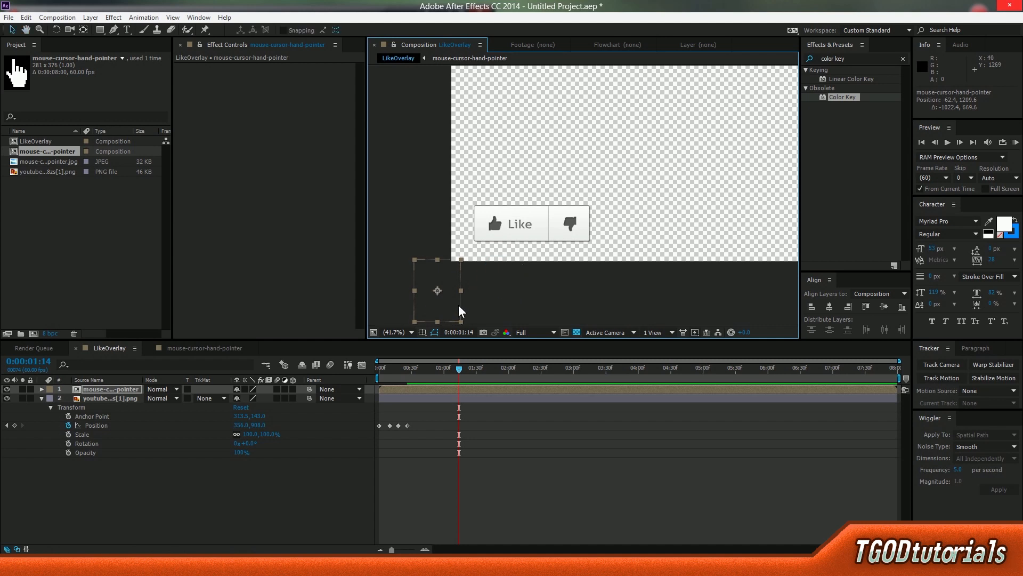
drag(452, 311, 446, 315)
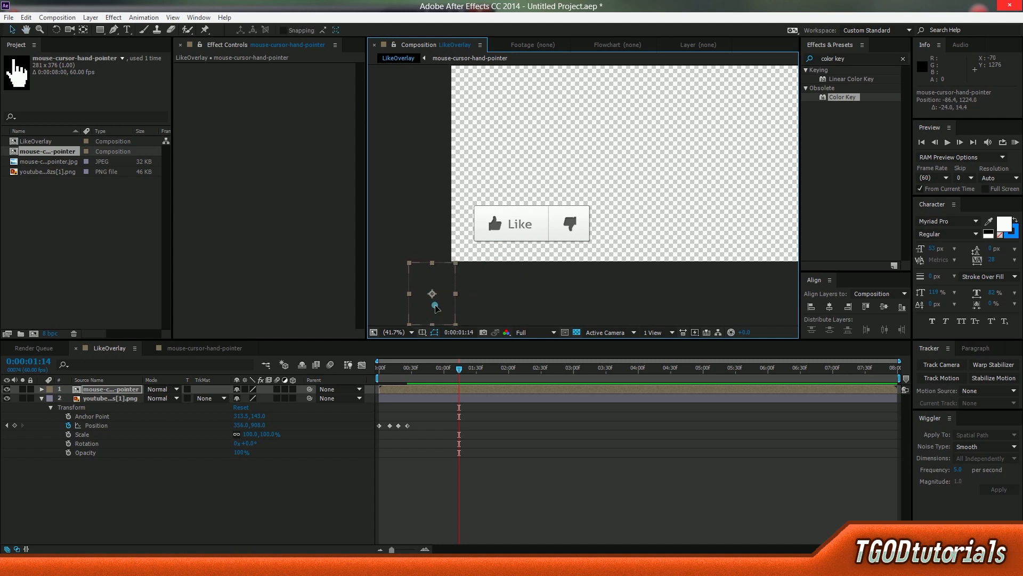
drag(435, 305, 502, 280)
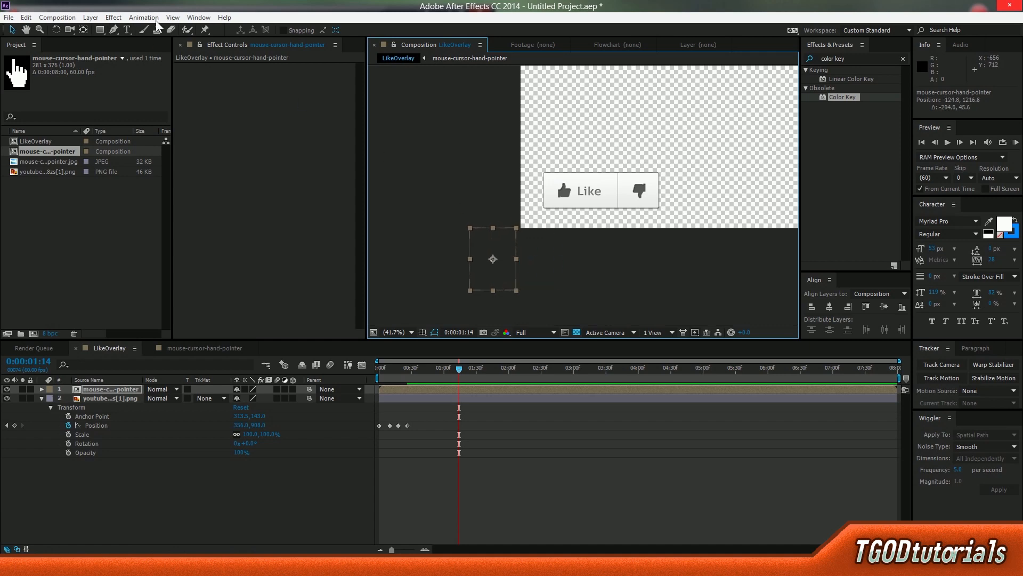
Step: Show the Motion Sketch panel and dock it together with the Wiggler panel
click(200, 19)
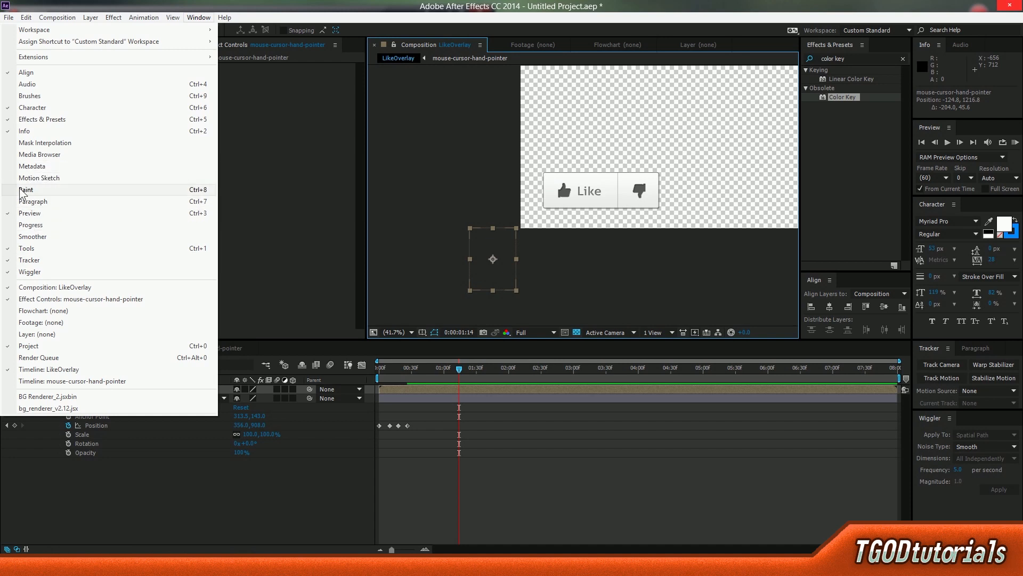
click(33, 180)
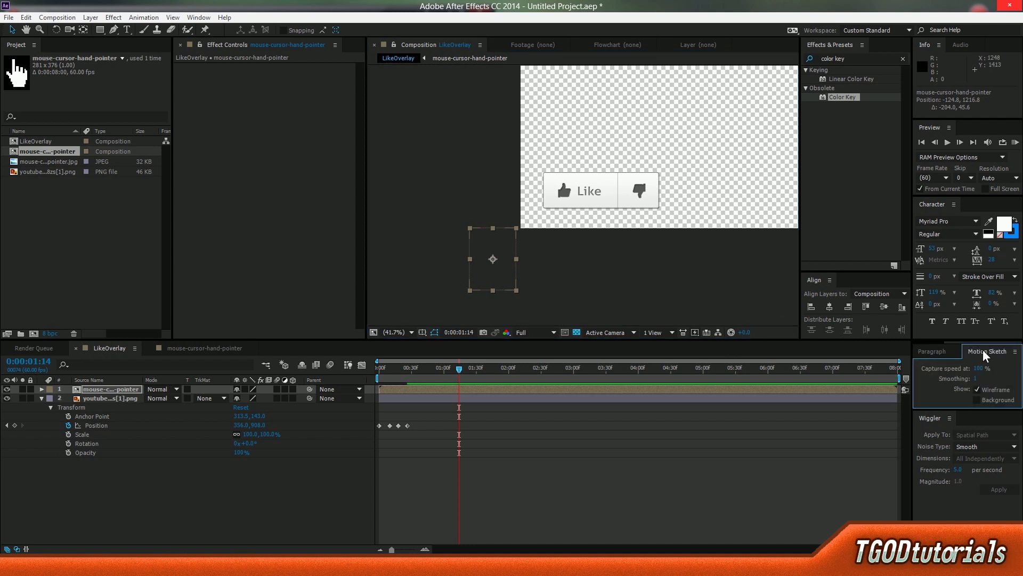
mouse_move(984, 347)
mouse_down()
mouse_move(961, 416)
mouse_move(980, 394)
mouse_move(982, 427)
mouse_move(967, 424)
mouse_up()
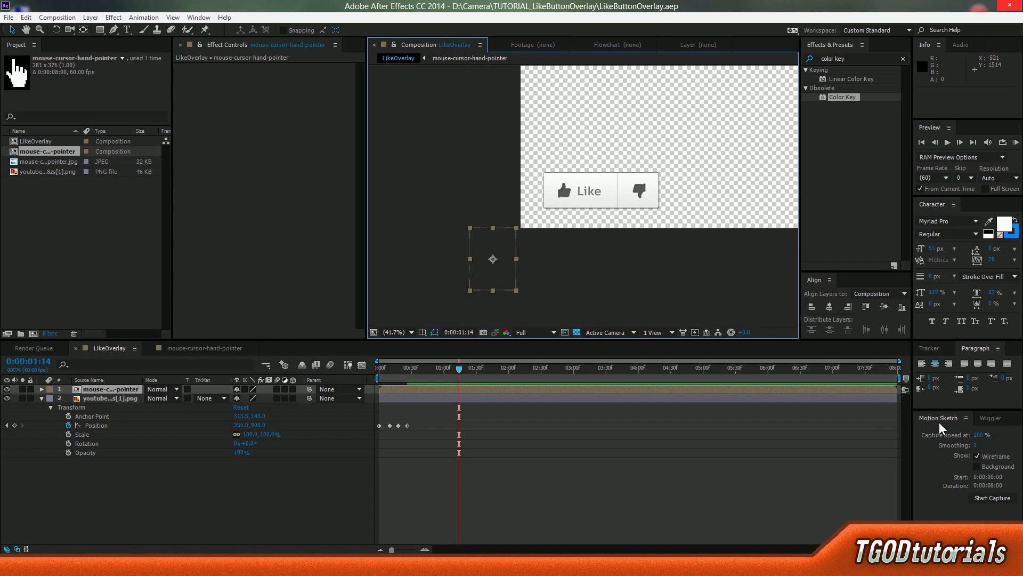
Step: Try recording a motion sketch that carries the hand up to the Like button and away to the right, and preview it
click(993, 497)
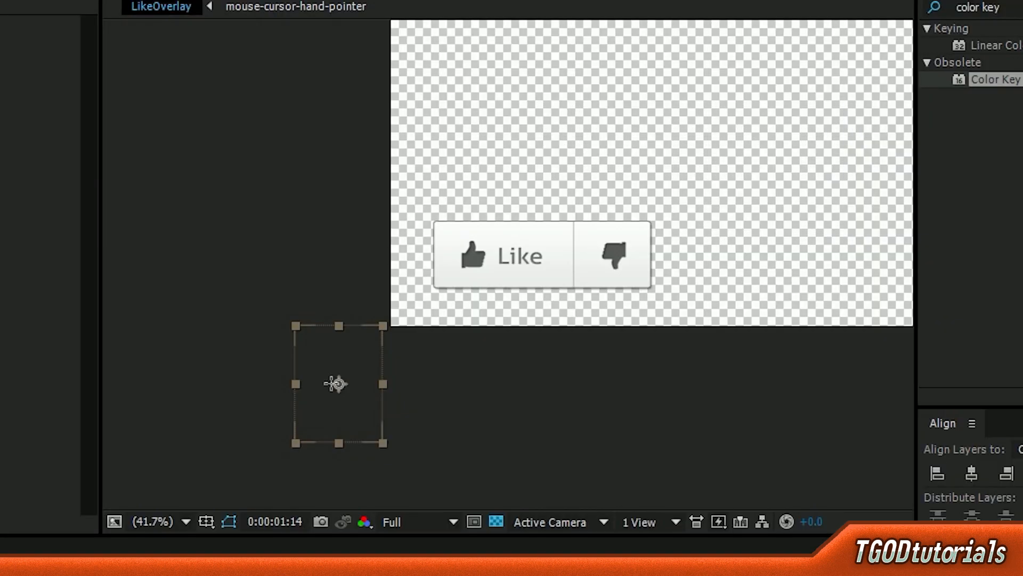
mouse_move(490, 261)
mouse_down()
mouse_move(564, 229)
mouse_move(588, 202)
mouse_up()
mouse_move(518, 277)
mouse_down()
mouse_move(579, 309)
mouse_move(906, 396)
mouse_up()
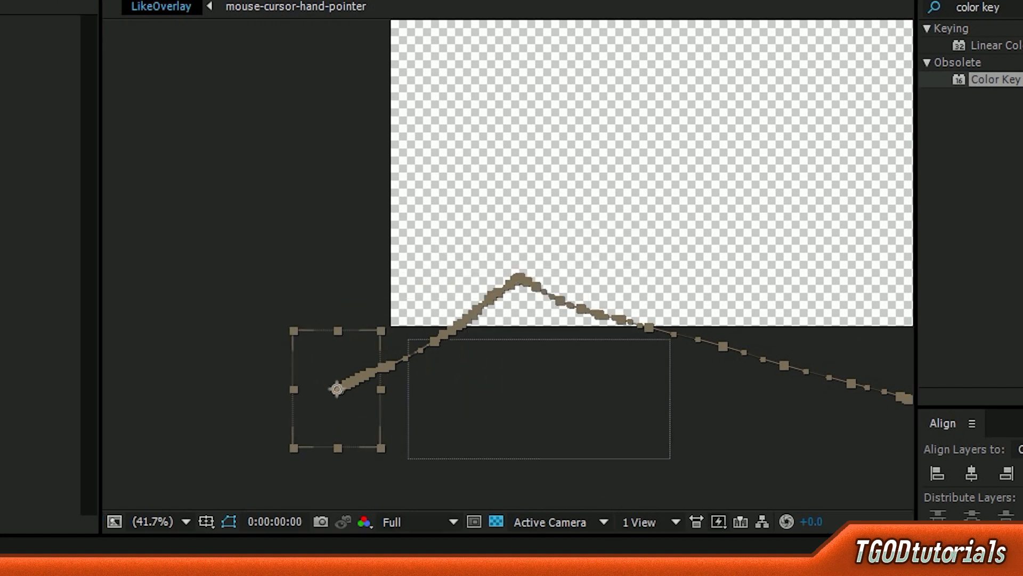
key(space)
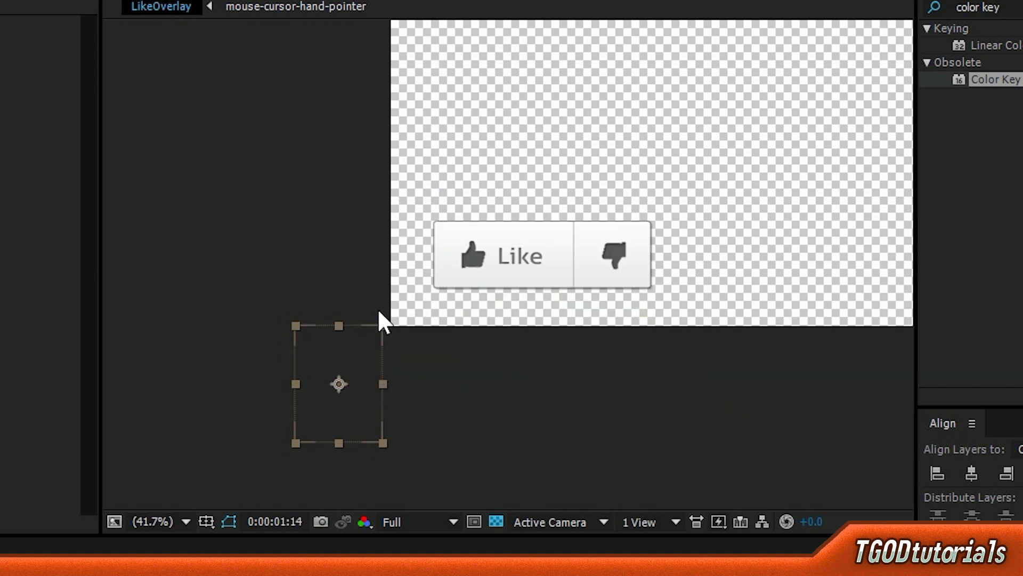
Step: Shrink the hand layer to about 55.7% and tilt it slightly clockwise while it sits outside the frame
drag(383, 325, 347, 372)
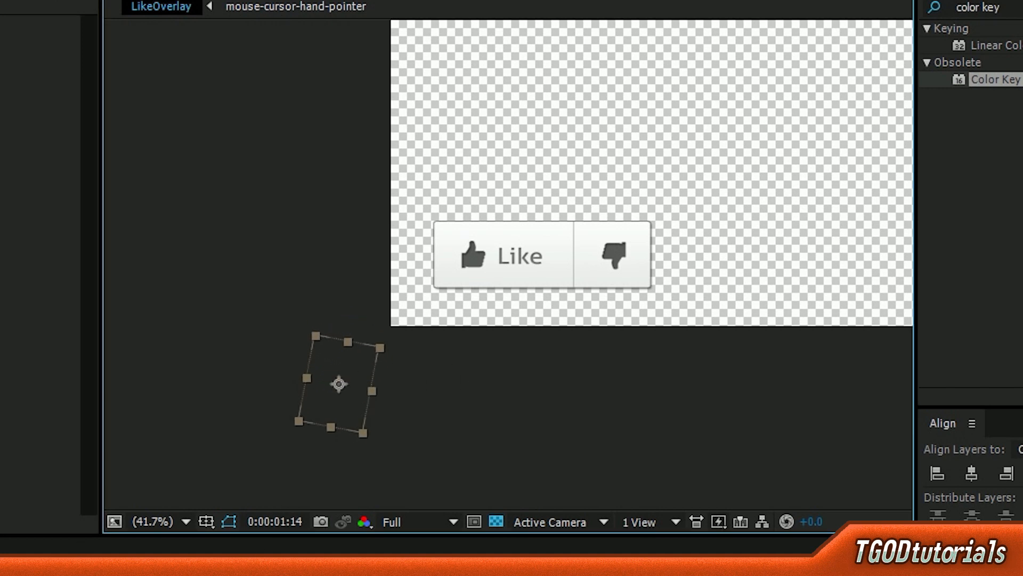
drag(565, 574, 453, 574)
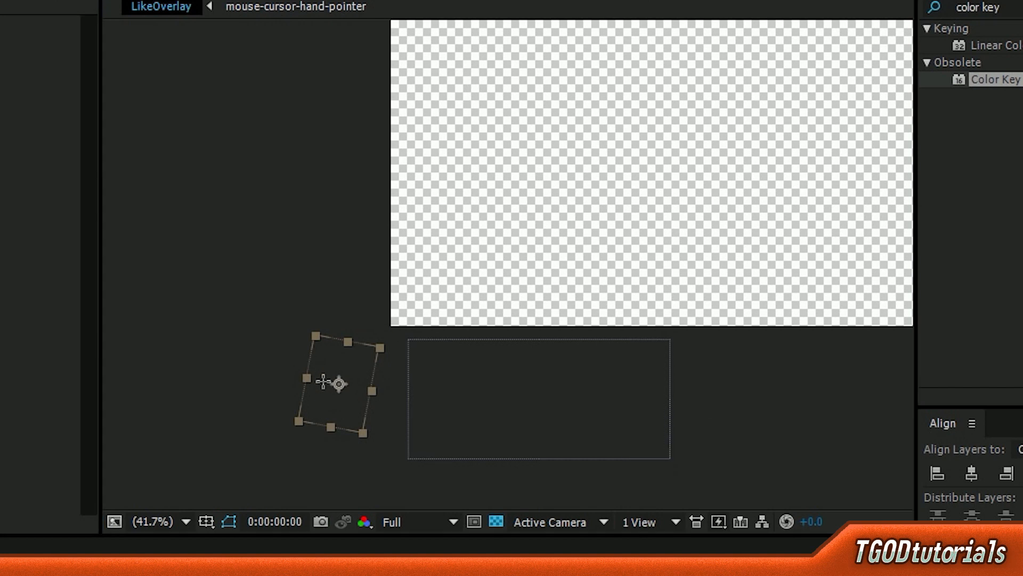
Step: Try a motion sketch with the smaller, tilted hand over the Like button, preview it, and undo the capture
mouse_move(327, 384)
mouse_down()
mouse_move(325, 394)
mouse_move(497, 299)
mouse_move(838, 424)
mouse_up()
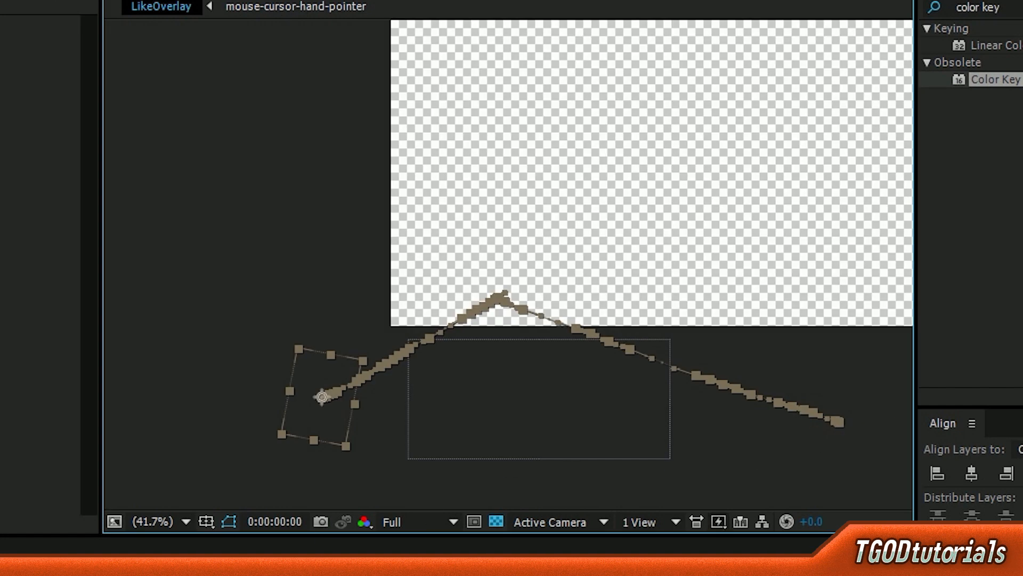
key(space)
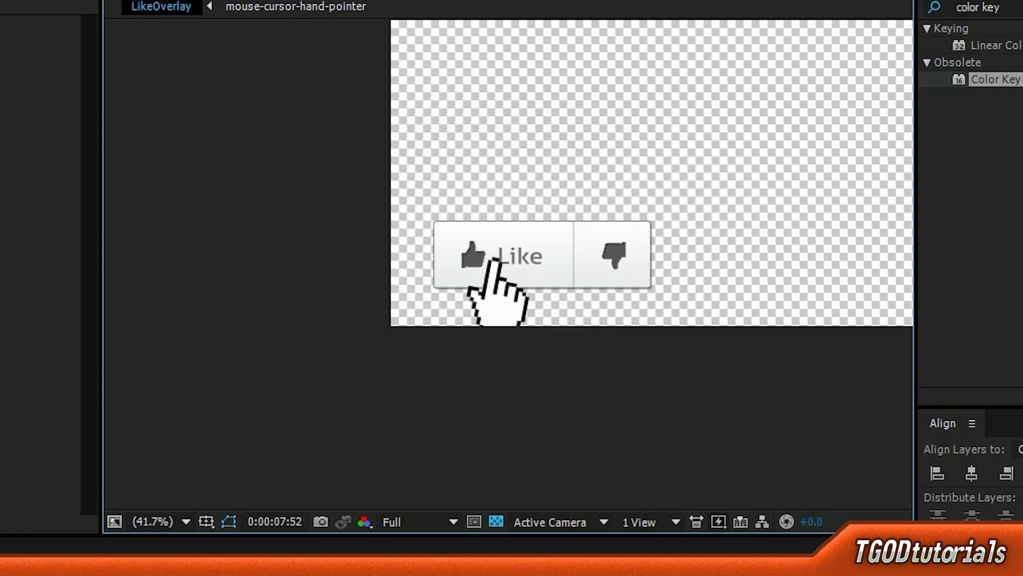
key(space)
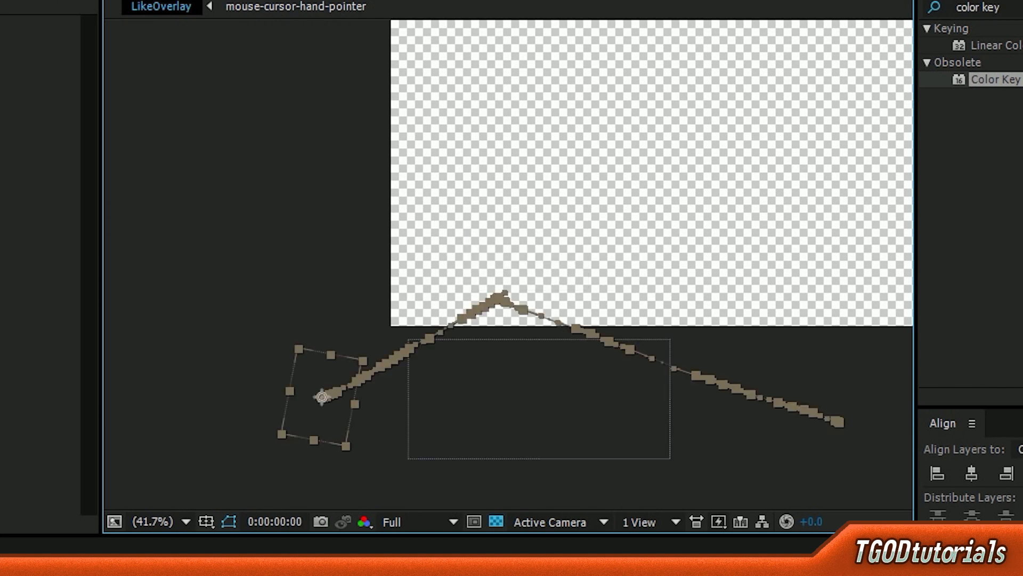
key(ctrl+z)
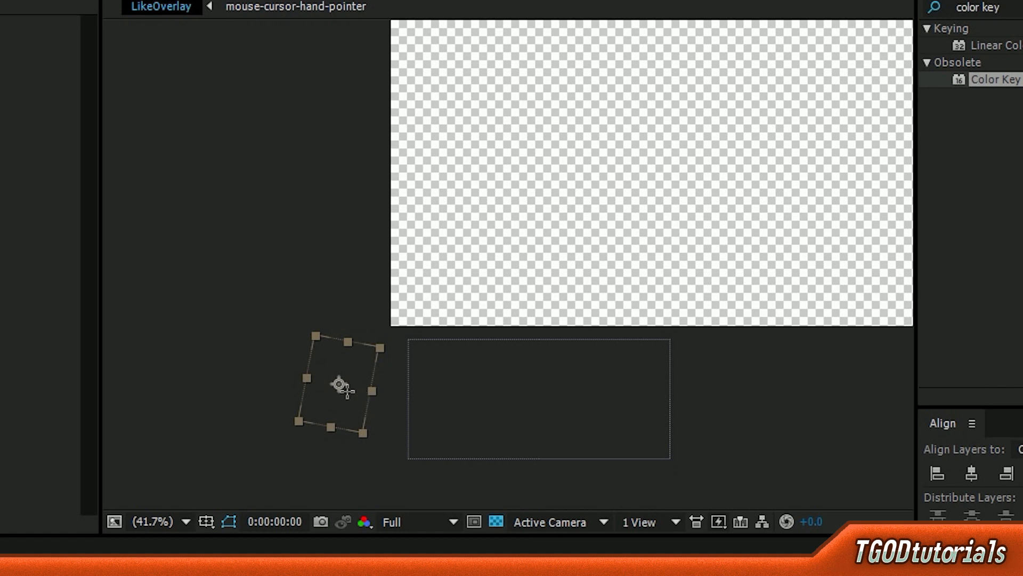
Step: Record a motion sketch moving the hand up to the Like button and down out of frame to the right, and preview it
mouse_move(331, 388)
mouse_down()
mouse_move(507, 273)
mouse_move(544, 314)
mouse_move(761, 484)
mouse_up()
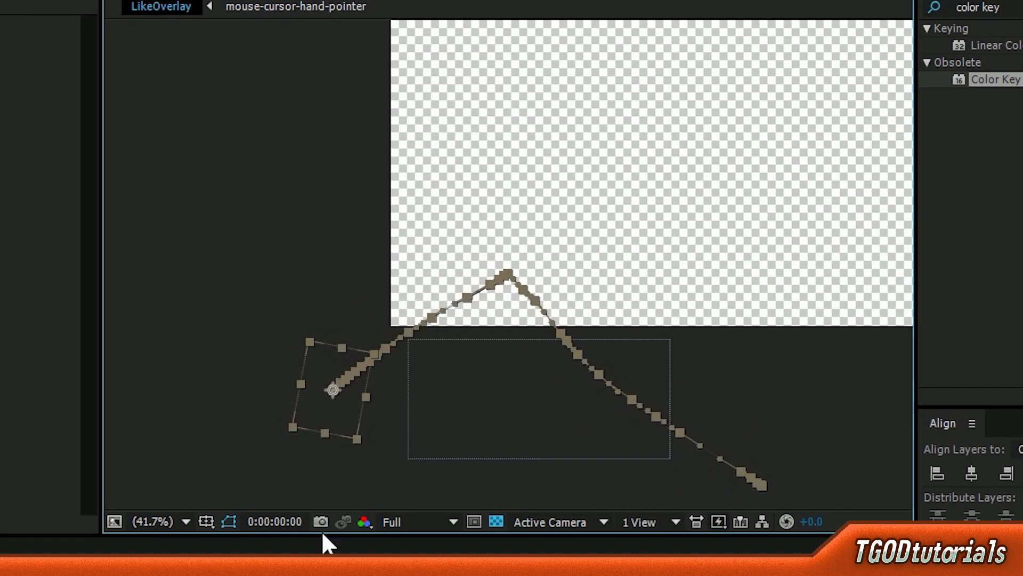
key(space)
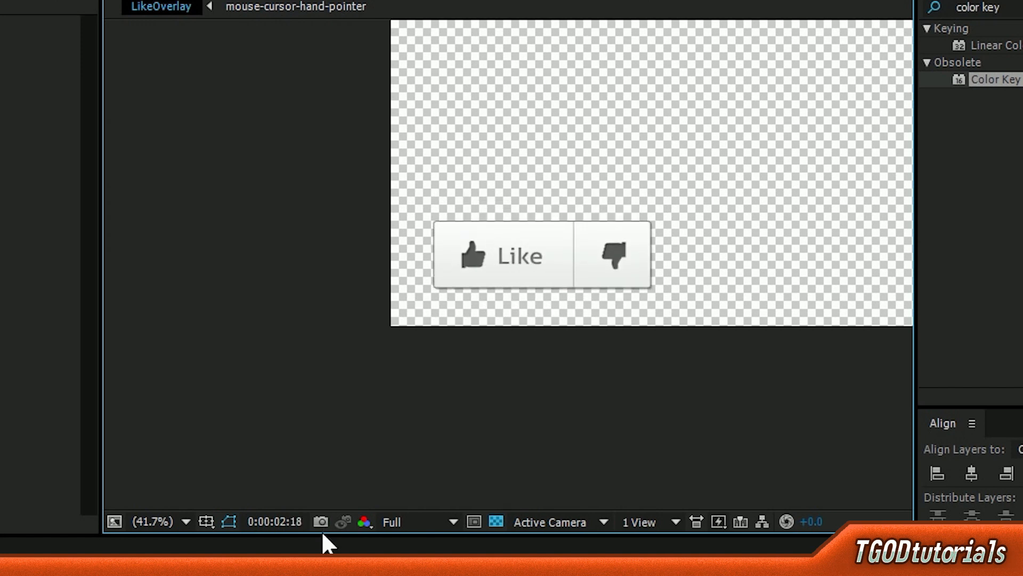
key(space)
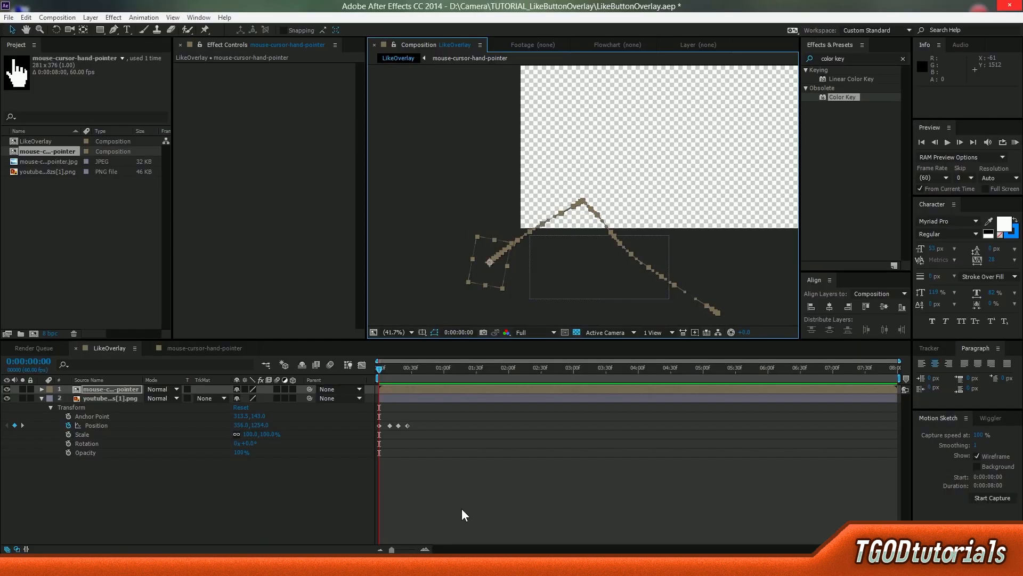
click(462, 510)
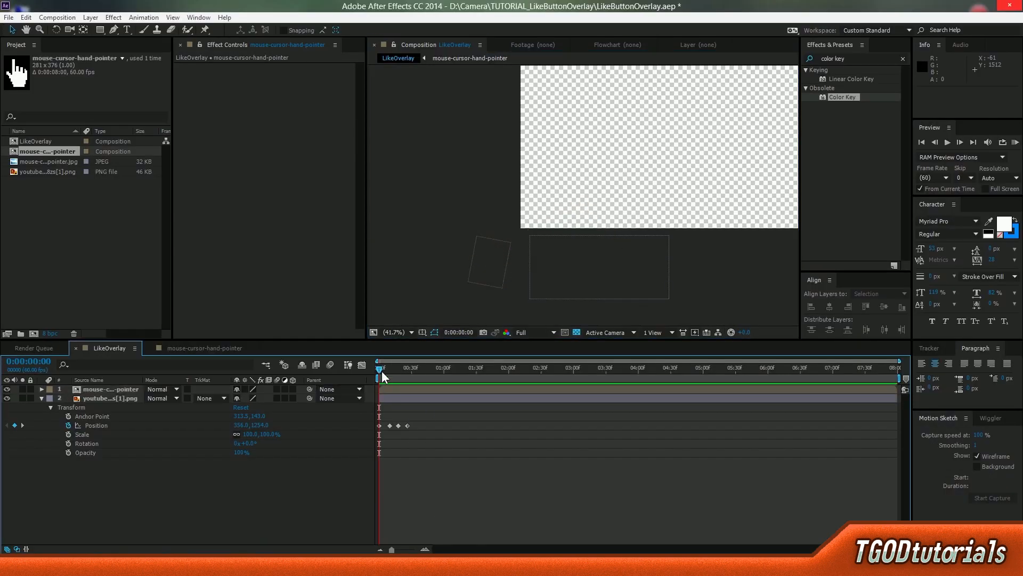
Step: Shift the hand layer so it starts at 0:00:00:16, and preview the animation from the beginning
drag(380, 369, 428, 378)
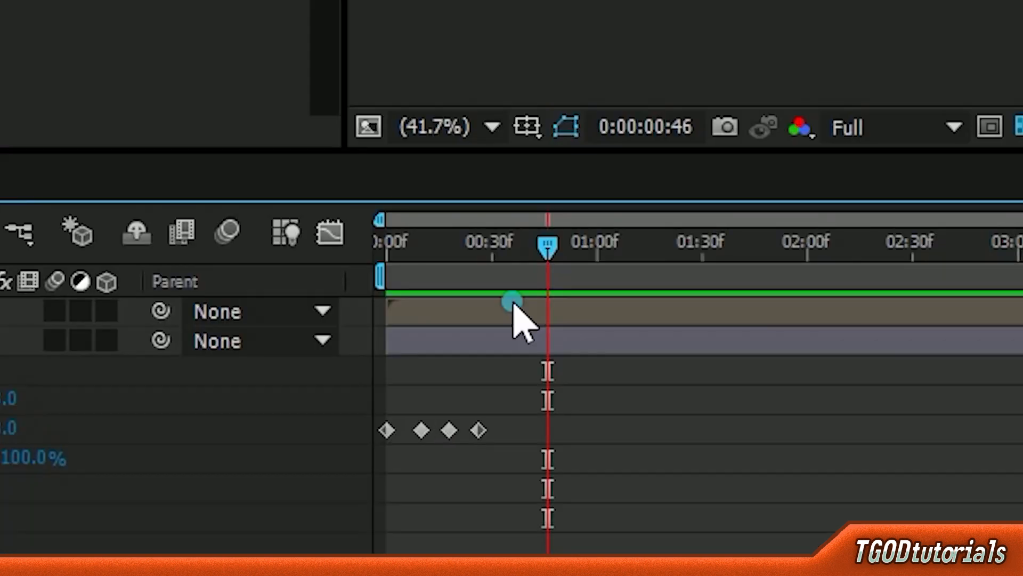
drag(417, 386, 428, 388)
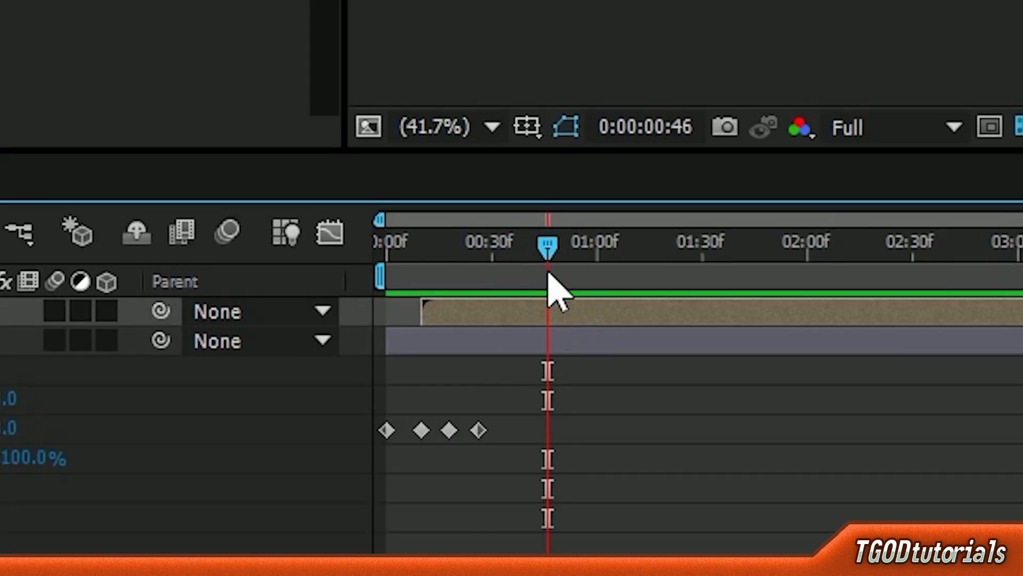
drag(549, 273, 344, 376)
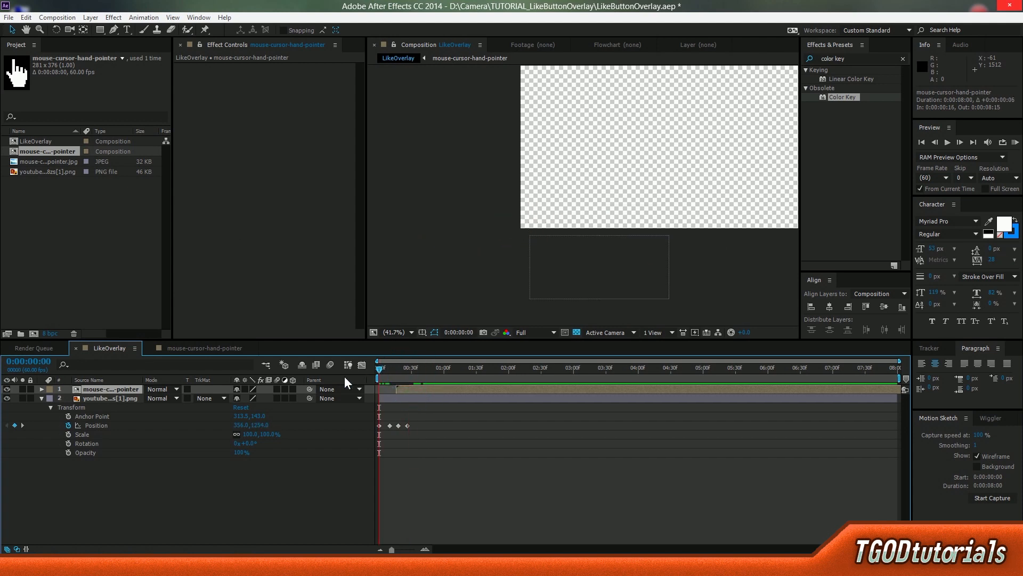
key(space)
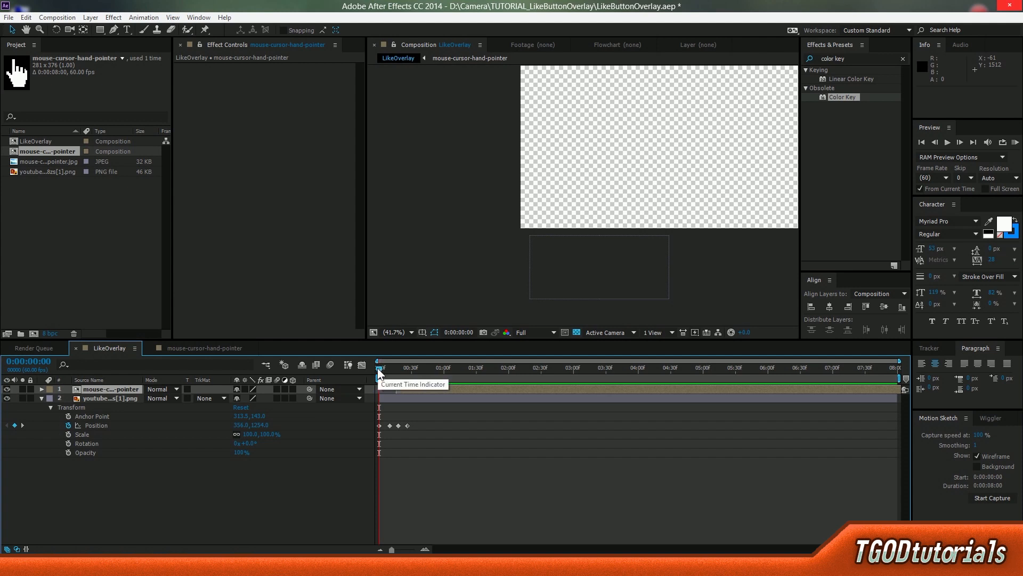
Step: Add a Scale keyframe to the hand layer at 0:00:00:51, where the hand rests on the Like button
drag(378, 368, 432, 375)
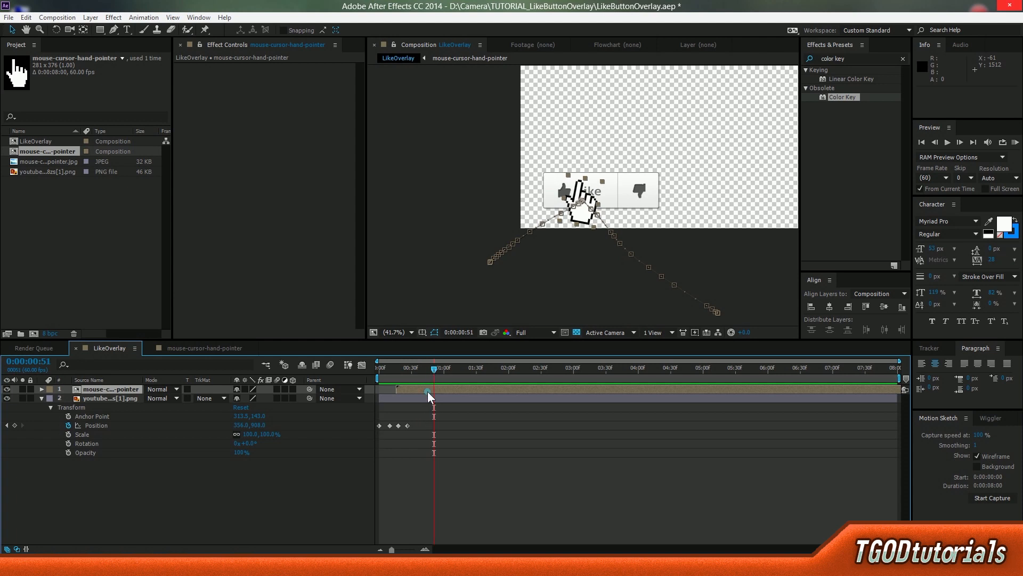
click(427, 391)
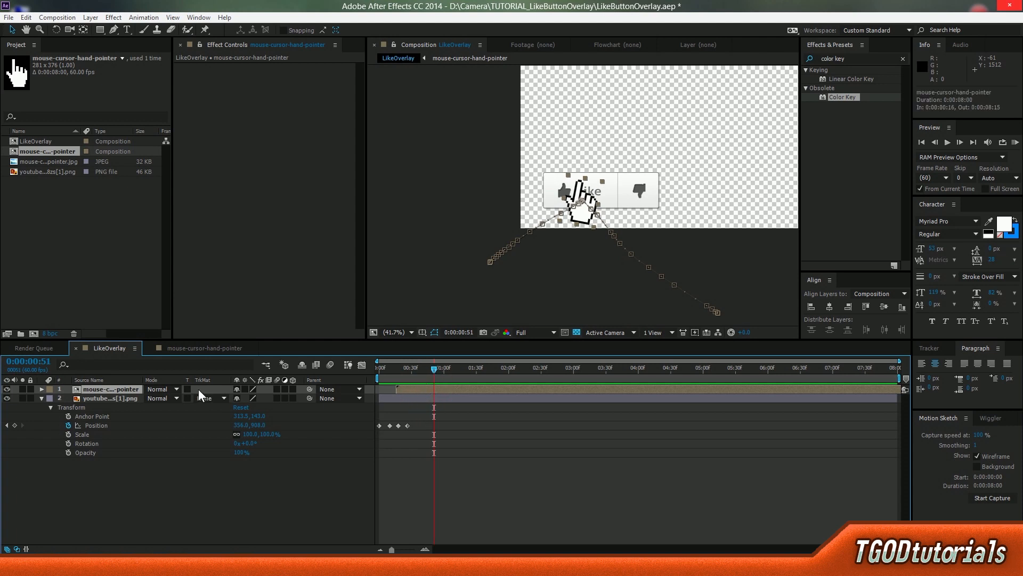
click(91, 401)
key(s)
key(s)
key(s)
click(69, 398)
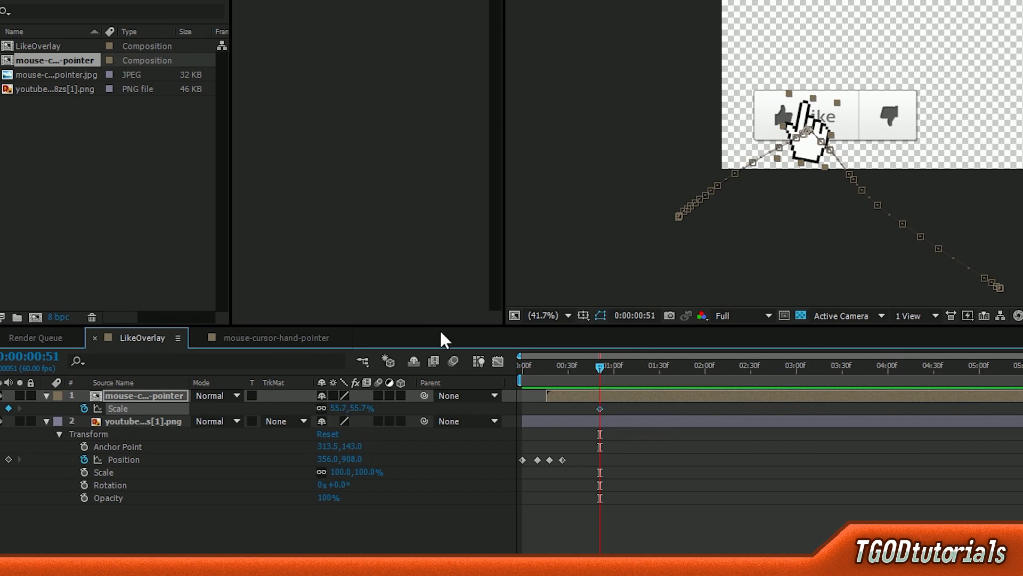
Step: Keyframe the hand layer's scale at 46.7% four frames further on, at 0:00:00:55
key(Page_Down)
key(Page_Down)
key(Page_Down)
key(Page_Down)
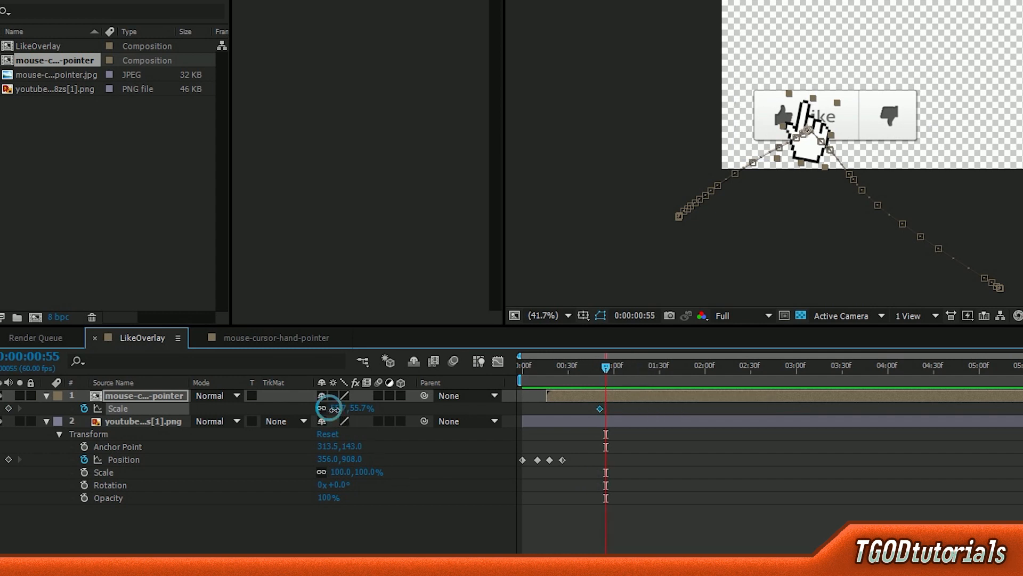
drag(336, 409, 330, 409)
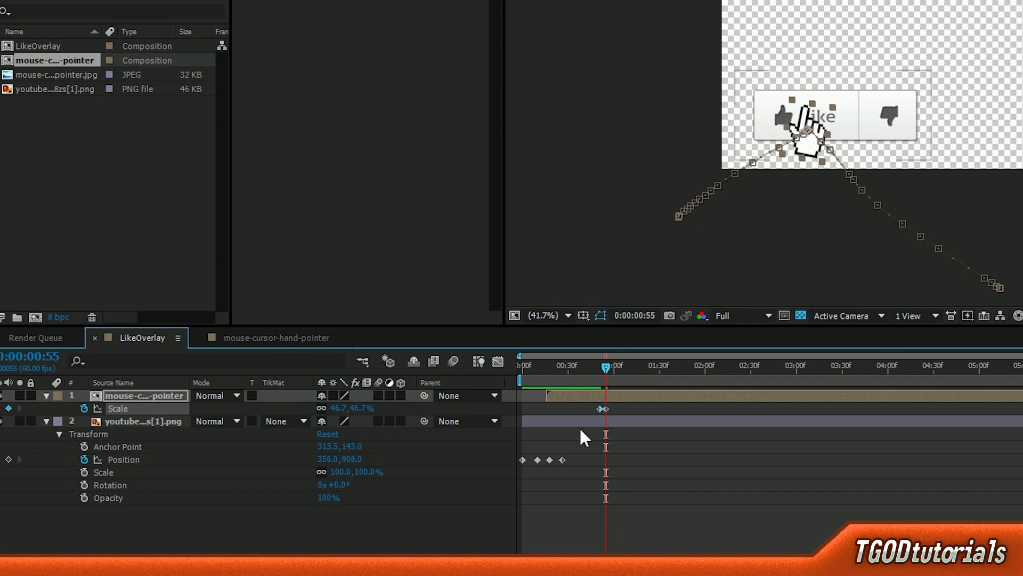
Step: Keyframe the hand layer's scale at 55% at 0:00:01:00 to finish the click motion
key(Page_Down)
key(Page_Down)
key(Page_Down)
key(Page_Down)
key(Page_Down)
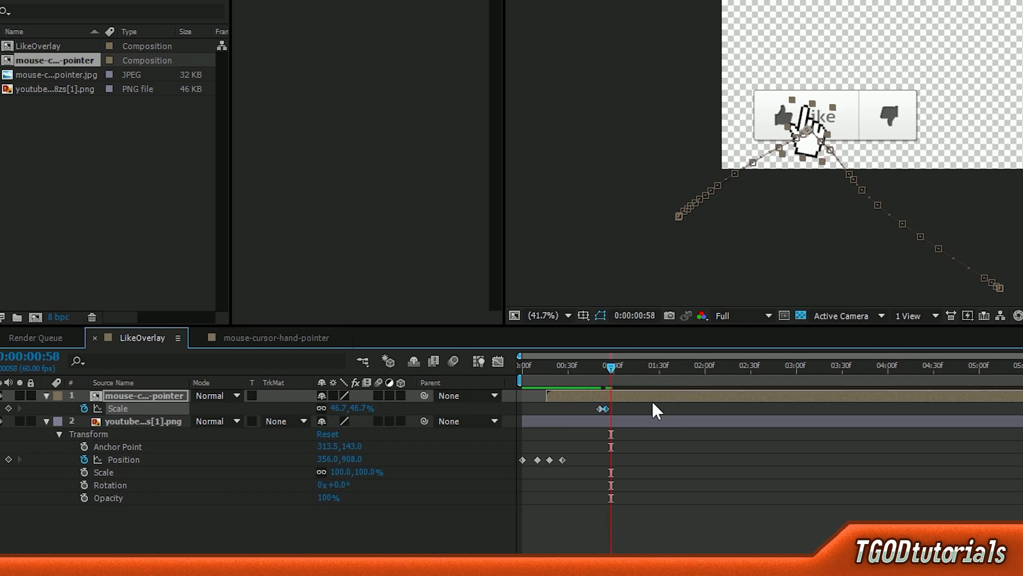
click(338, 407)
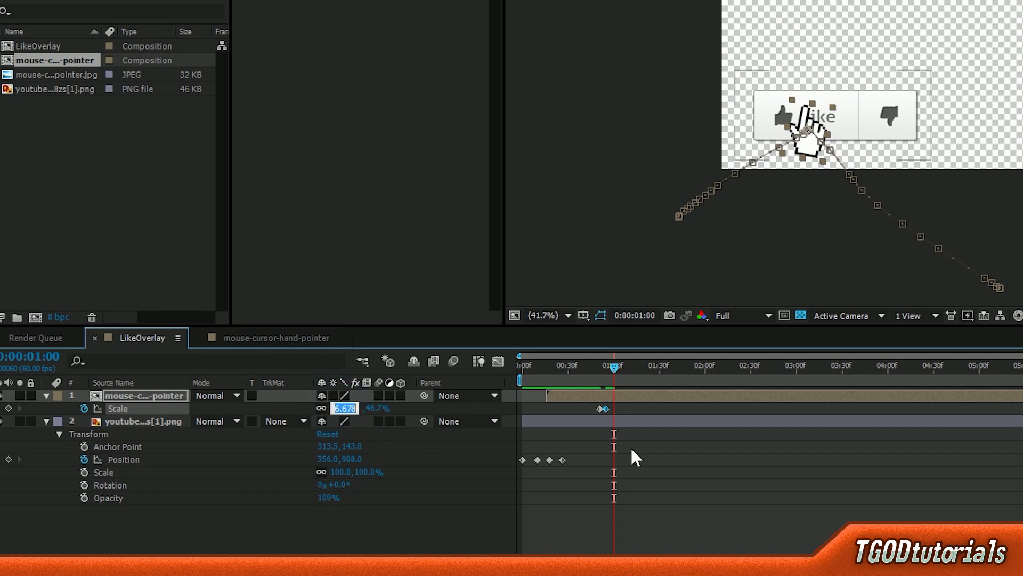
text(55)
key(Return)
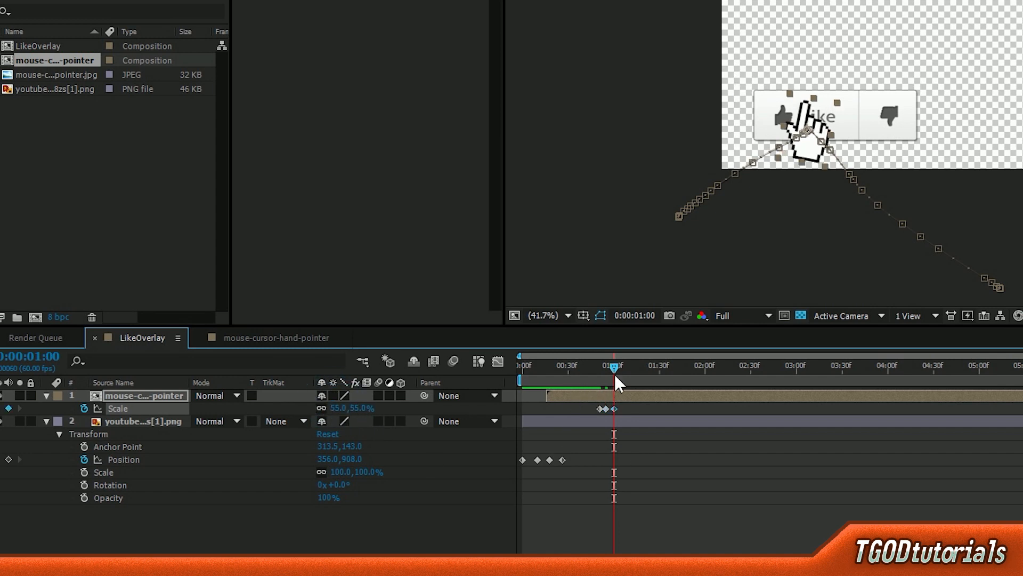
Step: Go to 0:00:00:57 and turn the hand into a 3D layer
drag(611, 368, 610, 409)
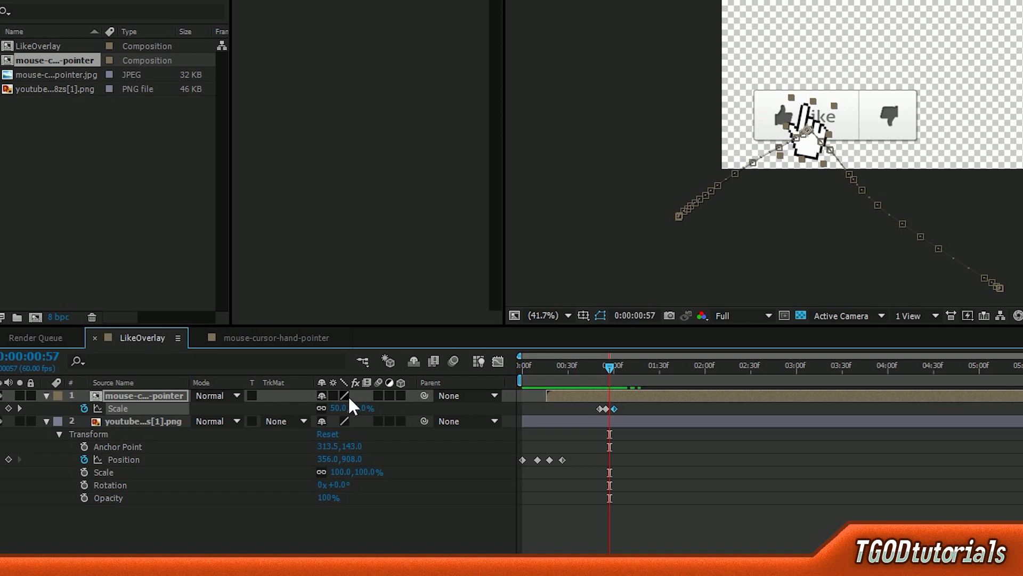
click(397, 395)
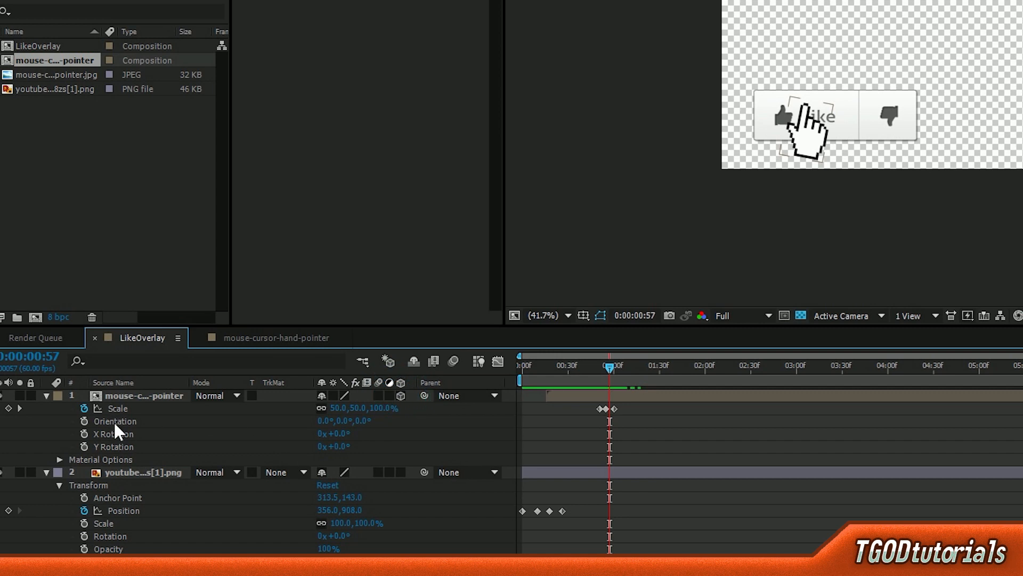
click(401, 395)
click(401, 395)
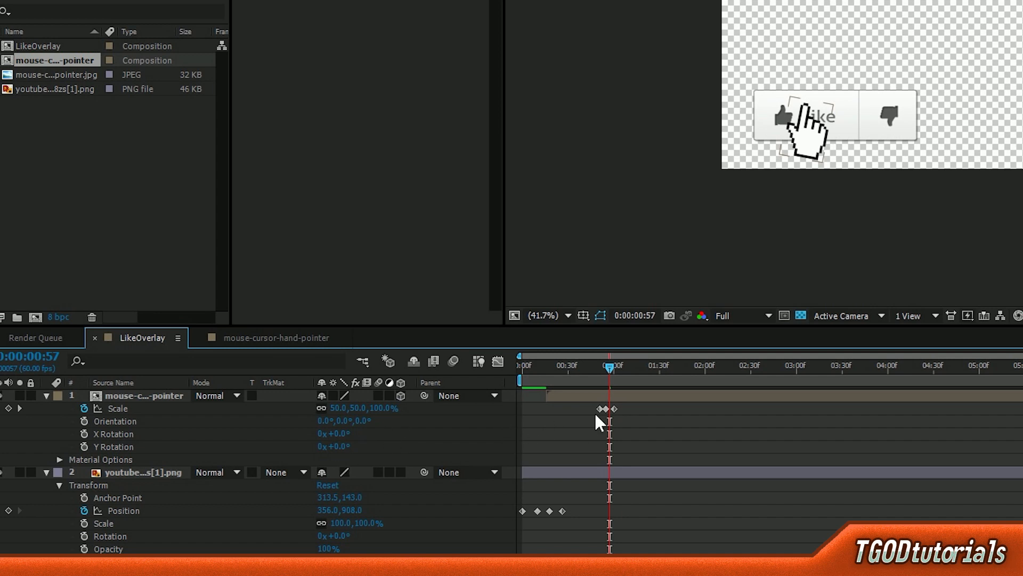
Step: Keyframe the hand layer's X Rotation at 0° at 0:00:00:51 and at -22° at 0:00:00:55
click(601, 366)
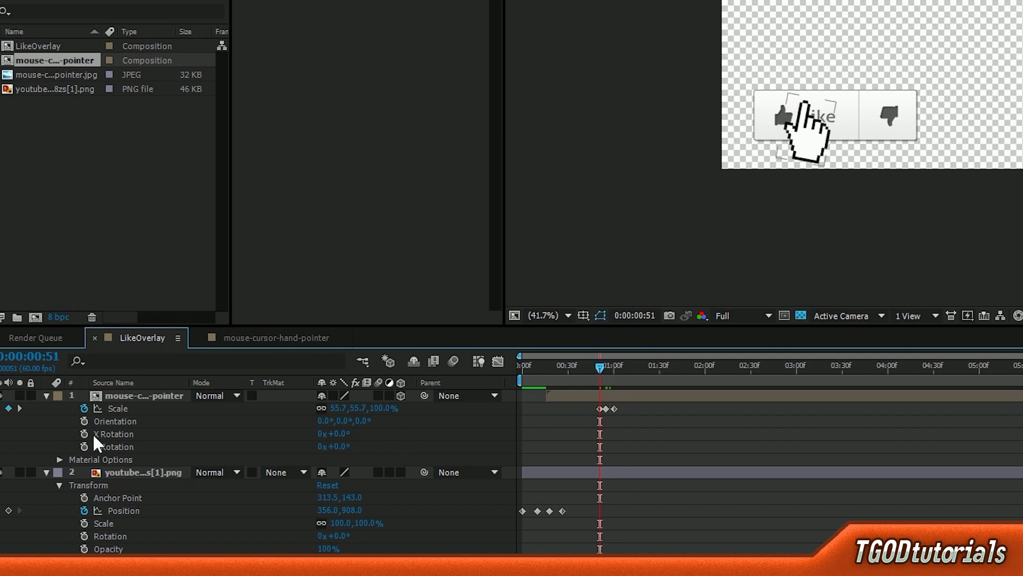
drag(336, 434, 331, 440)
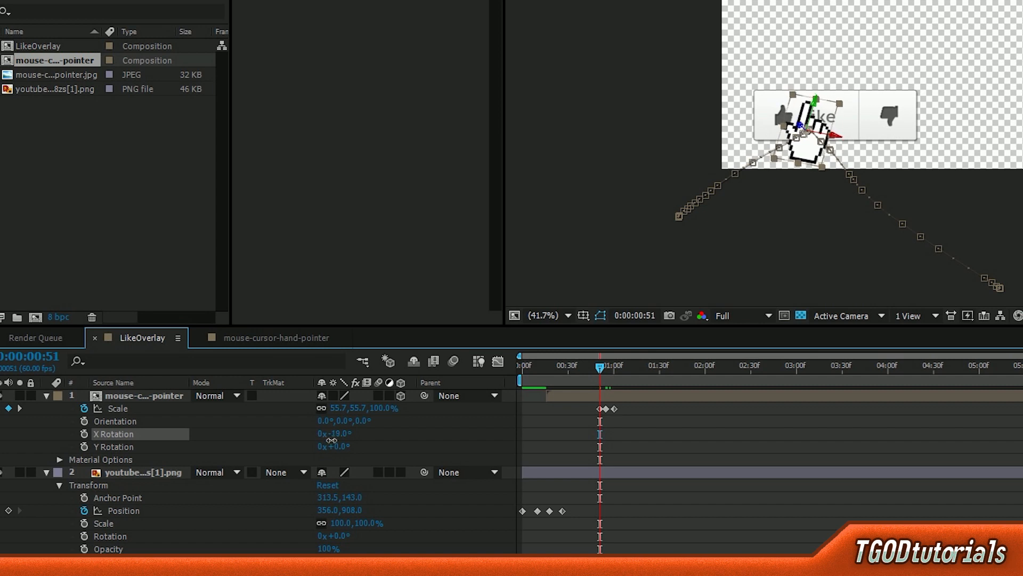
key(ctrl+z)
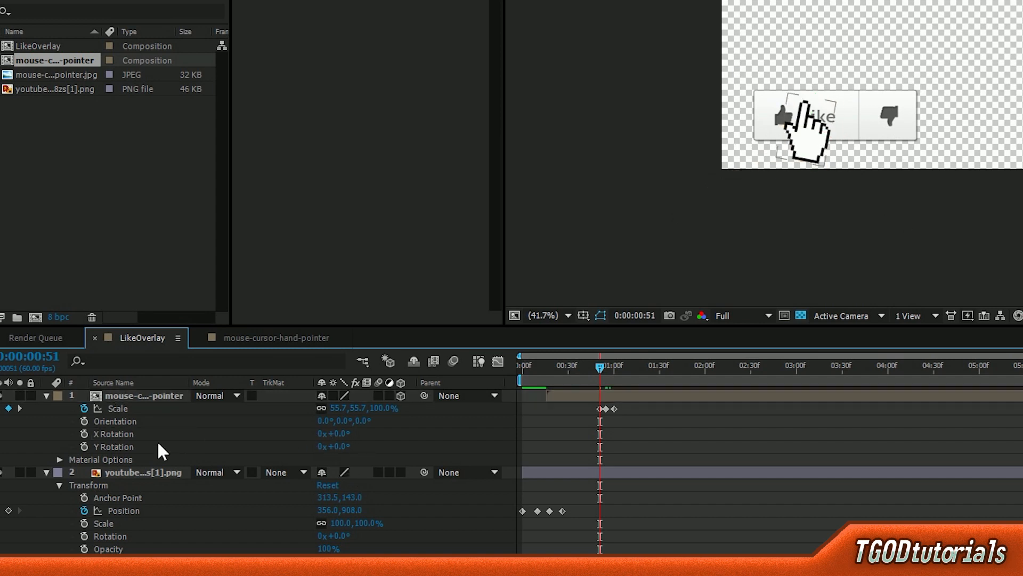
click(84, 434)
drag(597, 371, 605, 371)
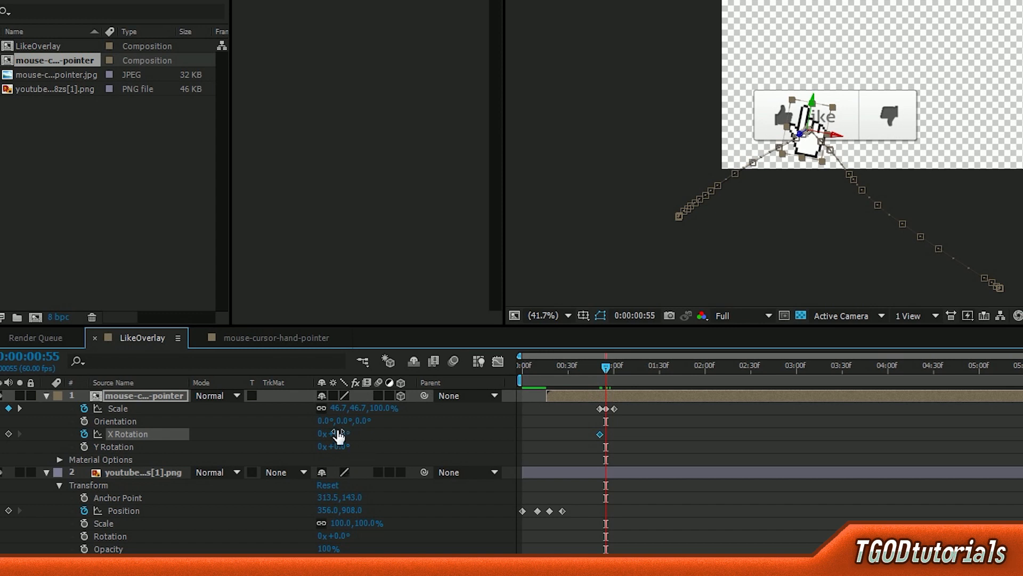
drag(337, 436, 336, 445)
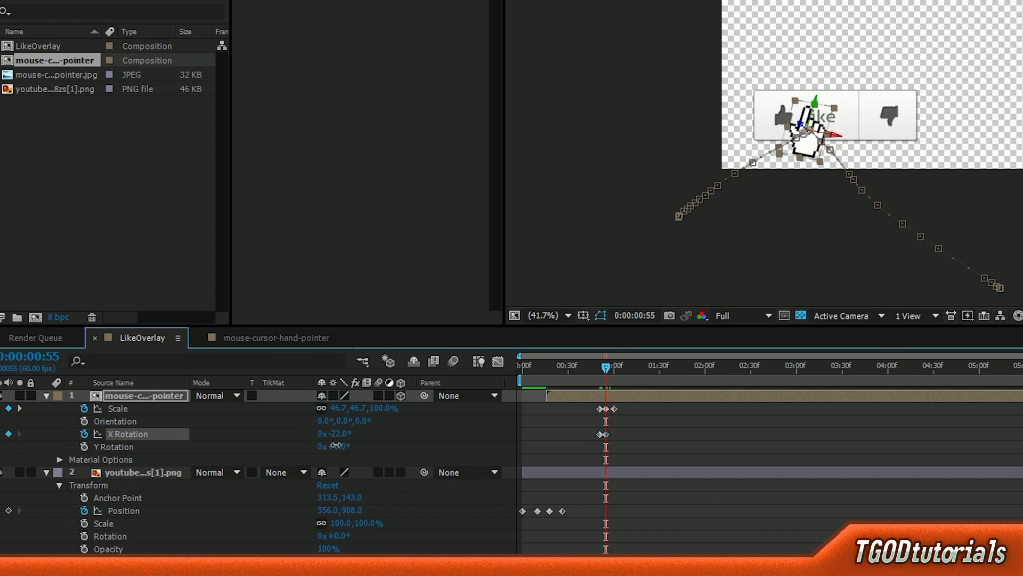
Step: Keyframe the hand layer's X Rotation at 0° at 0:00:01:00 to end the tilt
drag(603, 376, 613, 376)
click(338, 433)
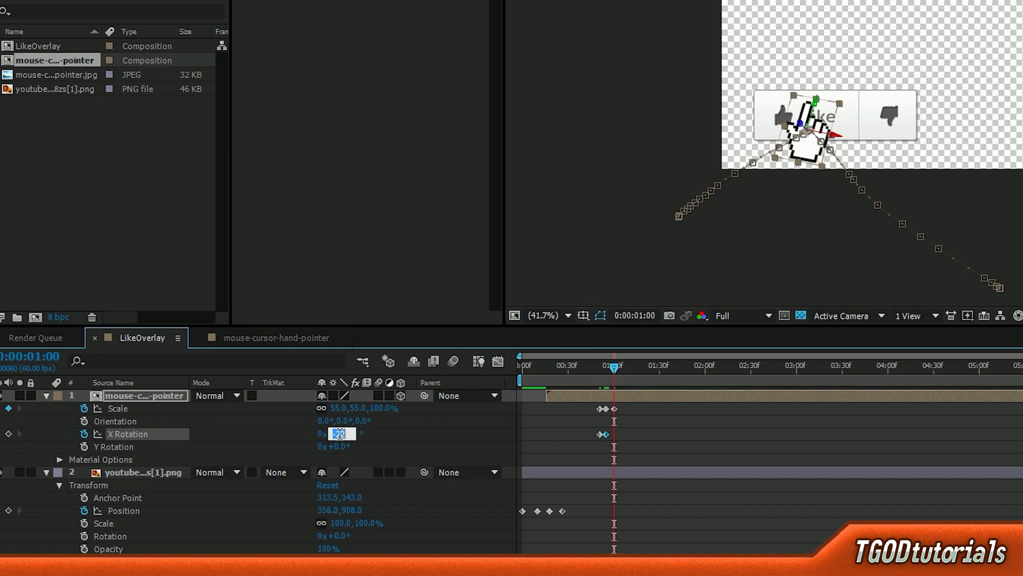
text(0)
key(Return)
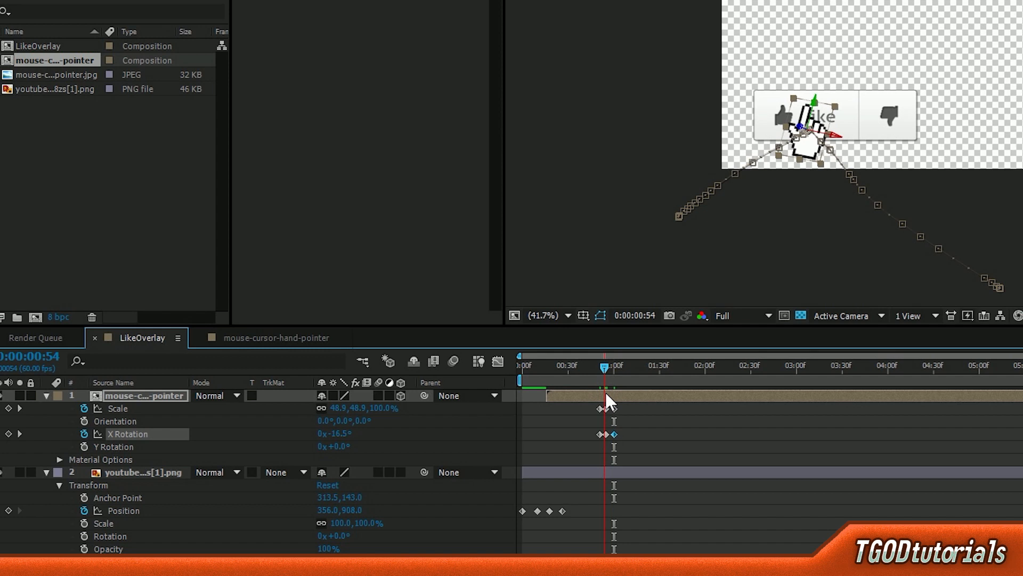
Step: Keyframe the like button layer's scale at 100% at 0:00:00:51 and at 87% at 0:00:00:55
key(j)
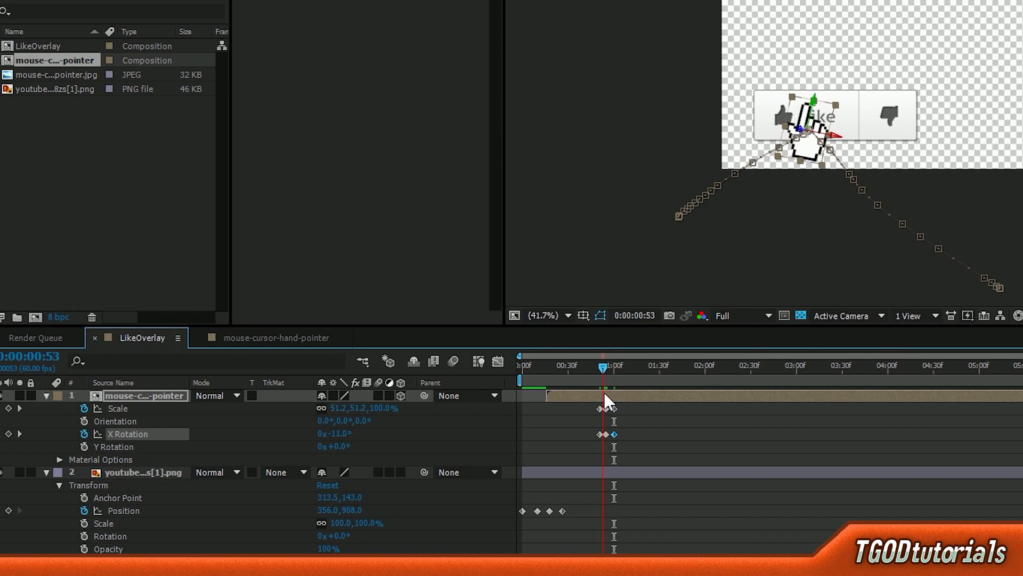
click(625, 473)
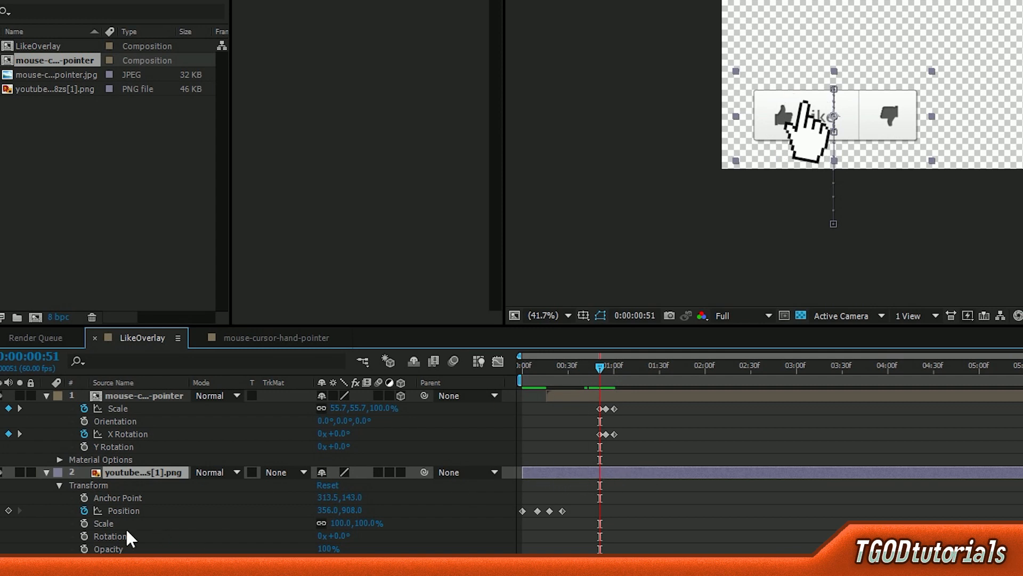
click(84, 523)
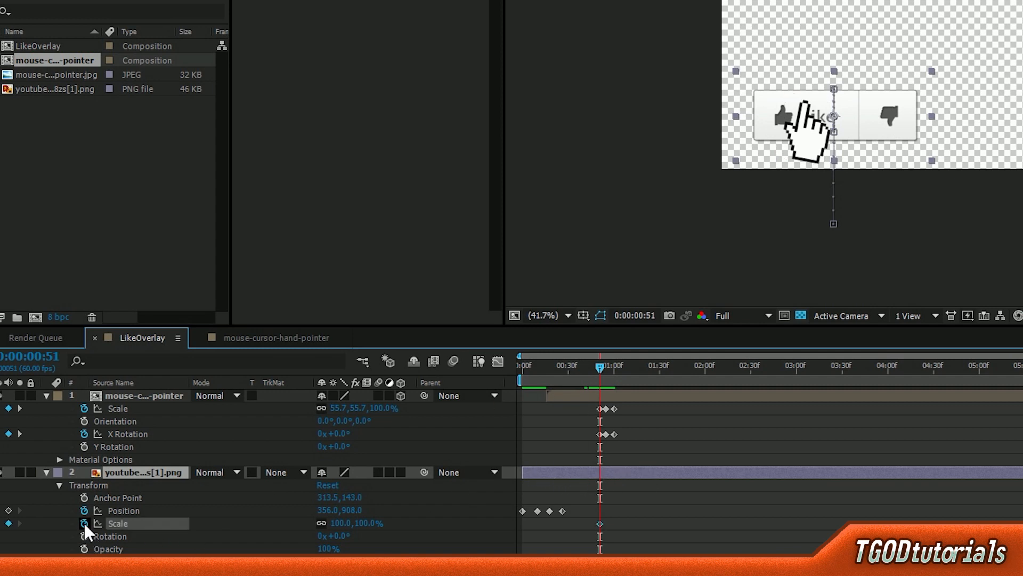
click(605, 371)
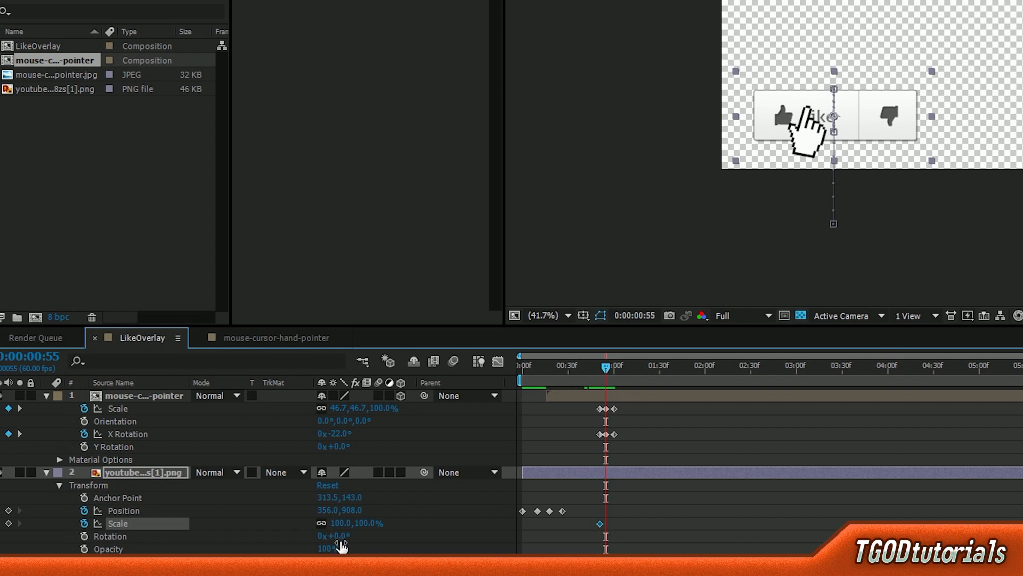
drag(338, 521, 339, 523)
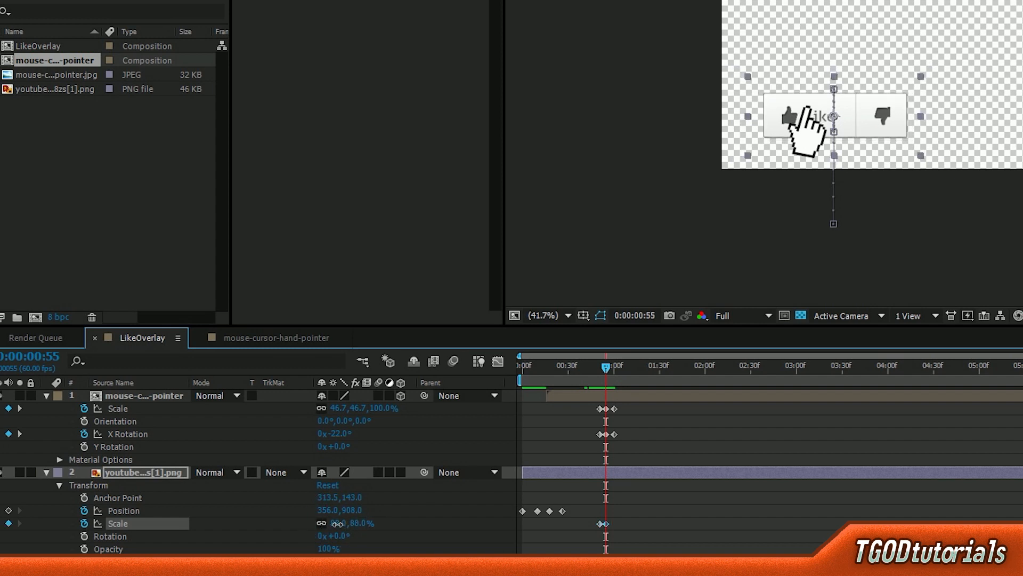
Step: Keyframe the button layer's scale at 100% at 0:00:01:00 and preview the click animation
key(Page_Down)
key(Page_Down)
key(Page_Down)
key(Page_Down)
key(Page_Down)
click(339, 524)
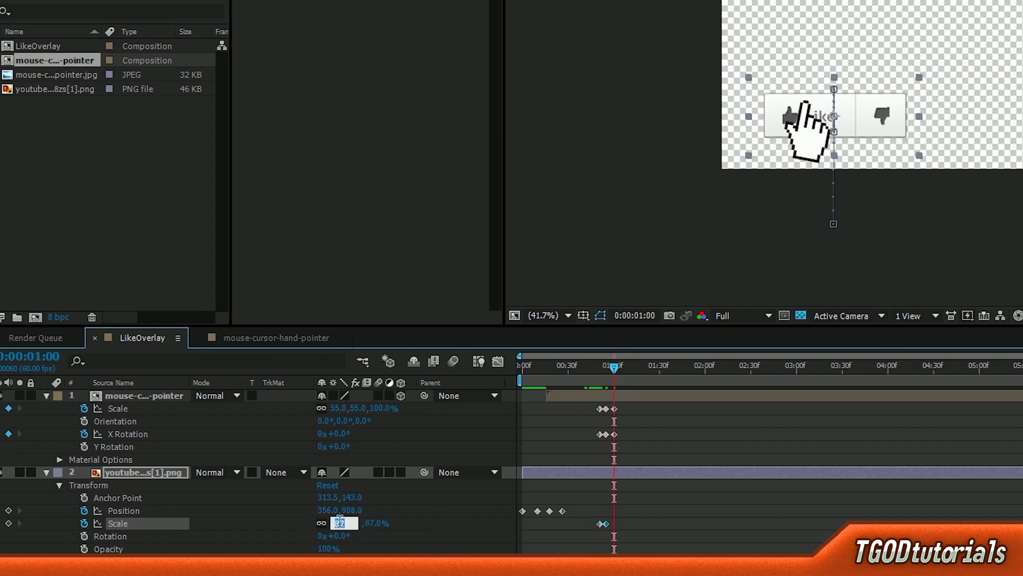
key(Return)
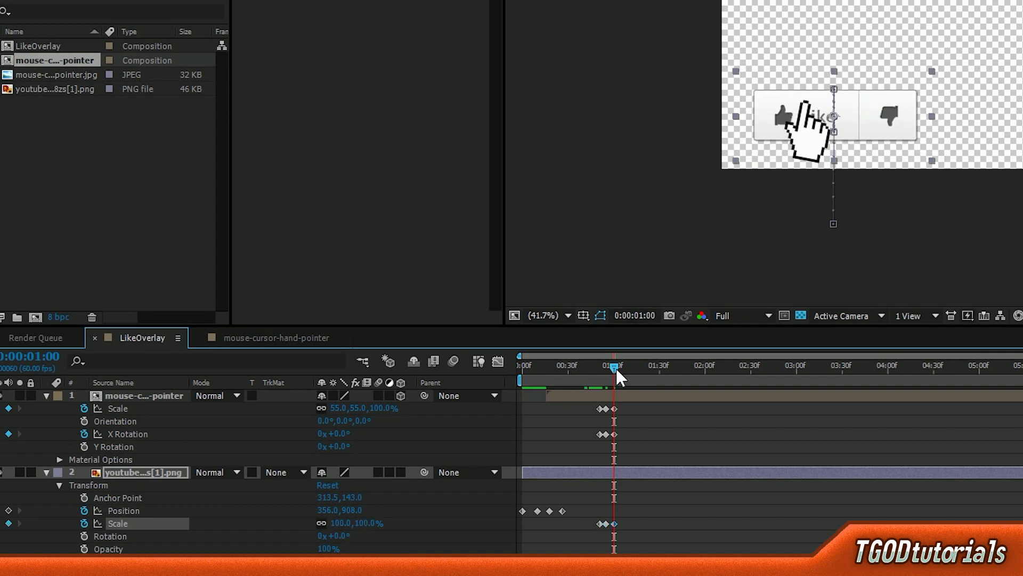
drag(606, 369, 548, 390)
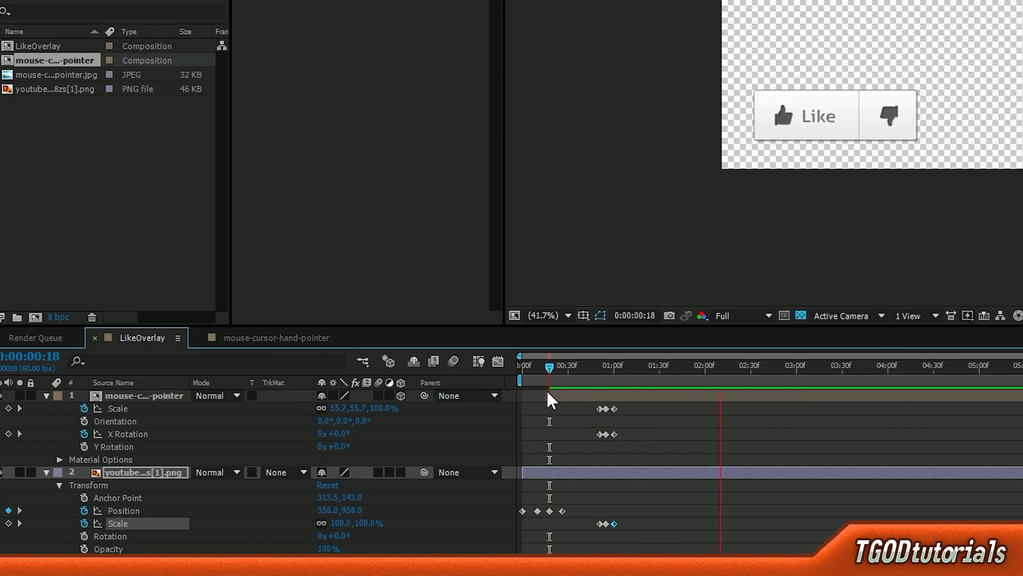
key(space)
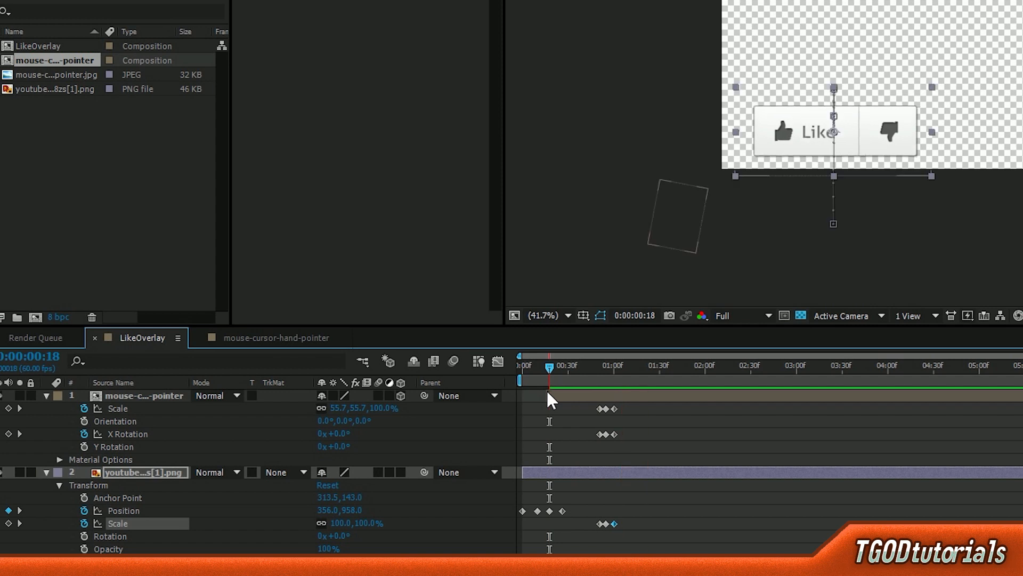
Step: Split the like button layer at 0:00:00:55, the frame where the hand presses it
click(613, 367)
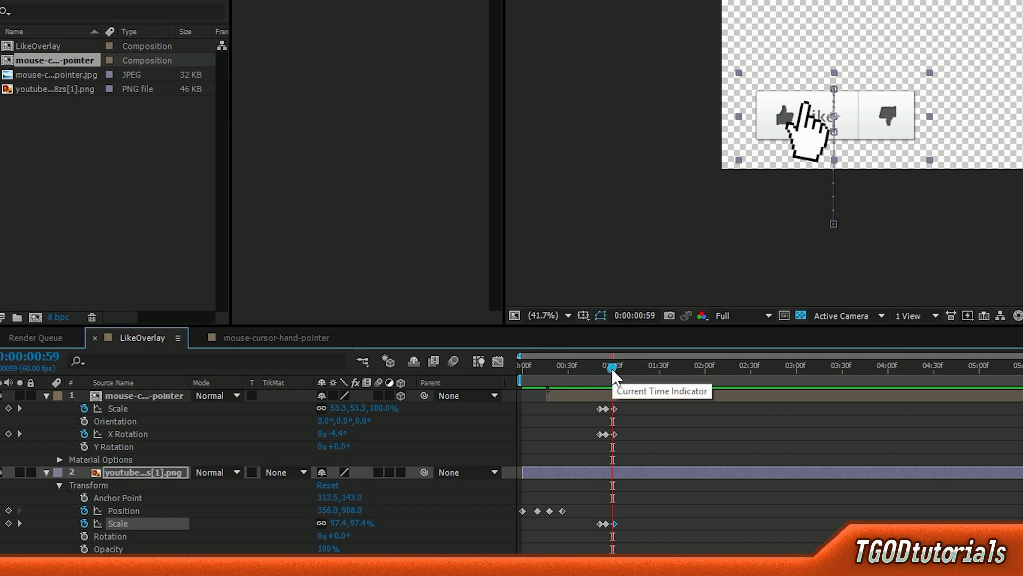
drag(612, 367, 604, 378)
click(625, 473)
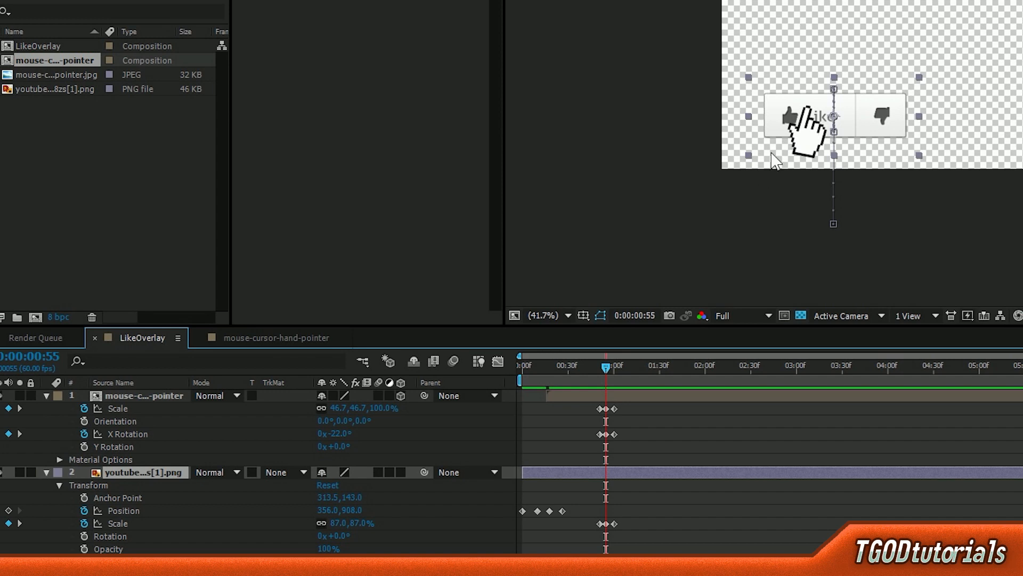
drag(614, 365, 608, 388)
key(ctrl+shift+d)
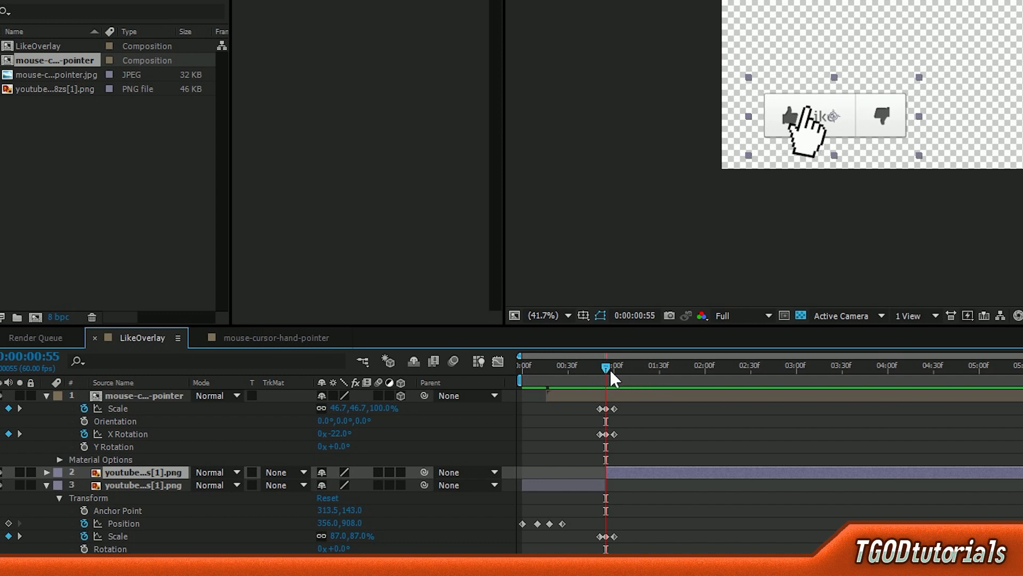
Step: Apply the Change Color effect to the button layer that starts at 0:00:00:55, sampling the dislike icon's dark gray as Color To Change
drag(609, 368, 611, 375)
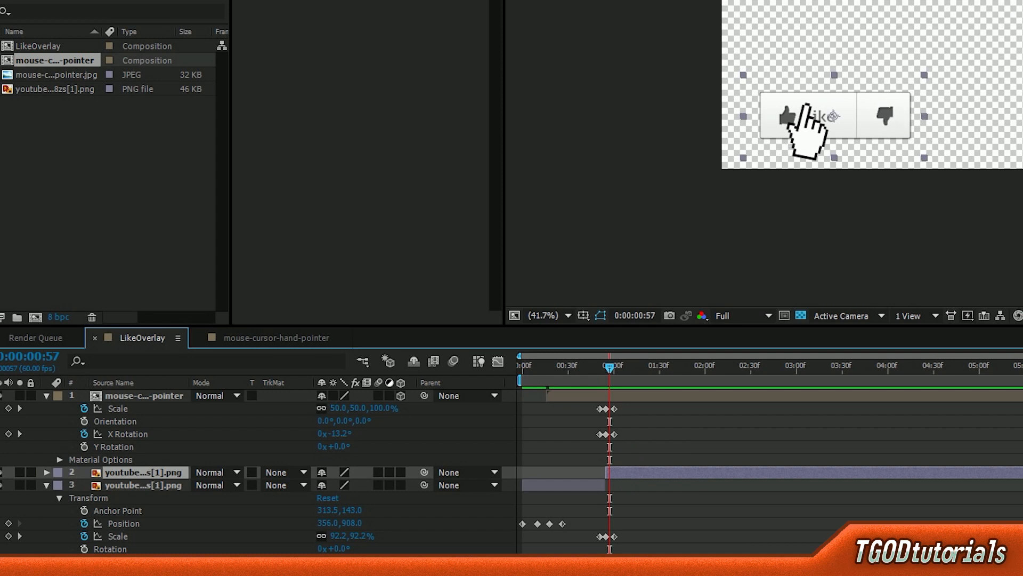
key(ctrl+5)
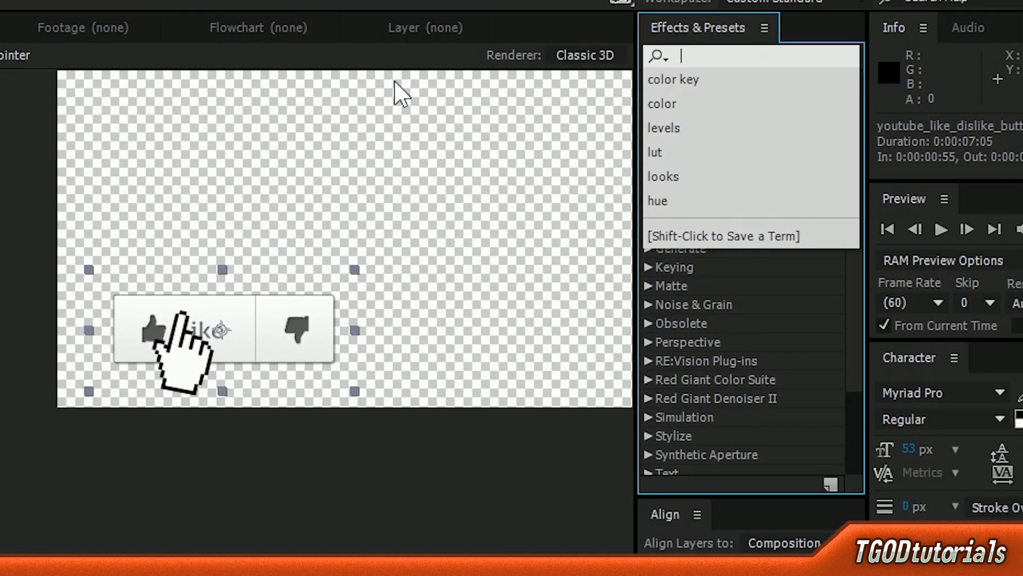
text(change)
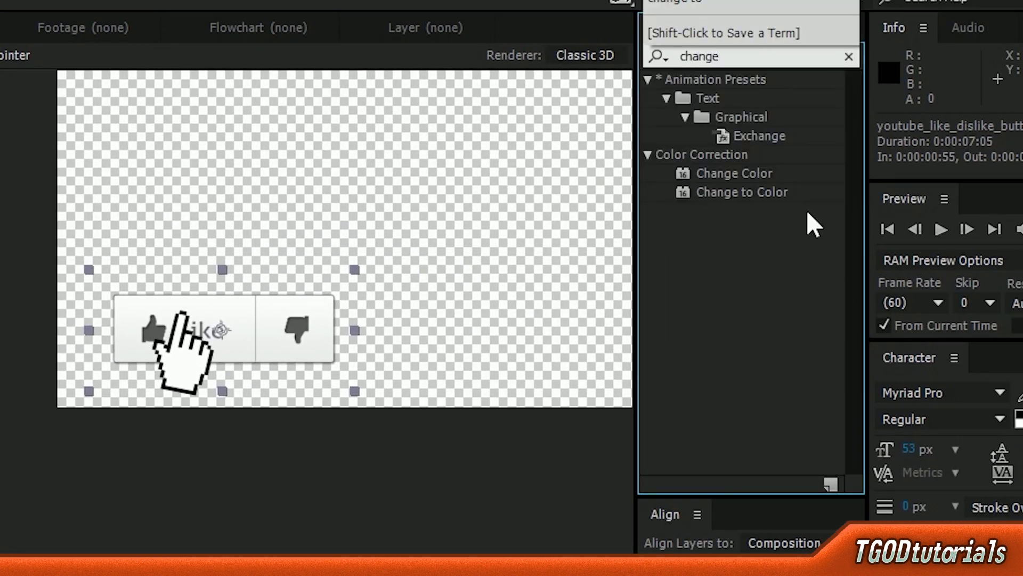
drag(734, 171, 488, 442)
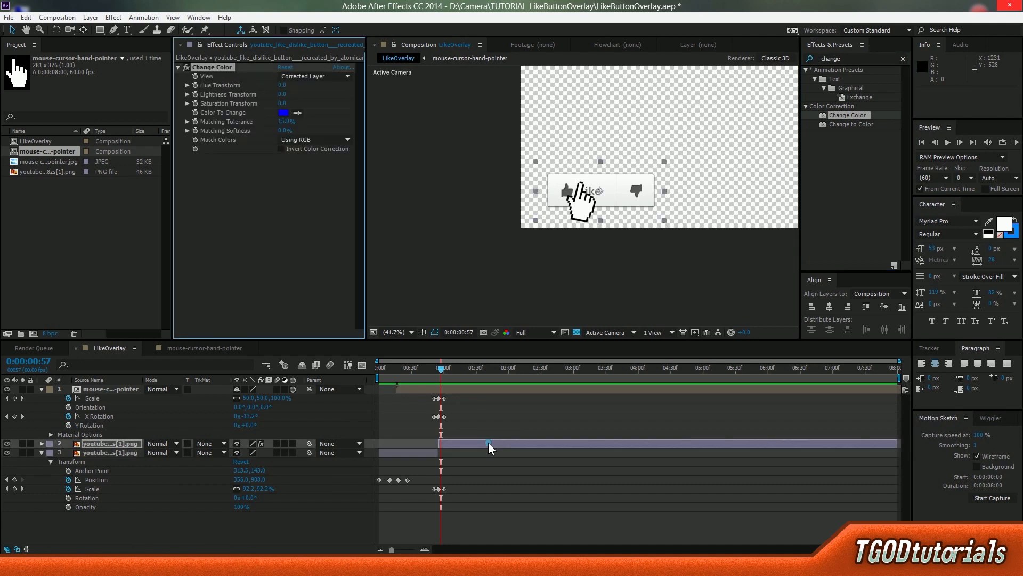
click(296, 113)
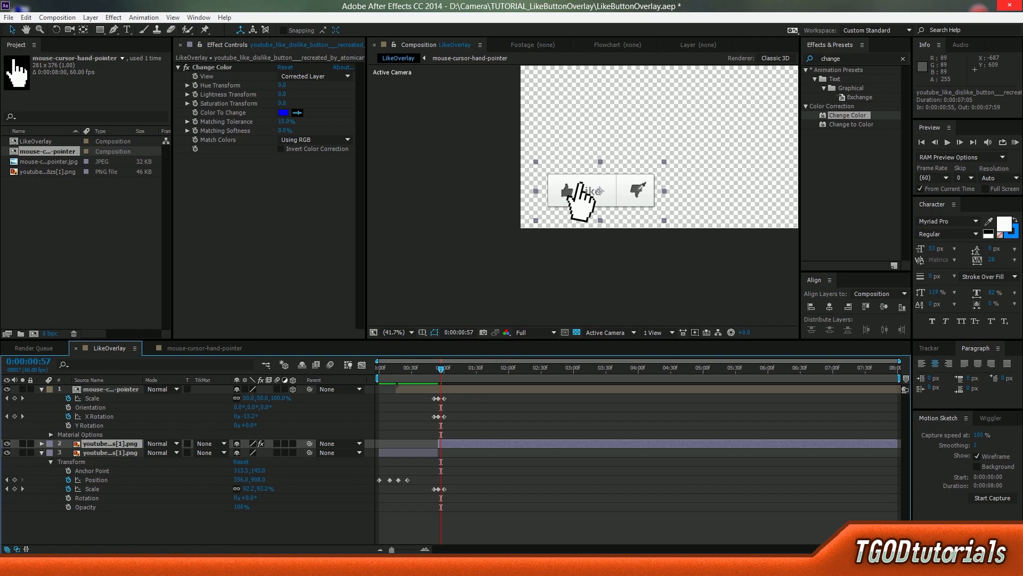
click(634, 194)
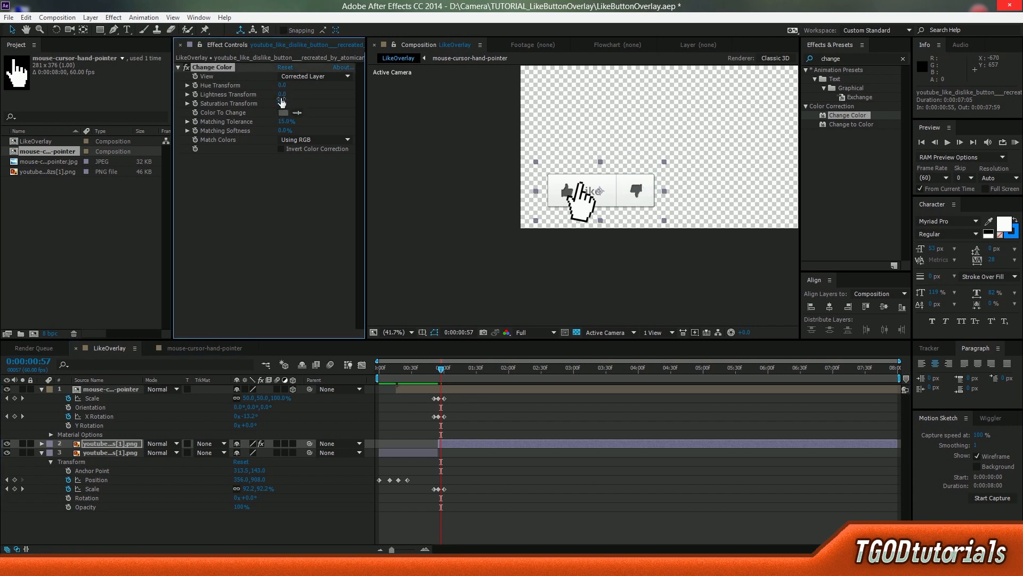
Step: Turn the button's icons and text green with Hue Transform 124, Lightness Transform -4 and Saturation Transform 100
drag(282, 98, 394, 118)
drag(283, 95, 275, 95)
drag(282, 85, 361, 103)
mouse_move(282, 93)
mouse_down()
mouse_move(276, 106)
mouse_move(294, 94)
mouse_up()
Step: Duplicate the green button layer and draw a rectangular mask around the Like half on the upper copy
key(ctrl+d)
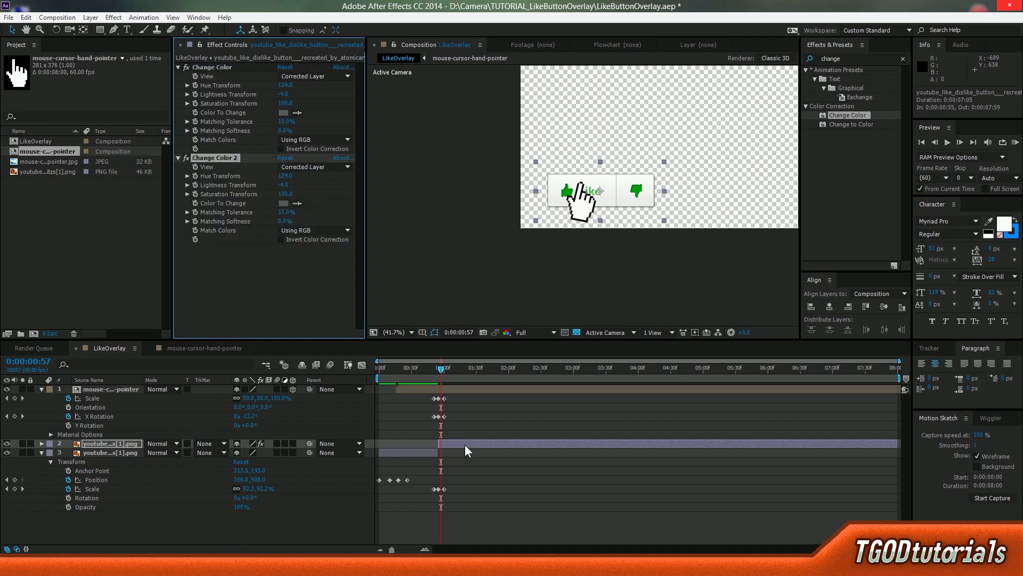
key(ctrl+z)
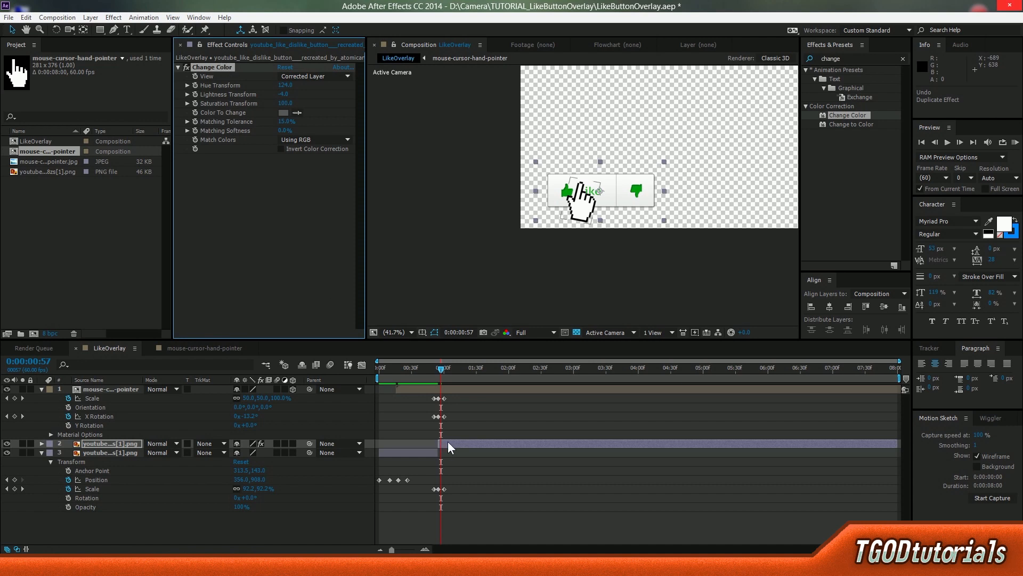
click(446, 443)
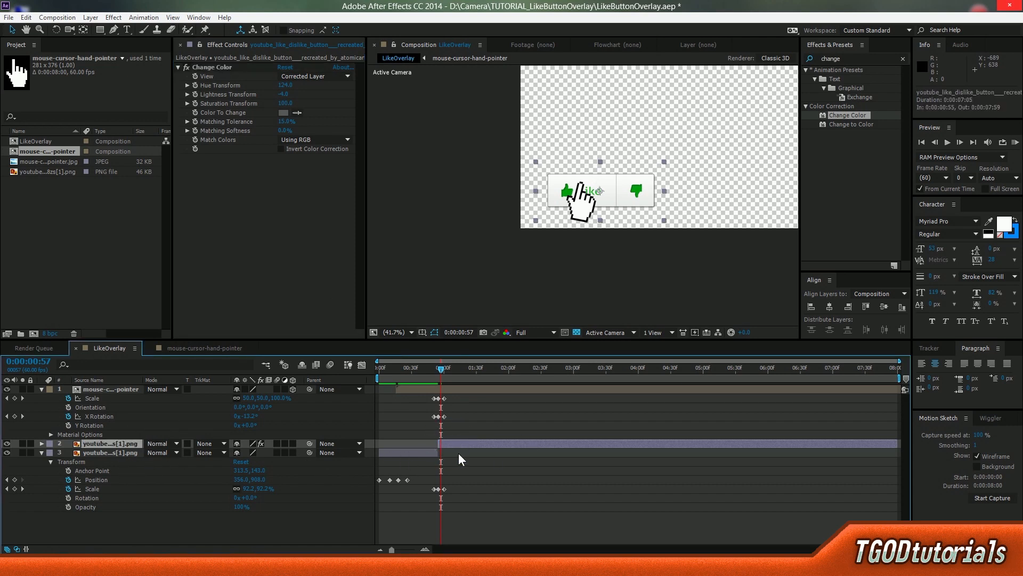
key(ctrl+d)
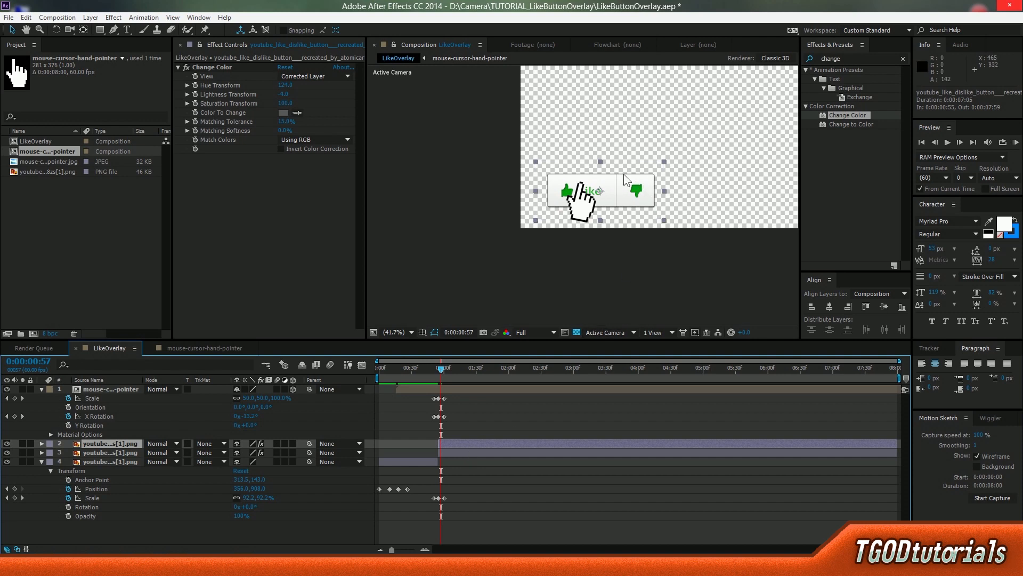
click(100, 29)
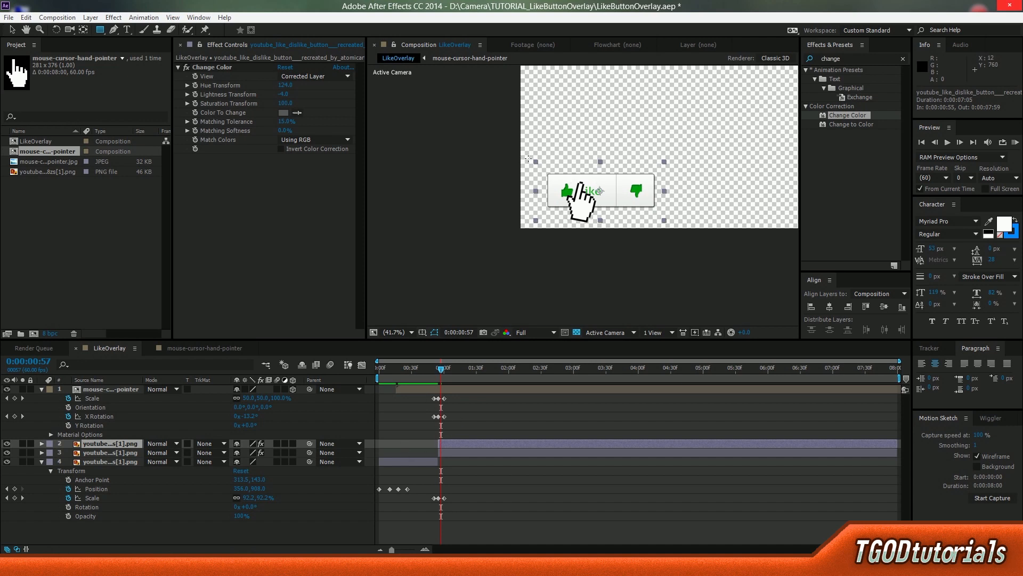
drag(527, 158, 615, 220)
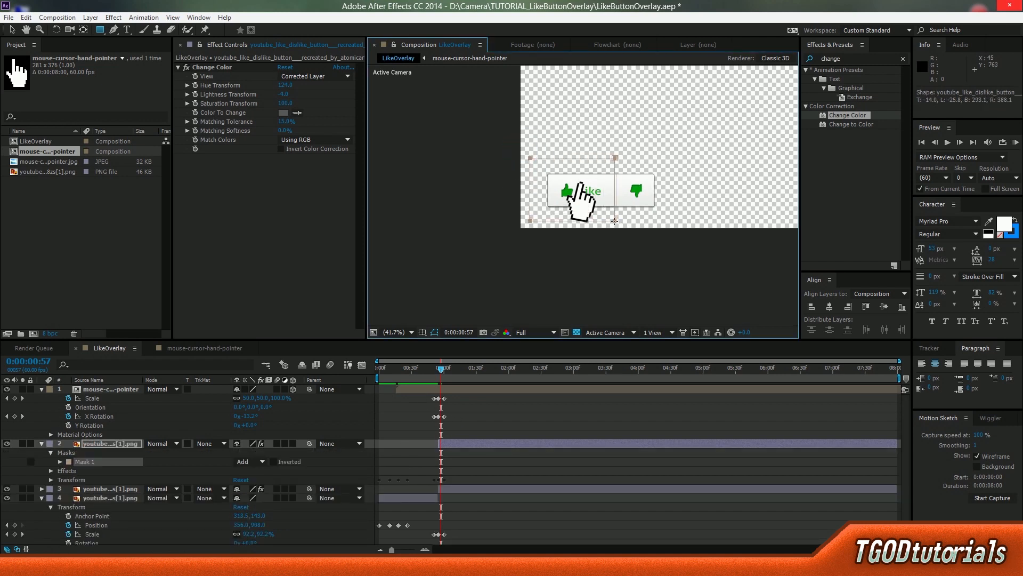
Step: Delete the Change Color effect from the lower, unmasked copy of the button layer and select the masked green copy
click(462, 446)
click(478, 488)
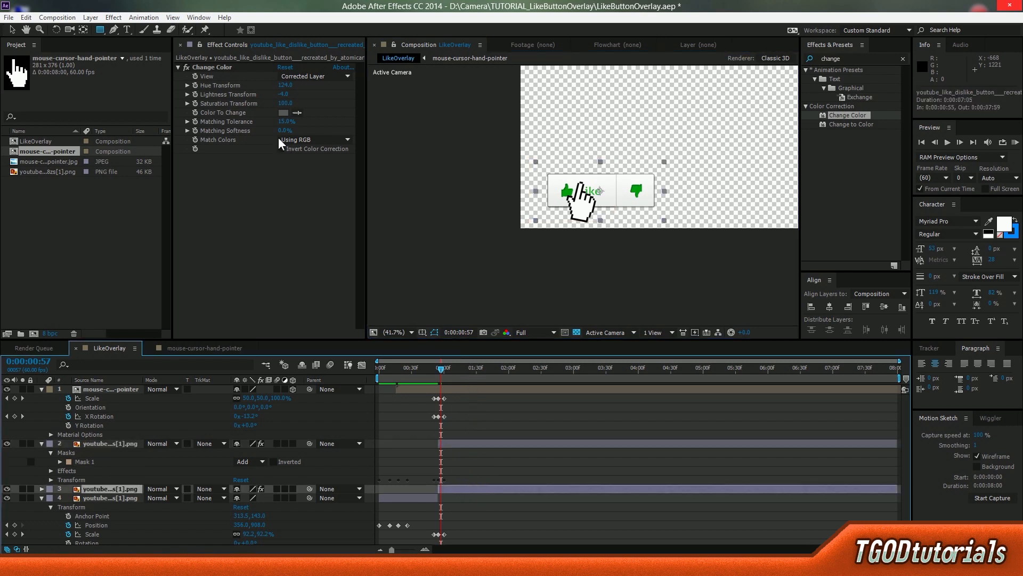
click(223, 75)
key(Delete)
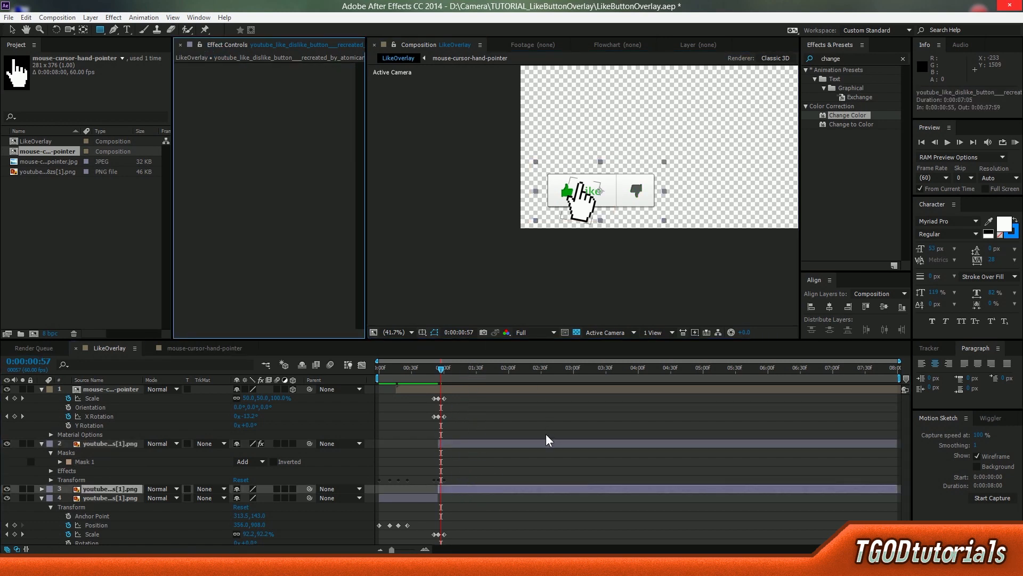
click(530, 475)
click(480, 446)
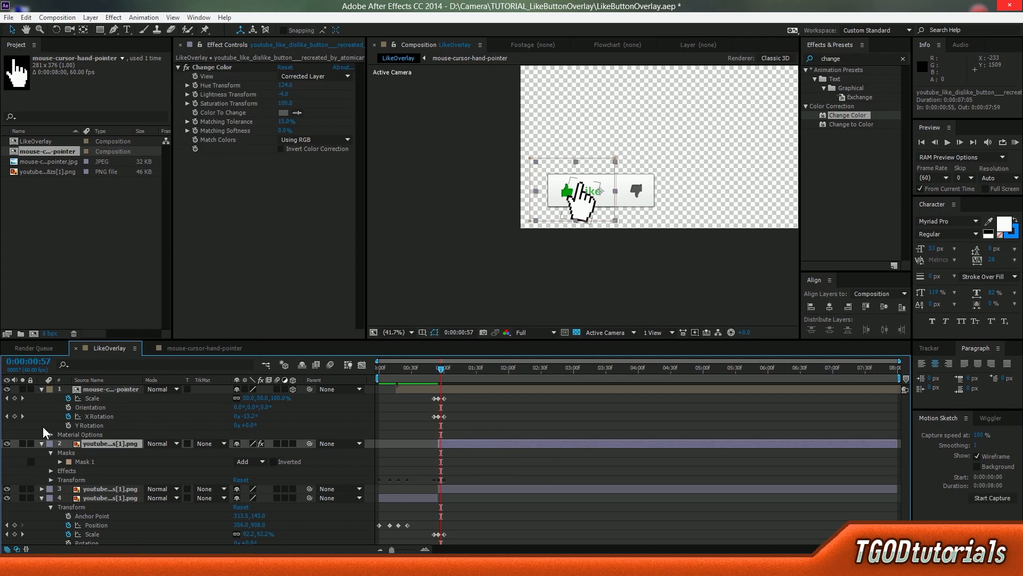
Step: Toggle the visibility of the masked green copy and the unmasked button copy to compare their effect on the button
click(8, 444)
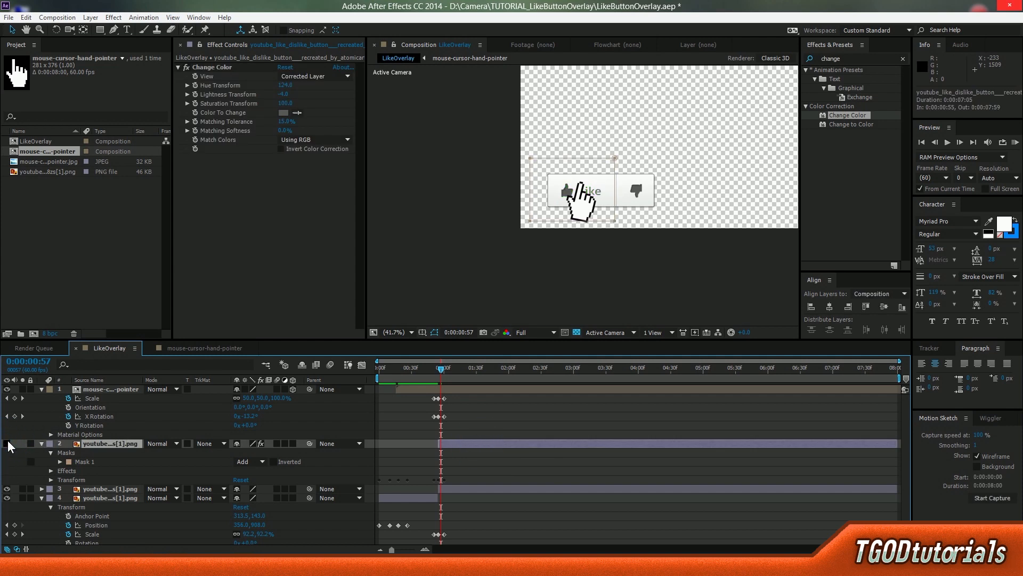
click(8, 444)
click(7, 442)
click(7, 443)
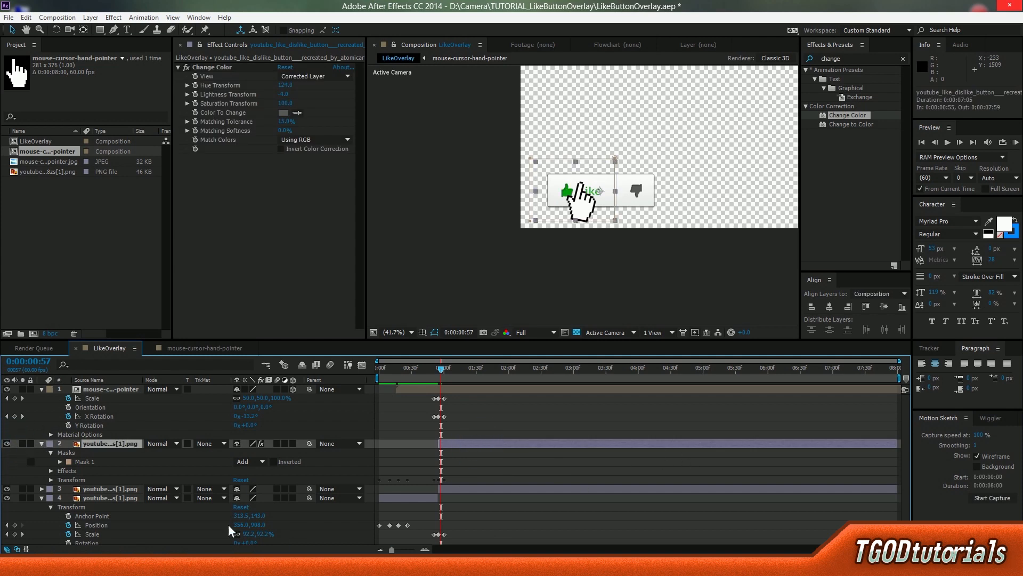
click(7, 489)
click(7, 489)
click(474, 463)
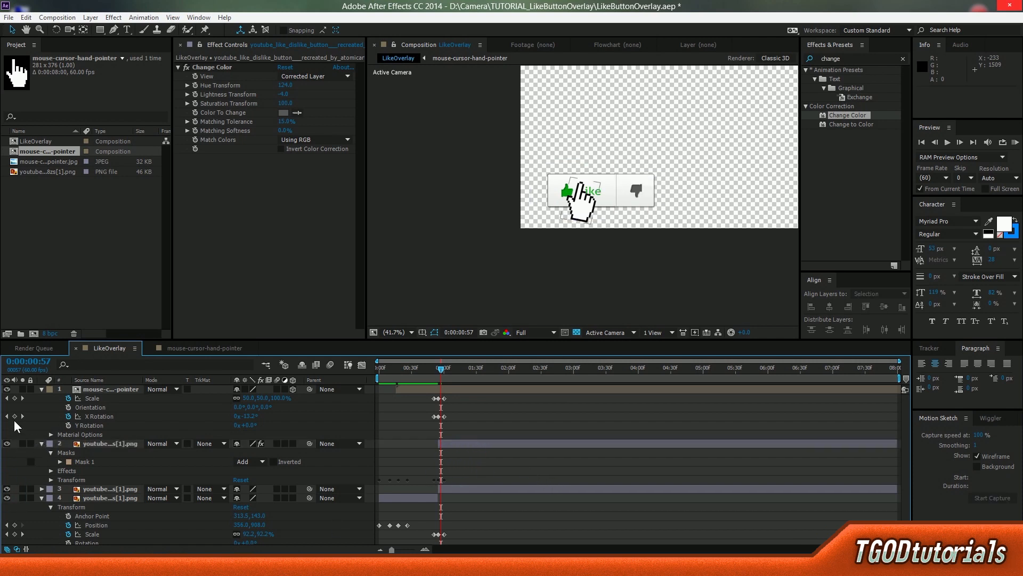
Step: Collapse the properties of all expanded layers and move the current time to 0:00:02:57
click(42, 444)
click(41, 459)
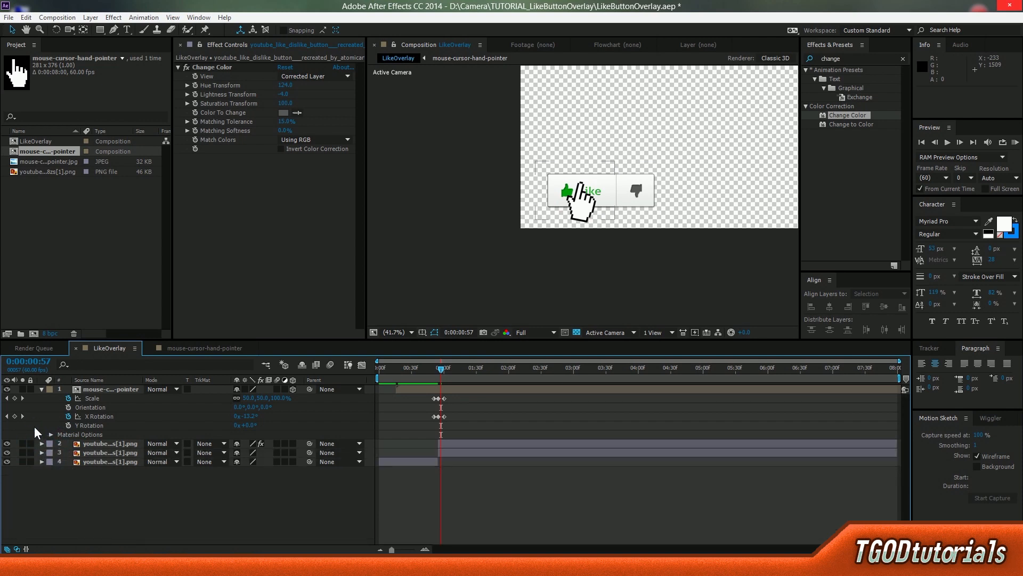
click(40, 390)
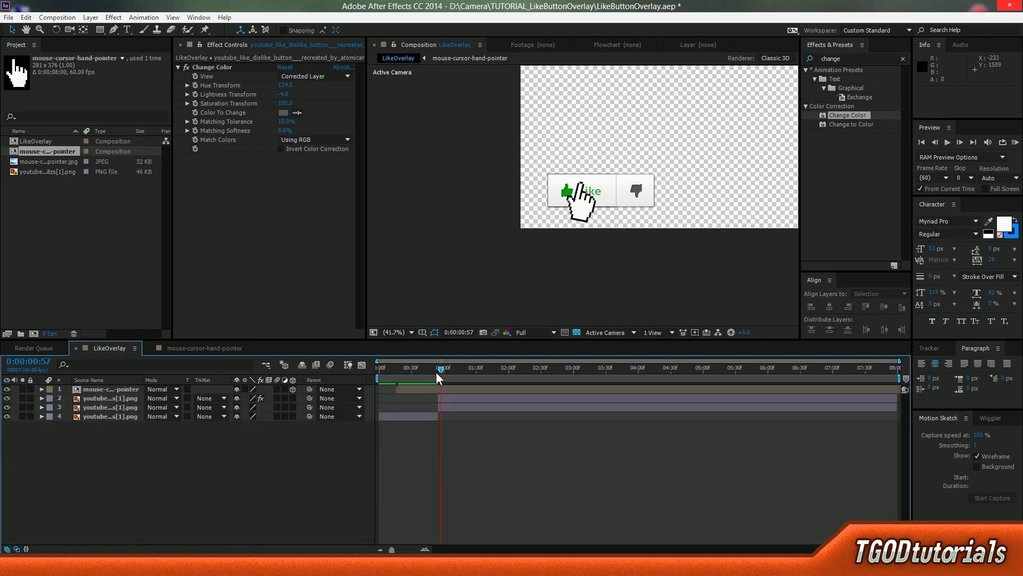
drag(441, 368, 573, 373)
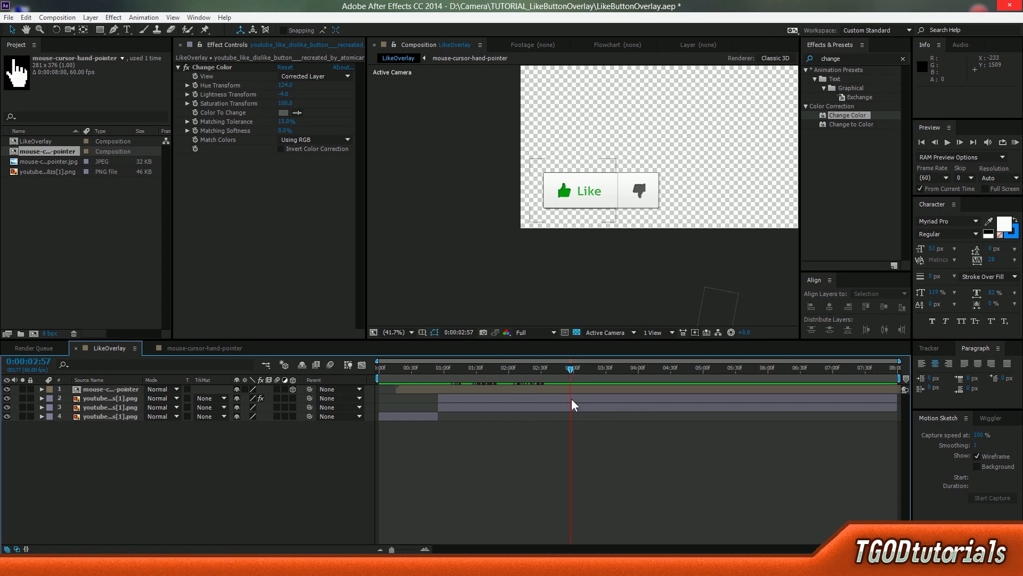
Step: Pre-compose the masked green copy and the unmasked copy beneath it as LikeButton_After, moving all attributes into the new composition
click(572, 399)
shift+click(571, 406)
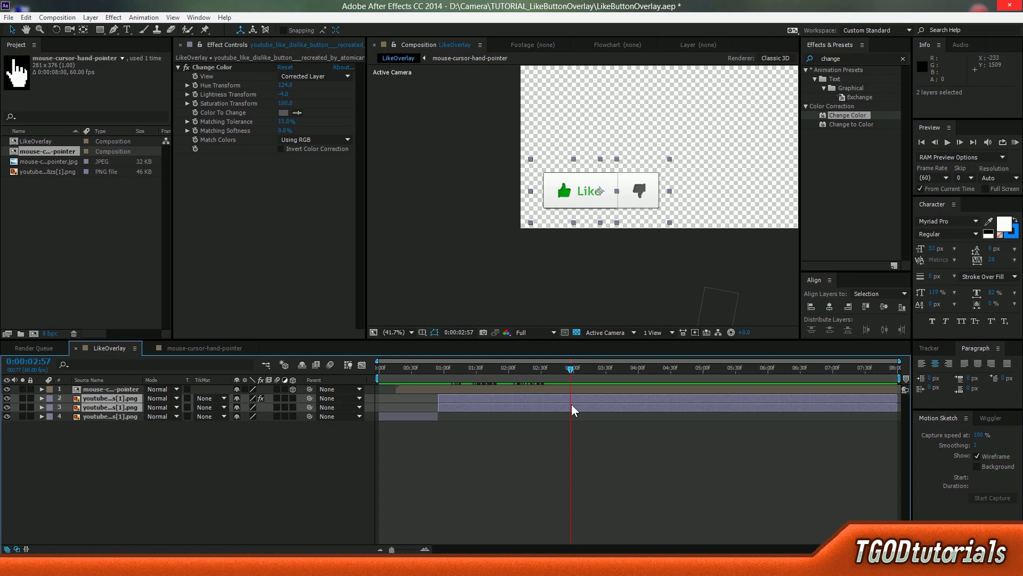
click(558, 422)
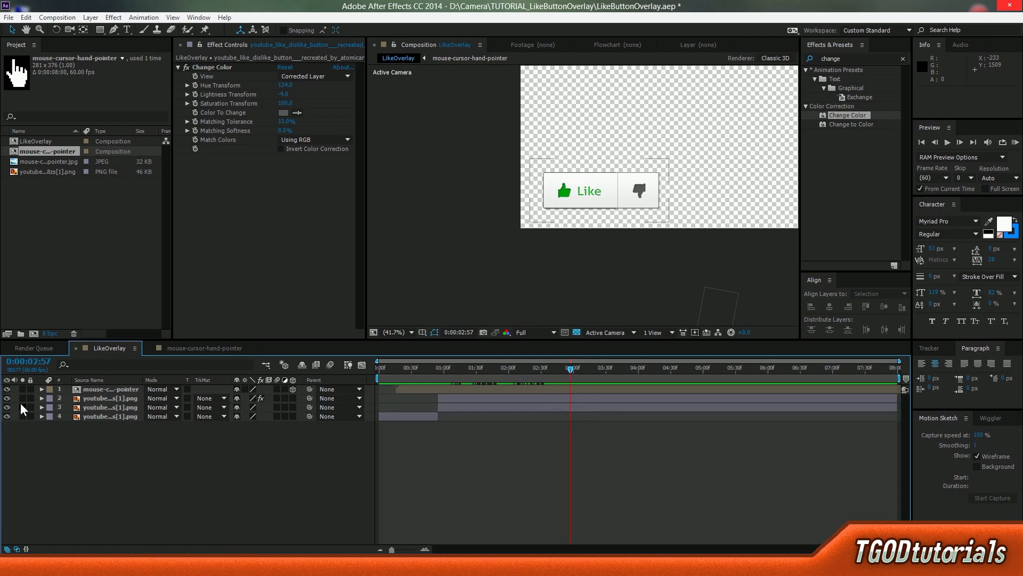
click(110, 407)
shift+click(111, 399)
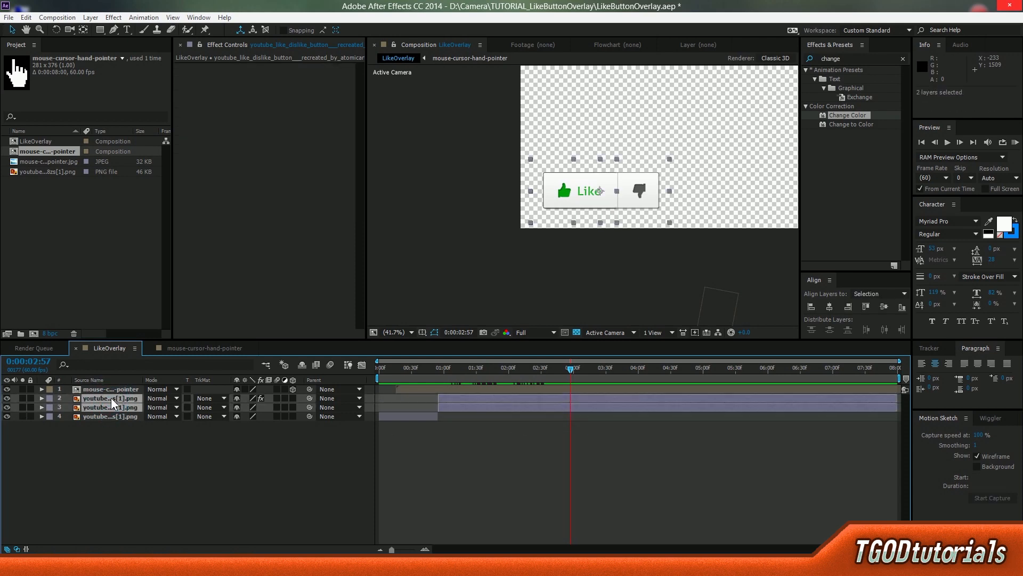
right_click(115, 402)
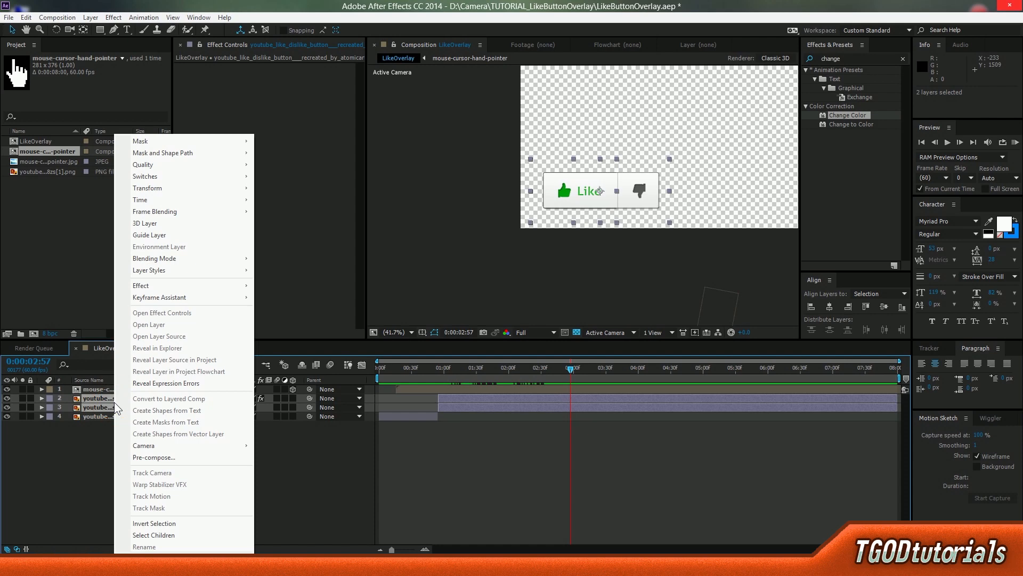
click(154, 457)
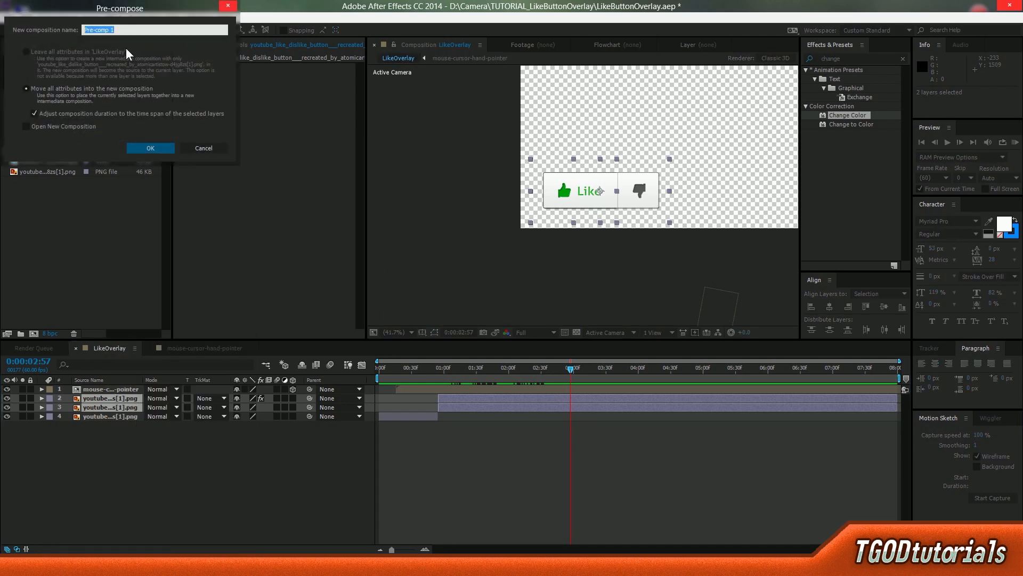
text(LikeButton_After)
key(Return)
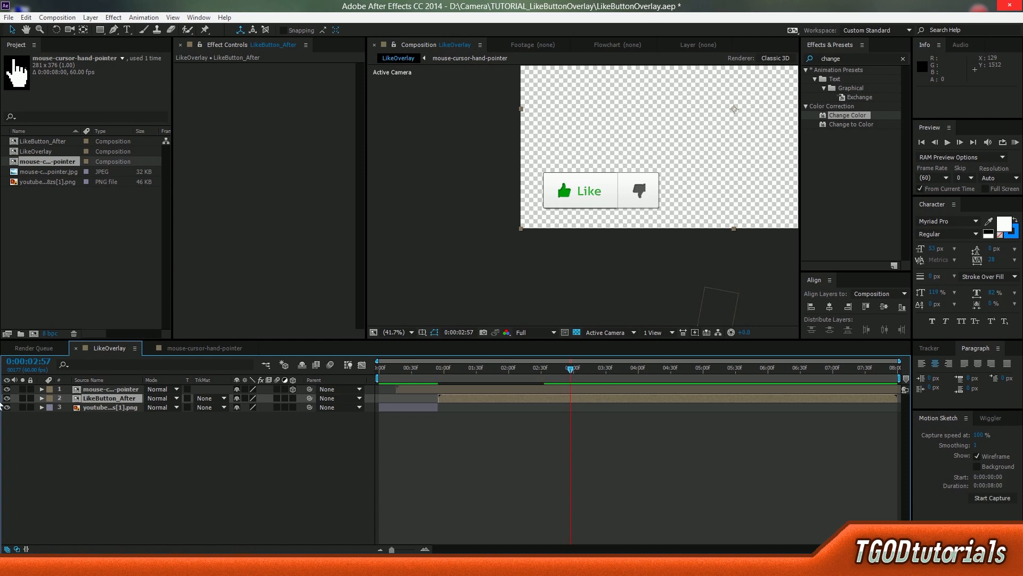
Step: Check the LikeButton_After layer by toggling its visibility and viewing its contents, and return to the LikeOverlay composition
click(7, 398)
click(7, 399)
double_click(135, 398)
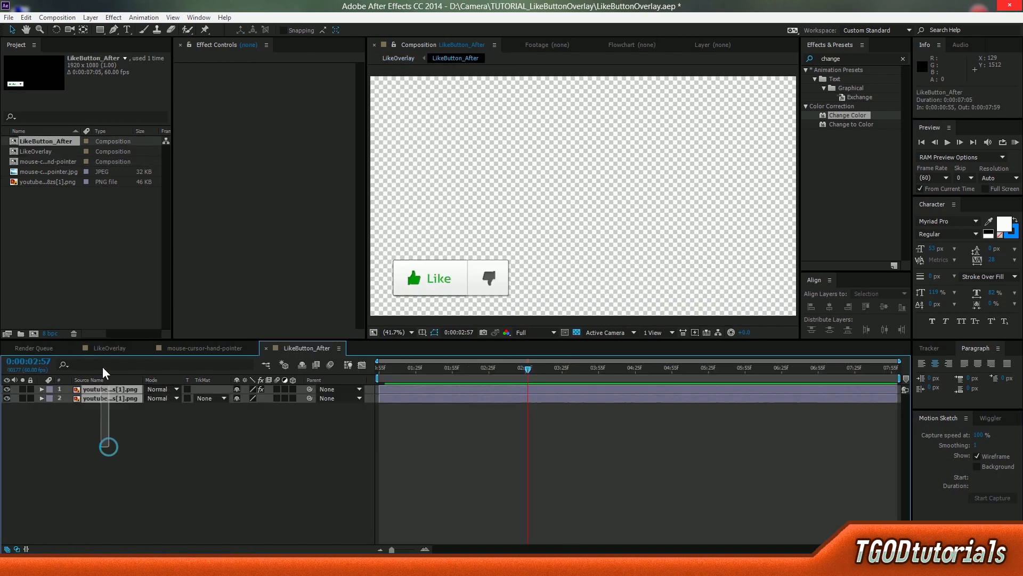
click(98, 348)
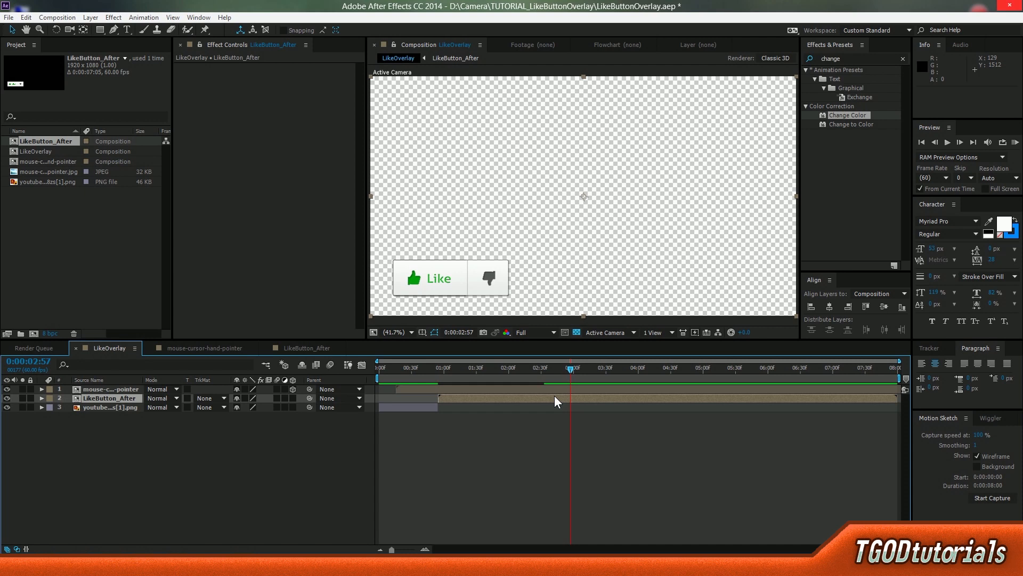
Step: Keyframe LikeButton_After's Position from 0:00:02:57 at five-frame intervals, bouncing the button before it exits below the frame at 960, 854 by 0:00:03:12
key(p)
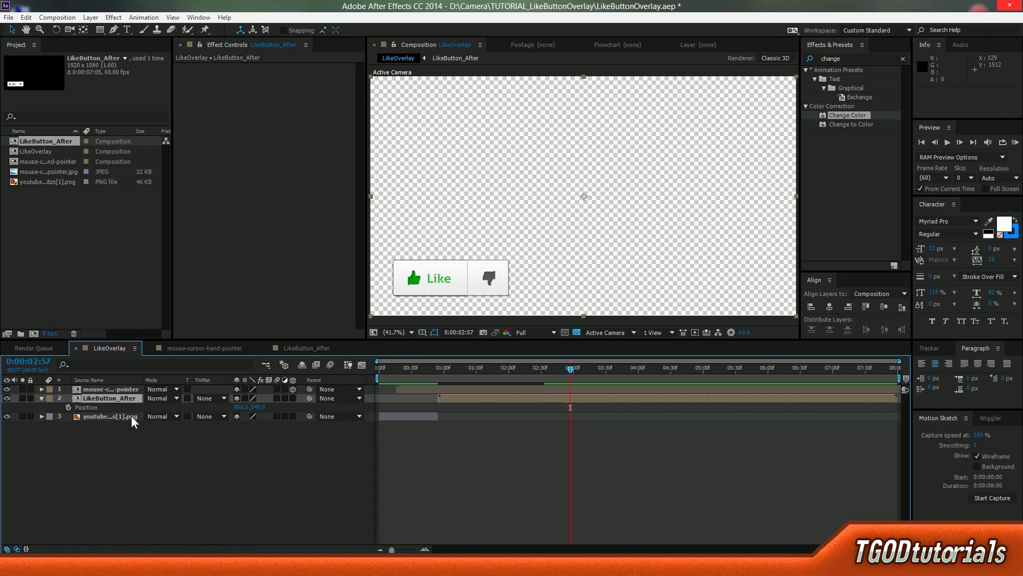
click(68, 407)
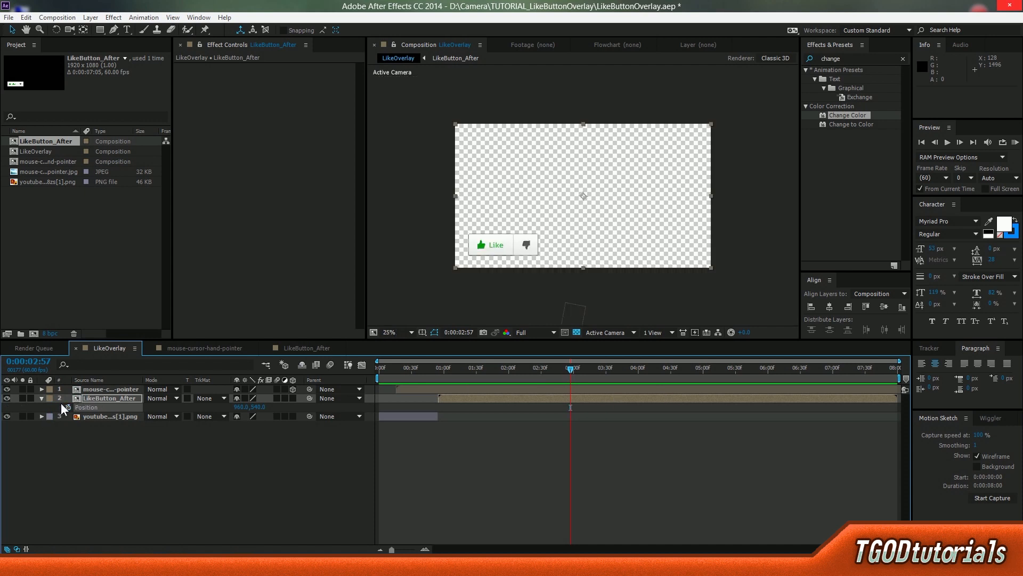
click(67, 407)
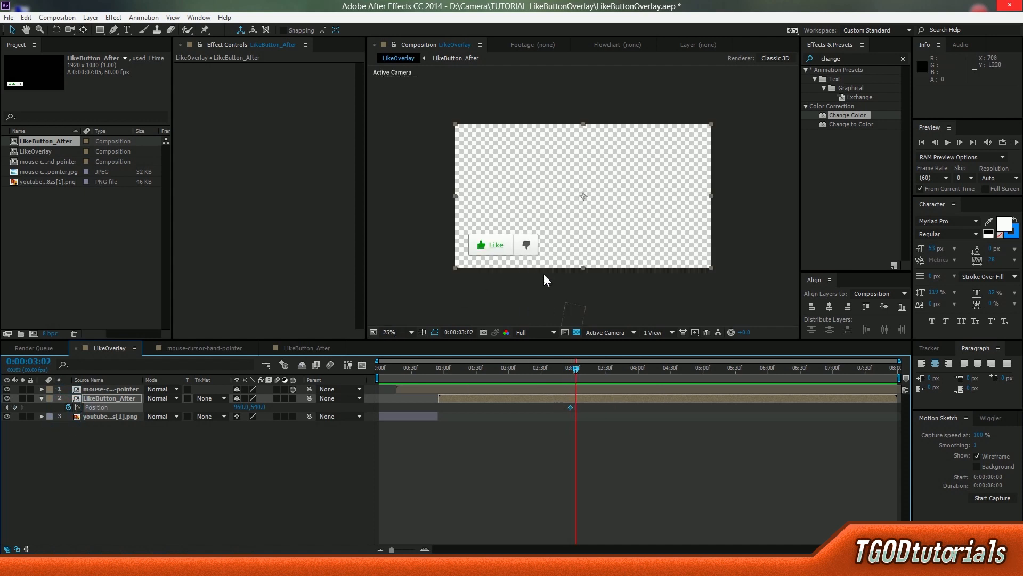
scroll(543, 273, up, 2)
drag(550, 237, 756, 163)
drag(674, 210, 676, 295)
key(Page_Down)
key(Page_Down)
key(Page_Down)
key(Page_Down)
key(Page_Down)
key(Page_Down)
key(Page_Down)
key(Page_Down)
key(Page_Down)
key(Page_Down)
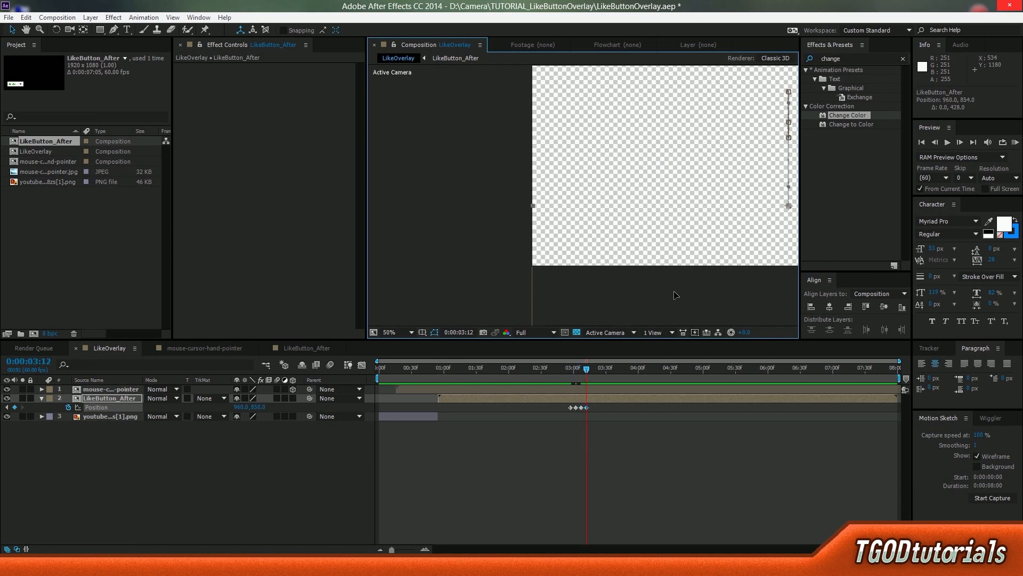
Step: Stretch the four Position keyframes of LikeButton_After evenly so the last one falls at 0:00:03:22
drag(569, 409, 564, 407)
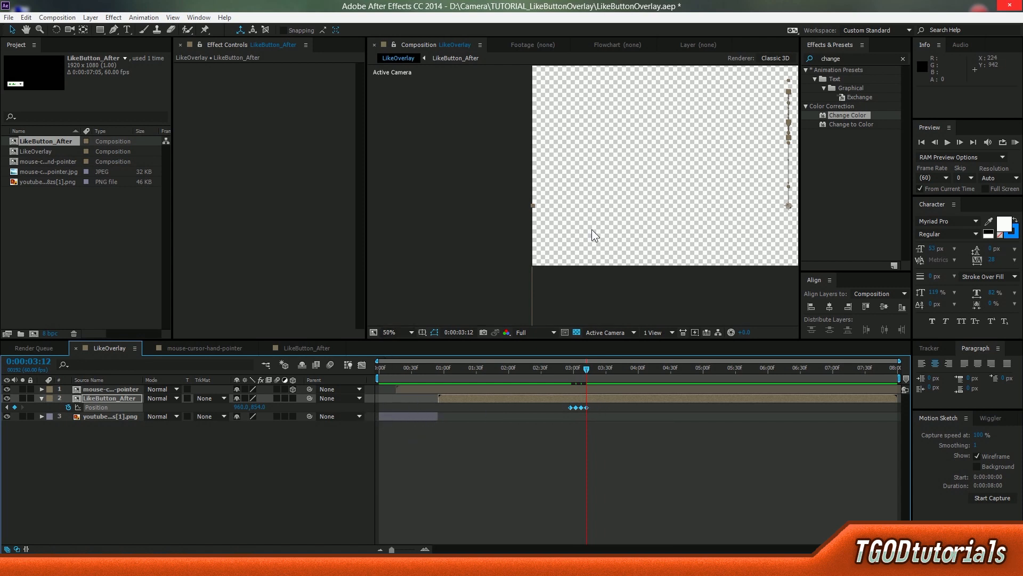
click(587, 409)
drag(586, 408, 597, 412)
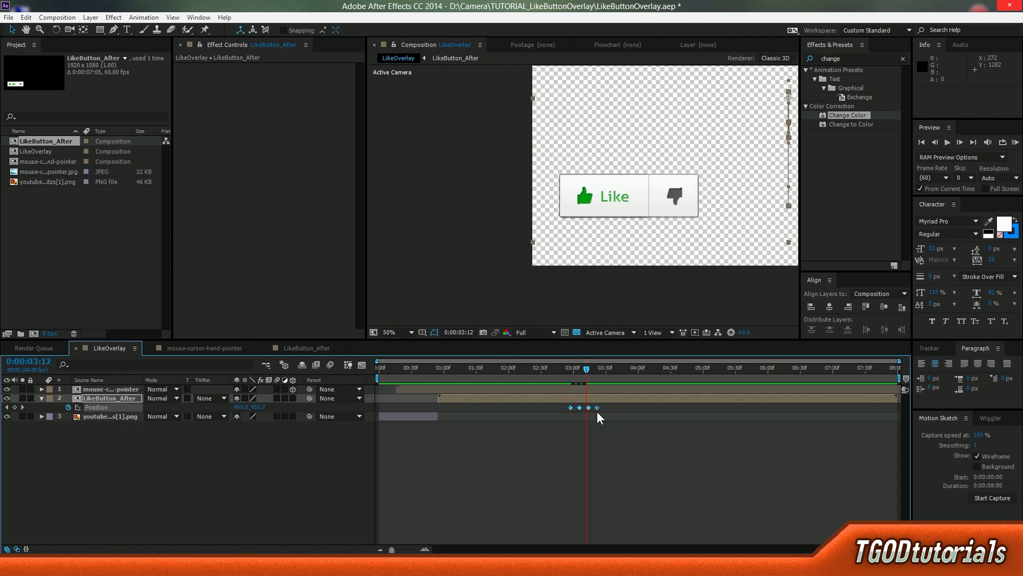
click(600, 430)
Step: Play a RAM preview of the LikeOverlay animation and fit the whole frame in the viewer
click(565, 373)
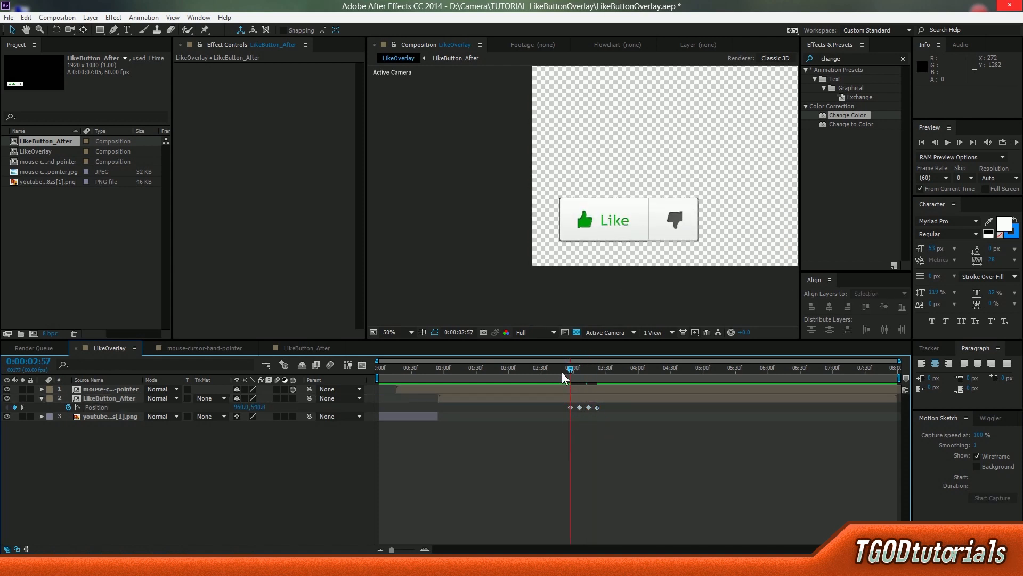
key(KP_0)
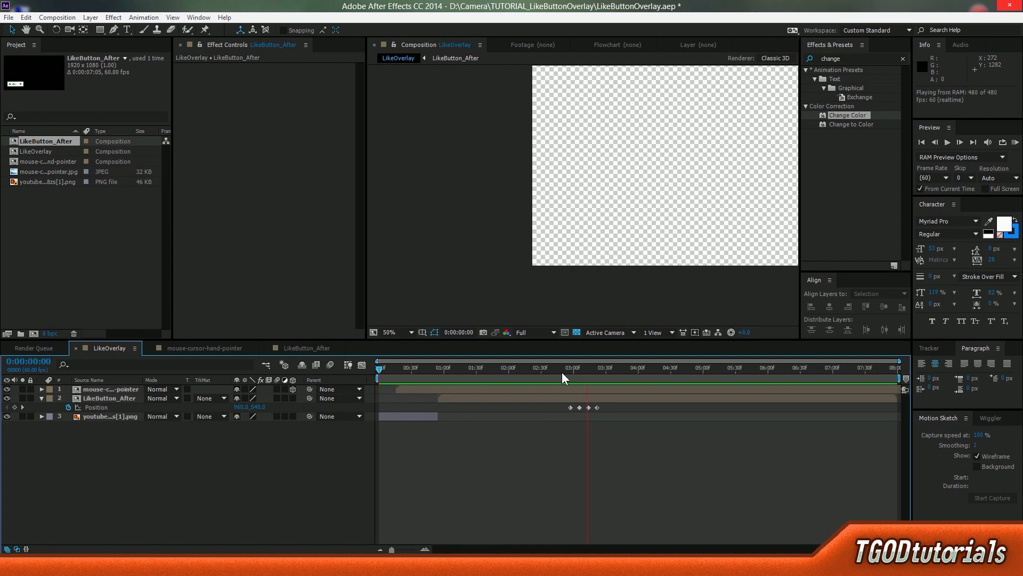
key(space)
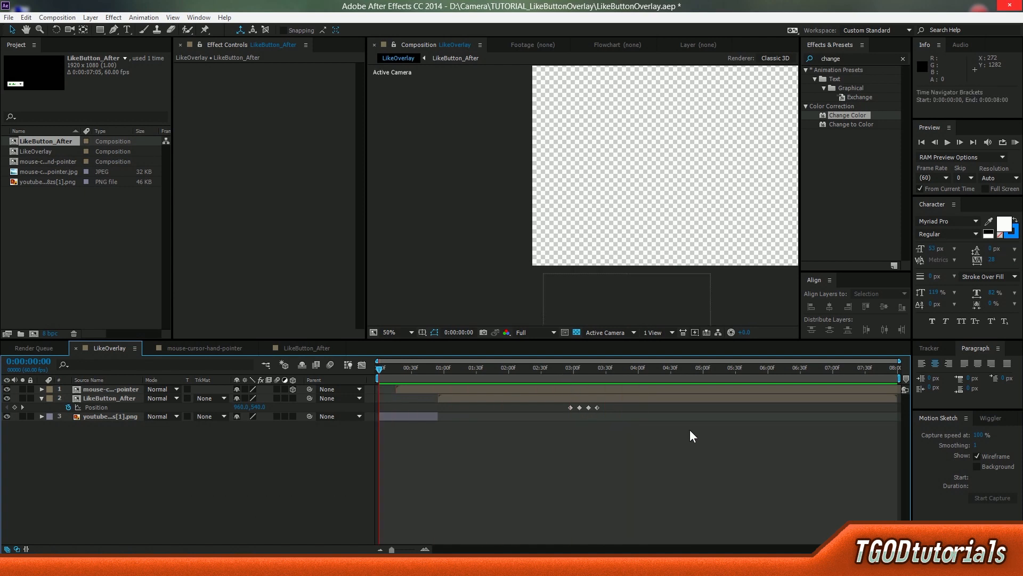
scroll(566, 231, down, 2)
key(shift+slash)
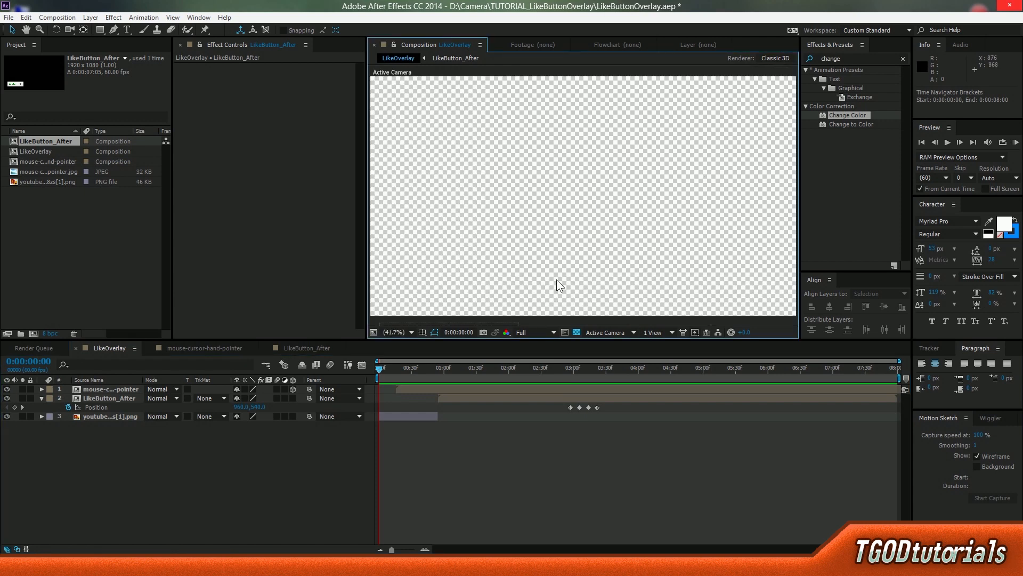
Step: End the work area at 0:00:03:22, trim the LikeOverlay composition to it and preview the trimmed animation
click(584, 367)
drag(584, 366, 607, 370)
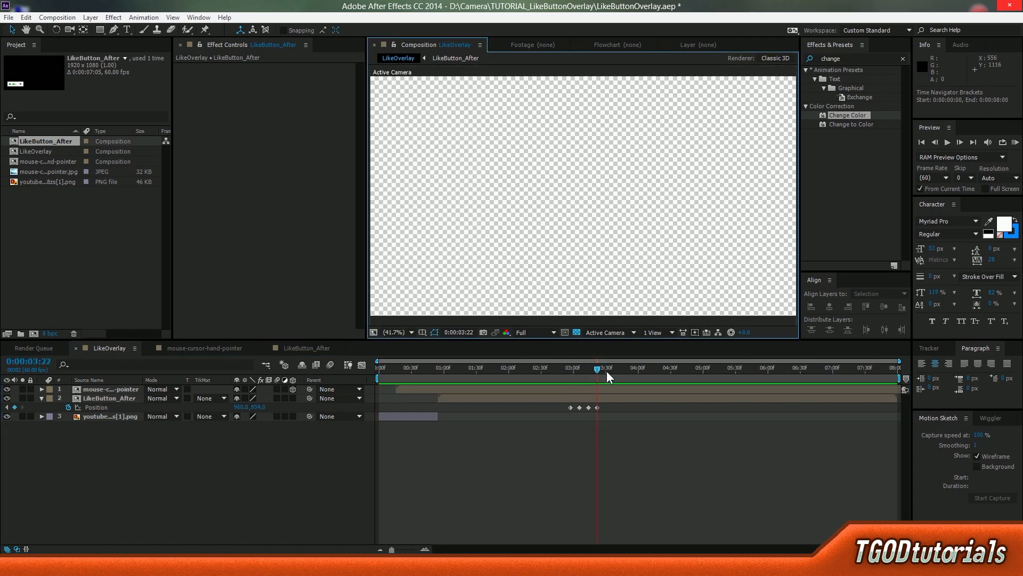
key(n)
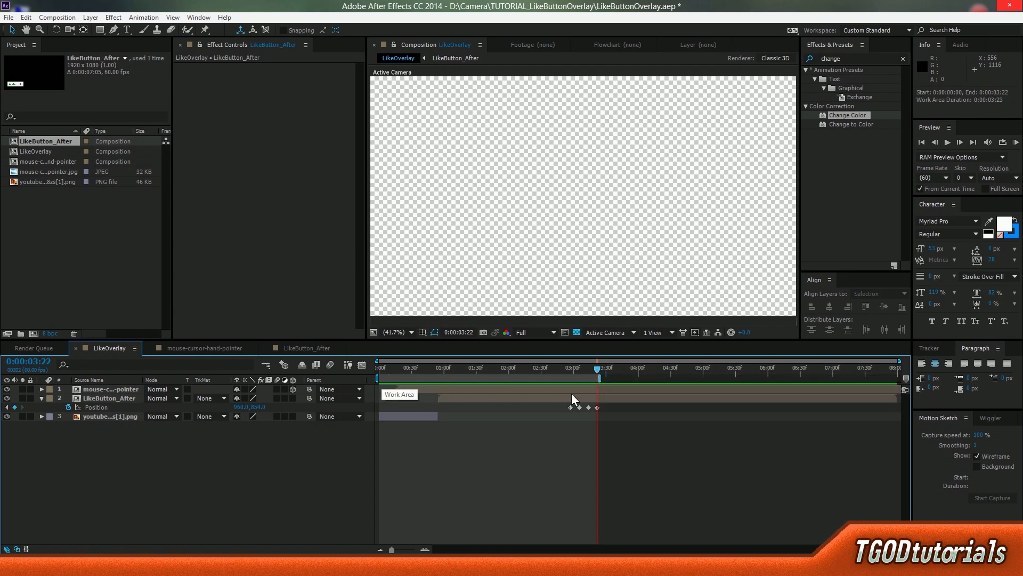
right_click(464, 379)
click(474, 409)
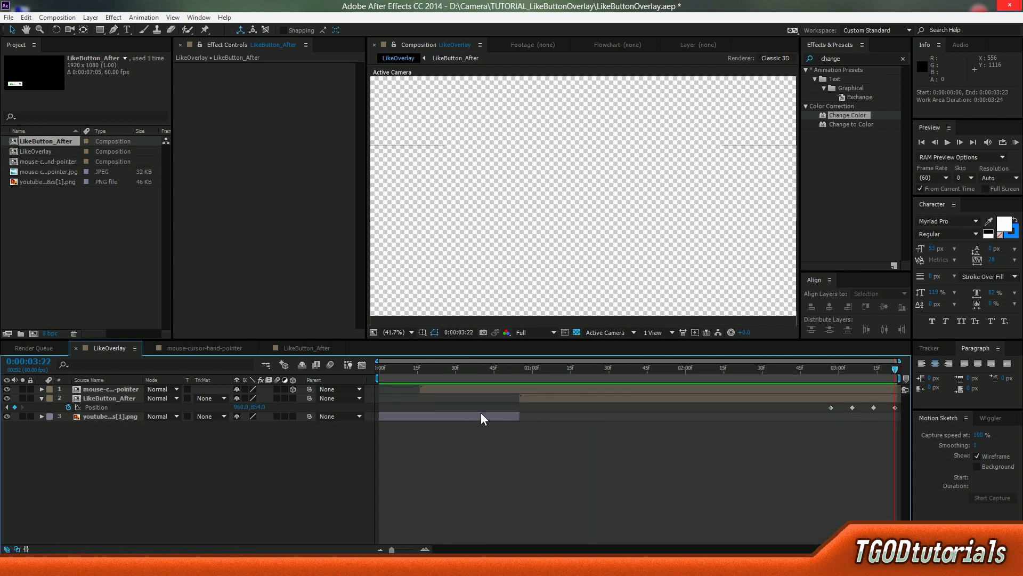
key(space)
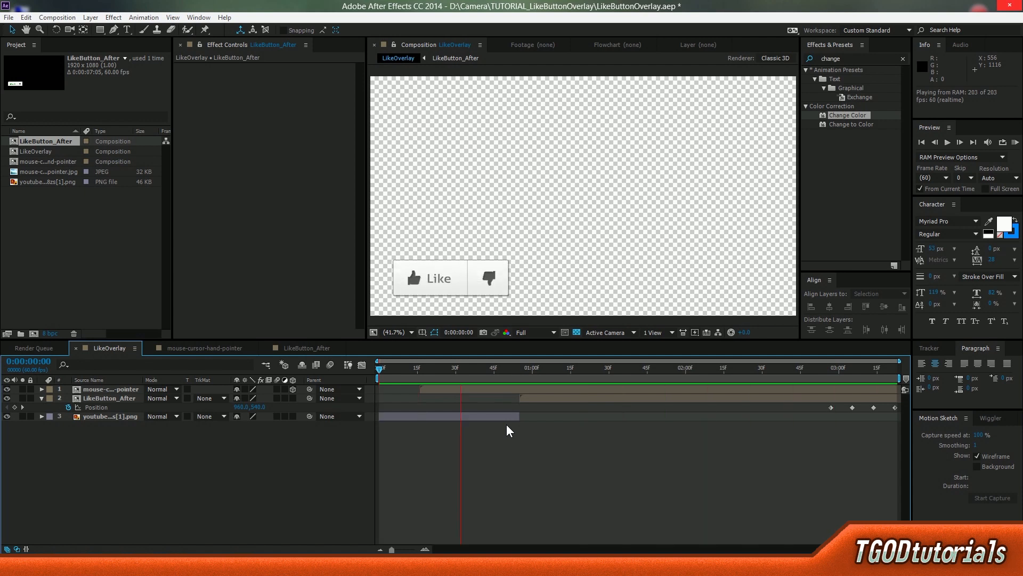
key(space)
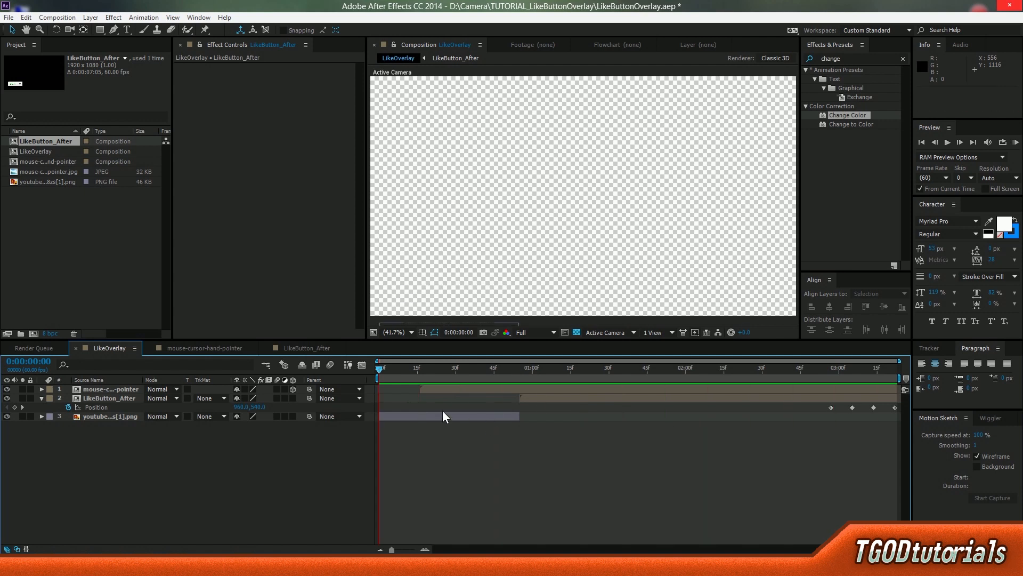
Step: Add LikeOverlay to the render queue and accept its render settings with Best quality, Full resolution and the comp's frame rate
key(ctrl+m)
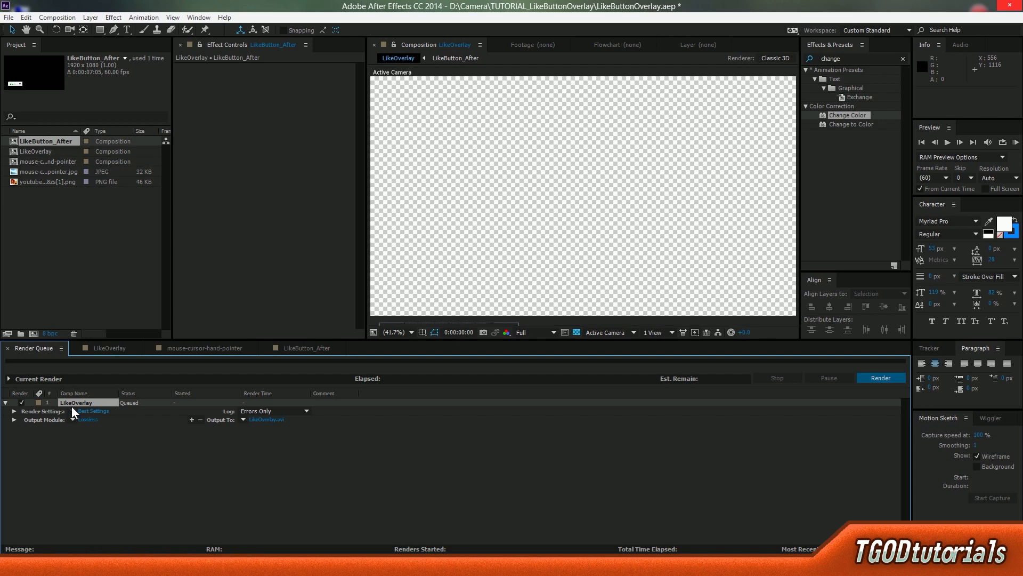
click(89, 411)
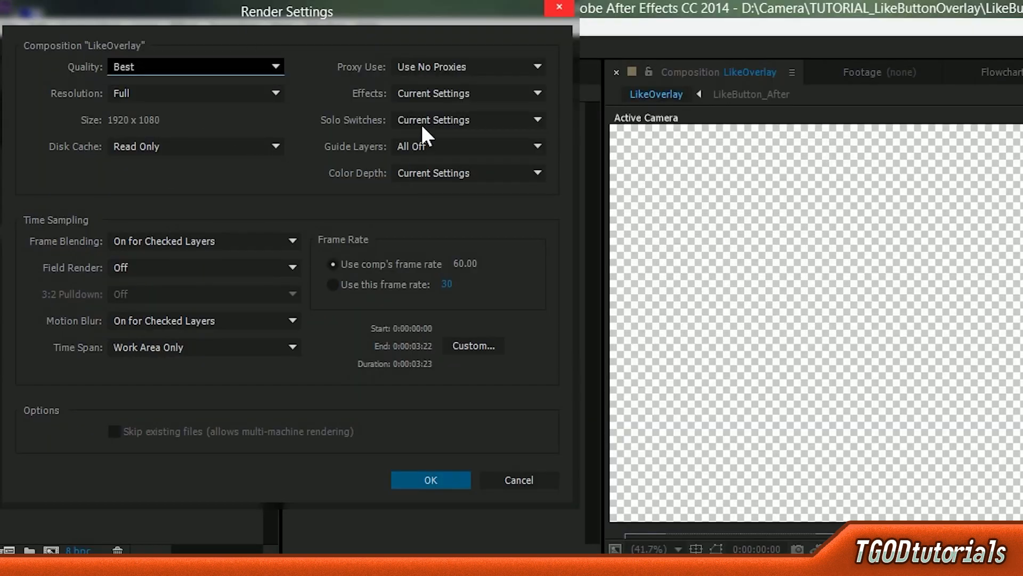
click(451, 487)
click(426, 482)
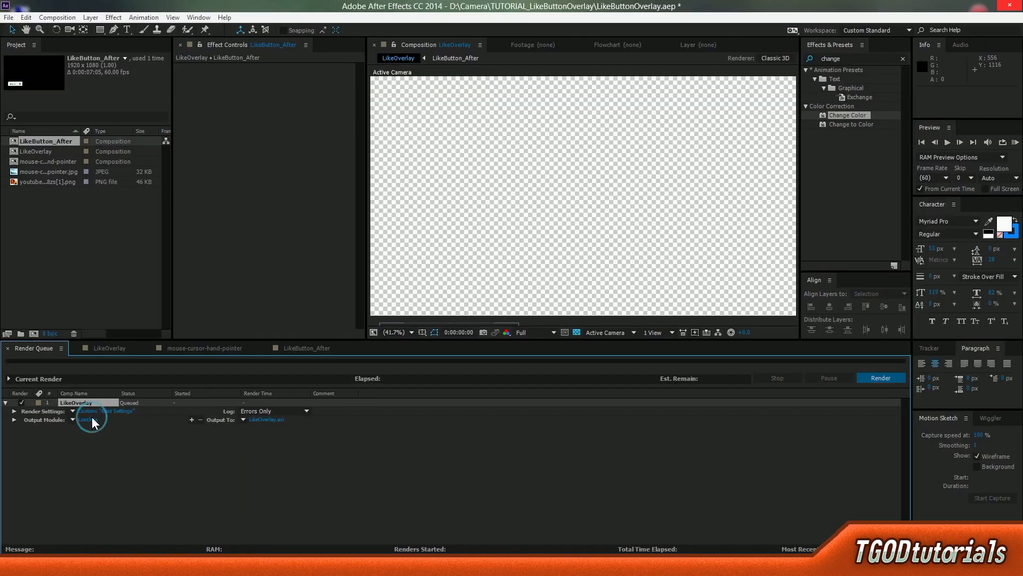
Step: Set LikeOverlay's output module to AVI with RGB + Alpha channels, Millions of Colors+ depth and automatic audio output
click(91, 419)
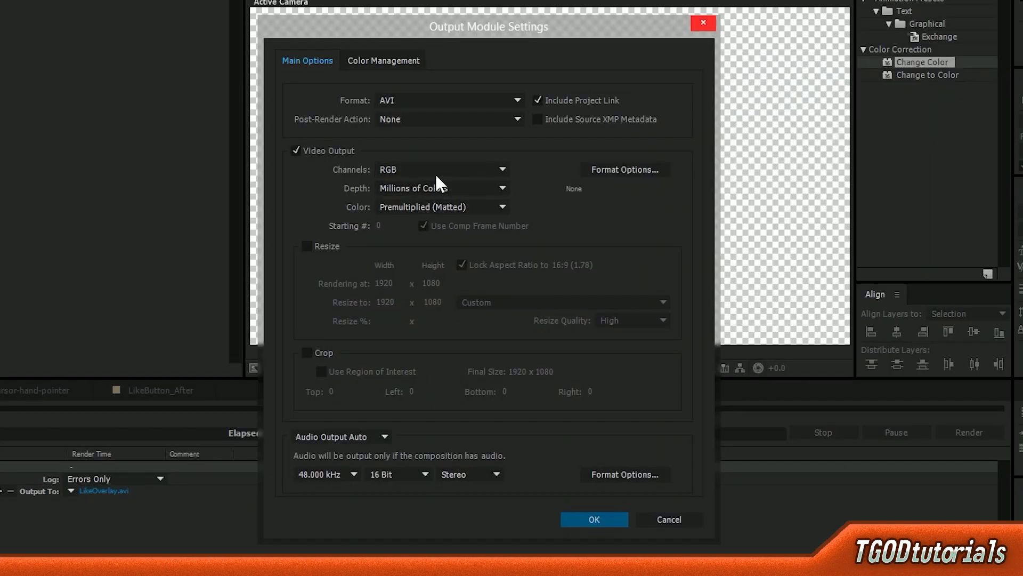
click(436, 173)
click(426, 222)
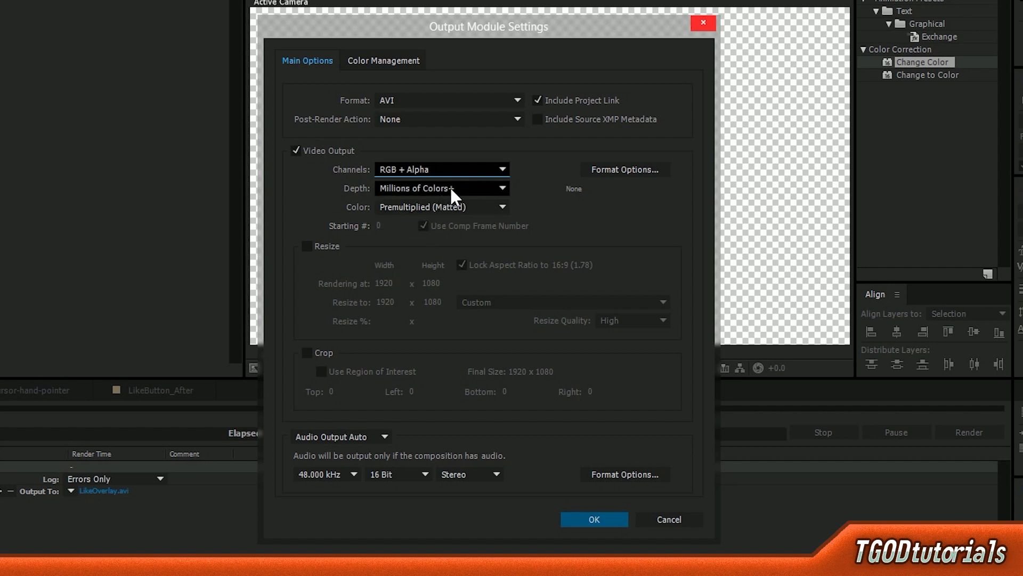
click(411, 187)
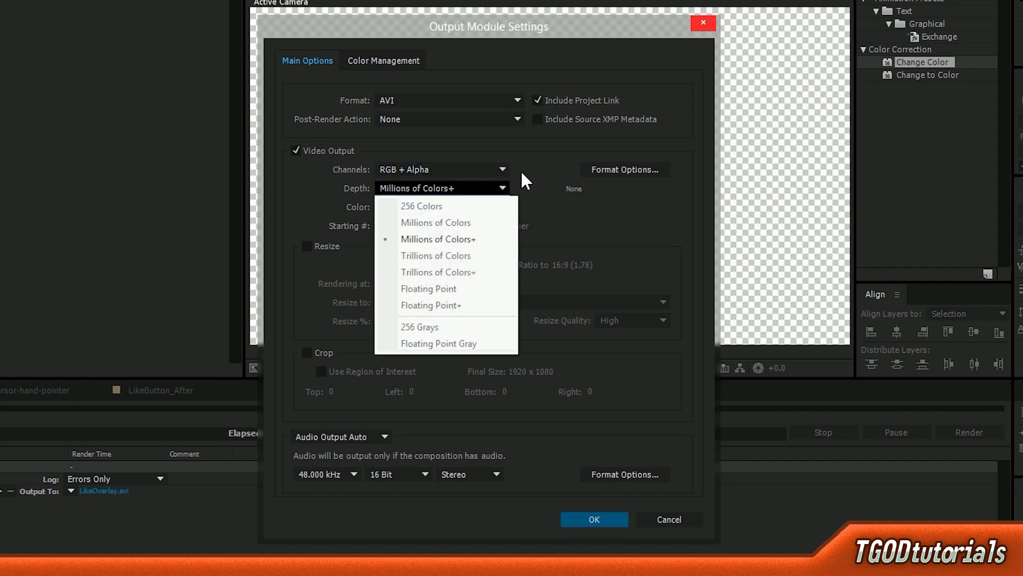
click(549, 163)
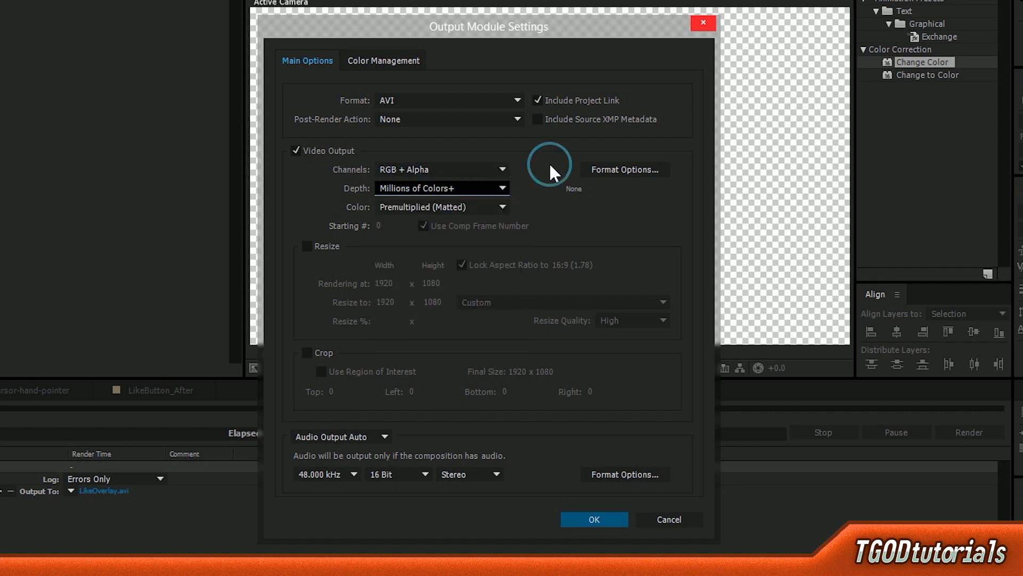
click(639, 169)
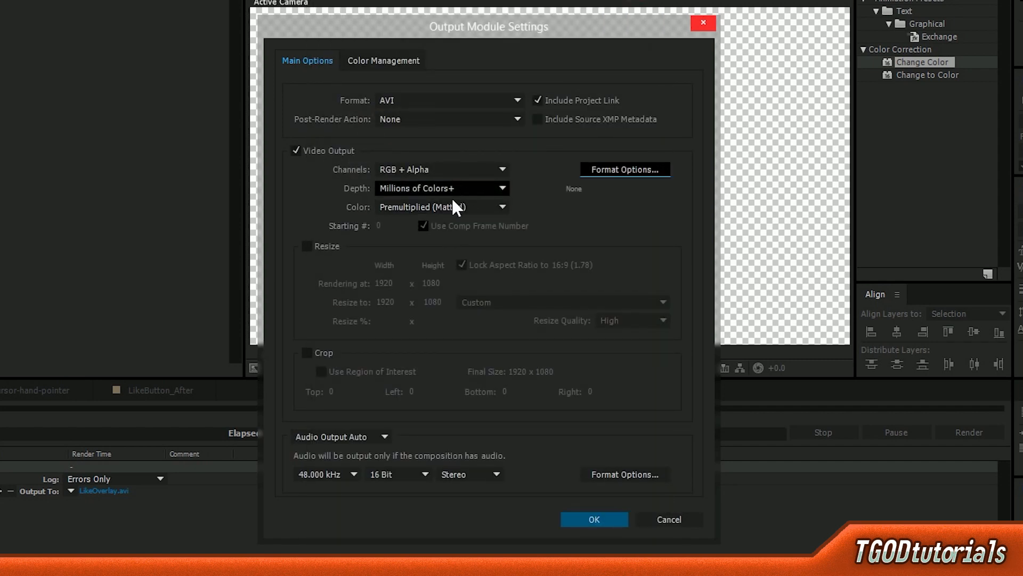
click(331, 436)
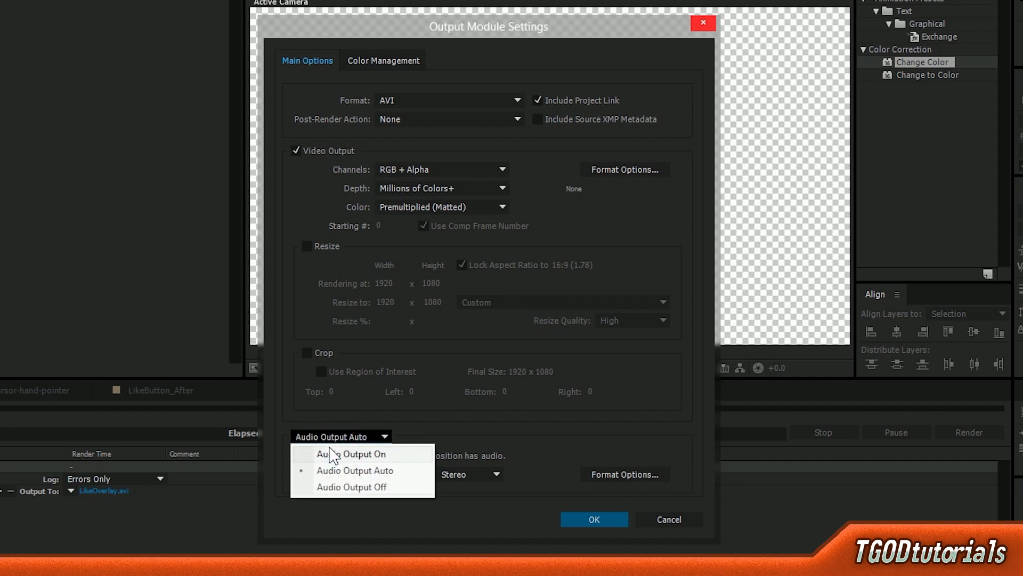
click(341, 470)
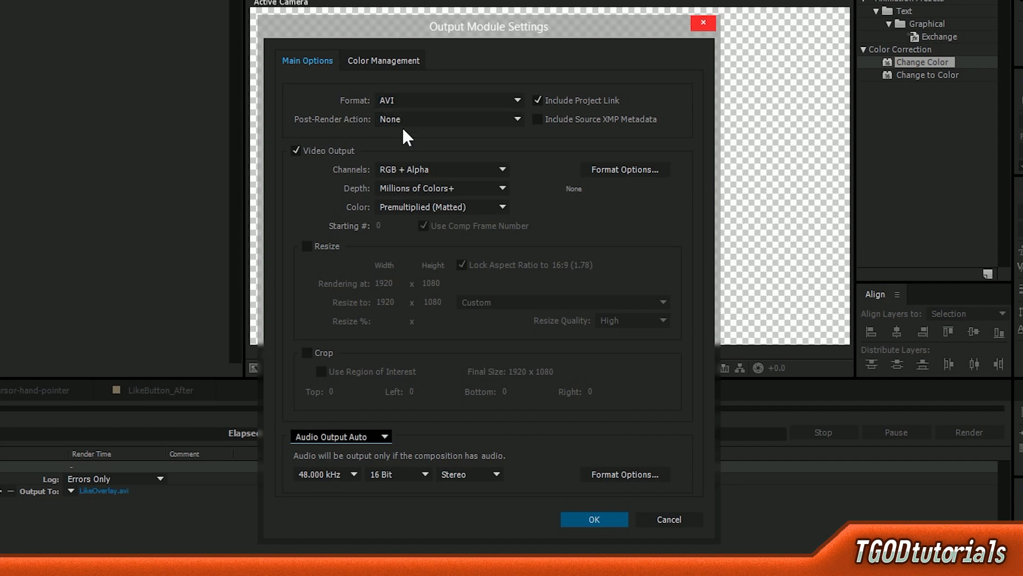
click(562, 517)
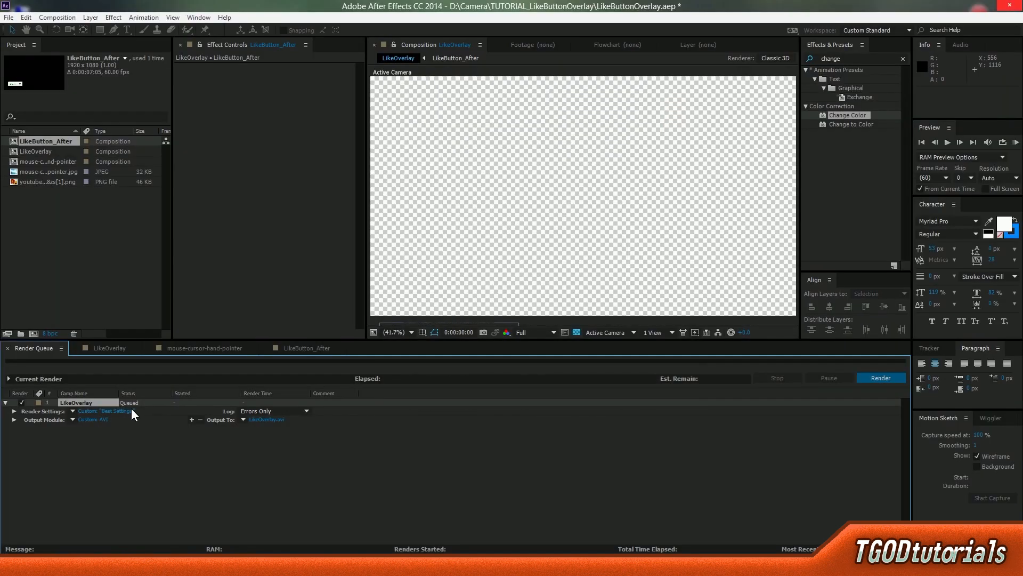
Step: Save the output movie as LikeOverlay.avi in the TUTORIAL_LikeButtonOverlay folder and render the queued composition
click(267, 420)
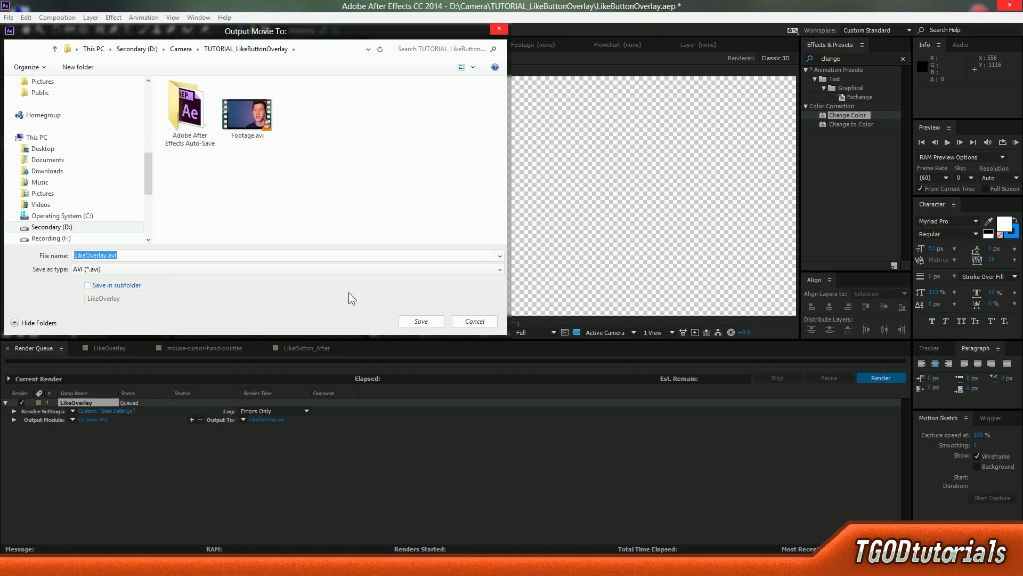
click(421, 323)
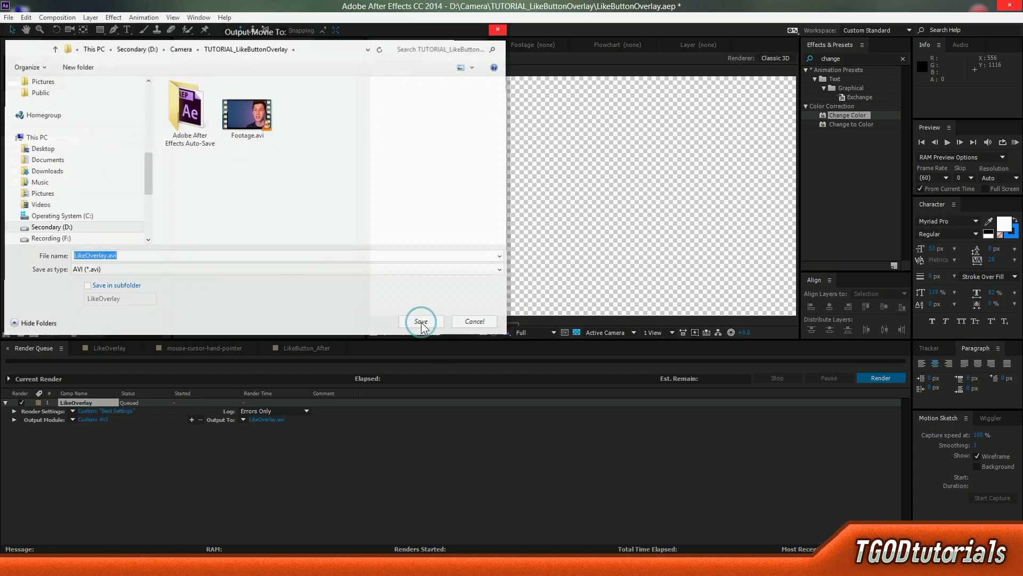
click(240, 464)
click(881, 378)
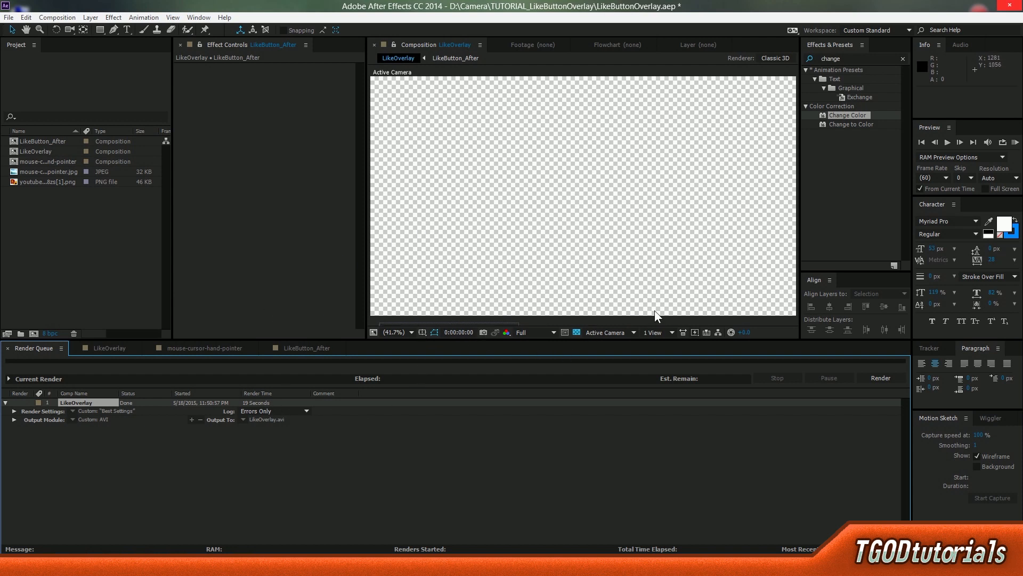
Step: Return to the LikeOverlay composition and play a RAM preview of it
click(248, 461)
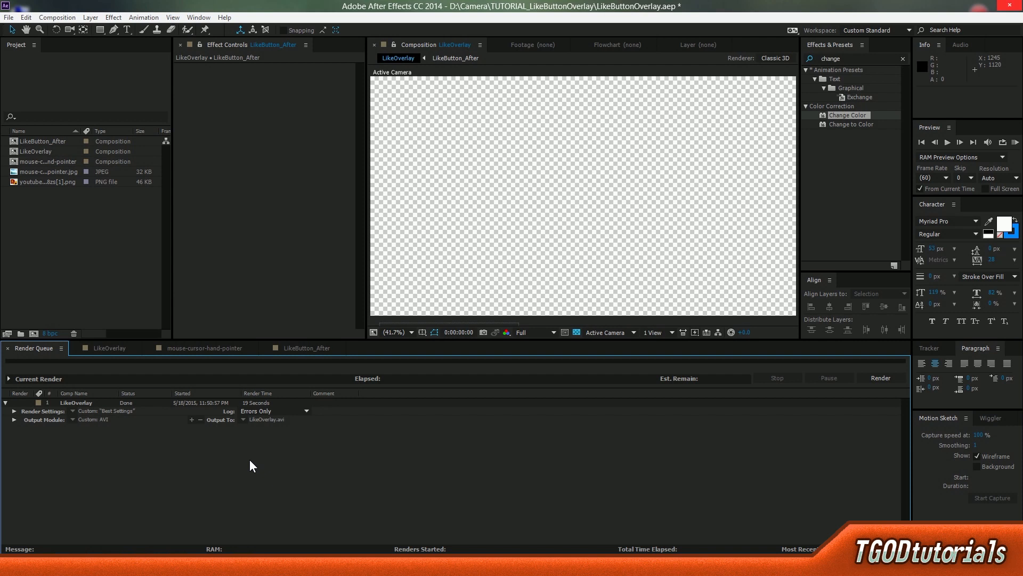
click(102, 353)
key(KP_0)
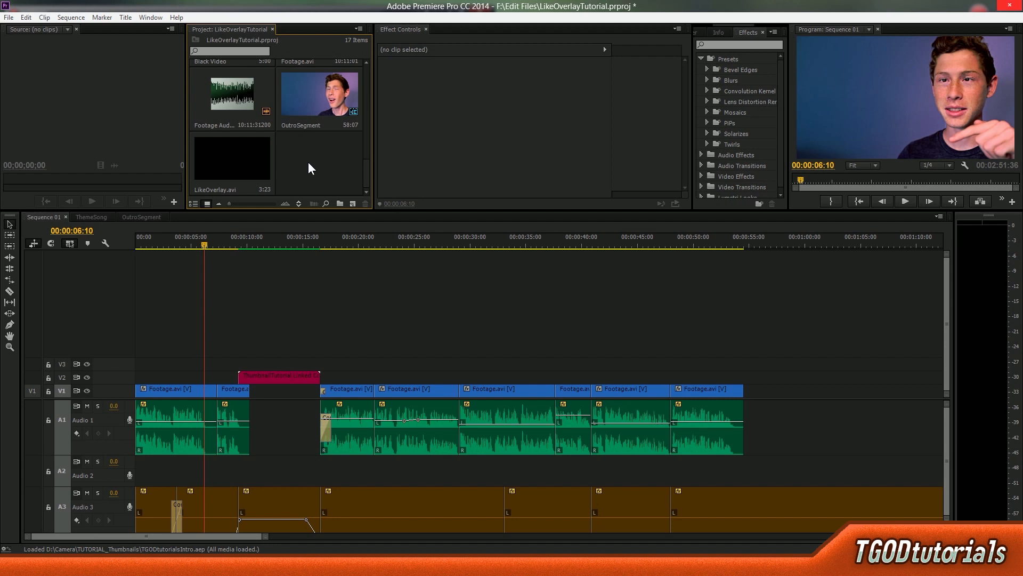
Step: In Premiere Pro, place LikeOverlay.avi on track V3 starting at about 6 seconds and move the playhead to its start
click(250, 169)
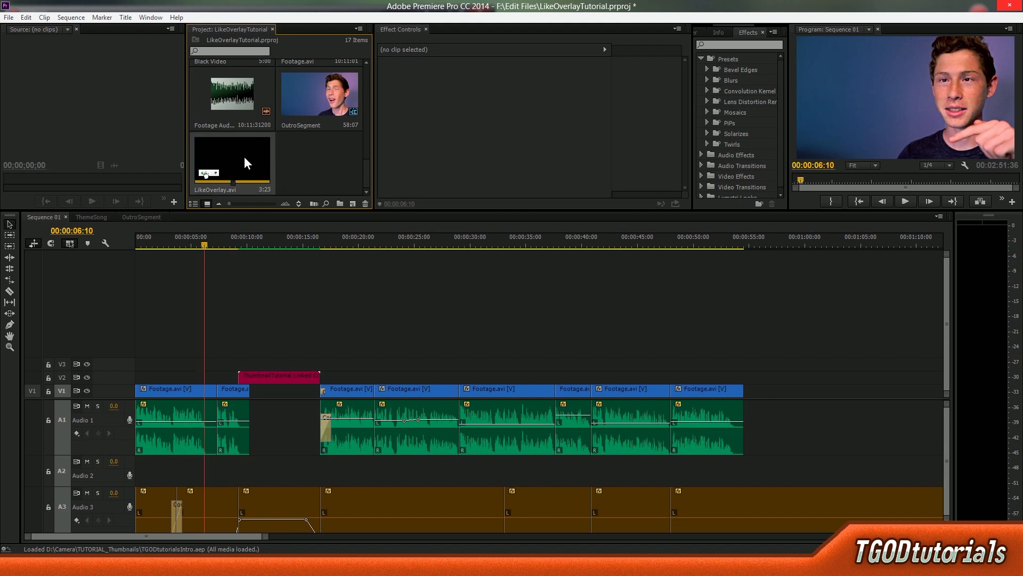
drag(235, 158, 203, 380)
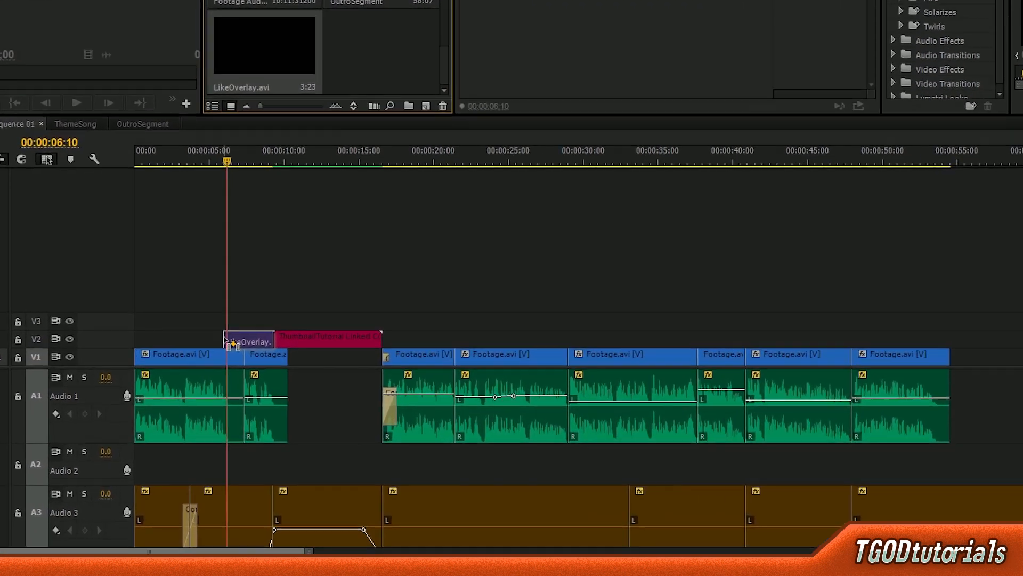
drag(223, 338, 226, 323)
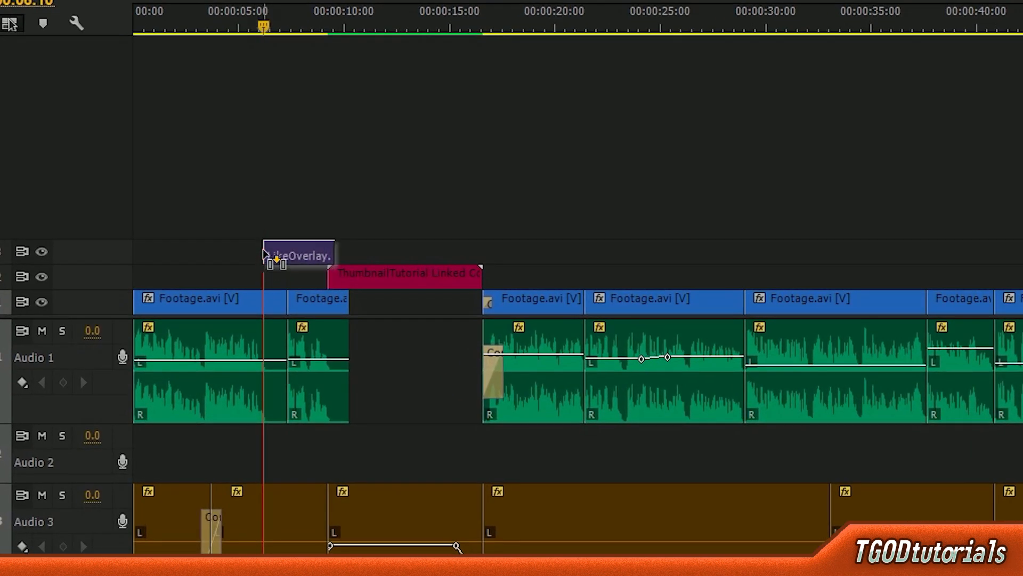
mouse_move(264, 255)
mouse_down()
mouse_move(273, 260)
mouse_move(260, 265)
mouse_up()
click(260, 23)
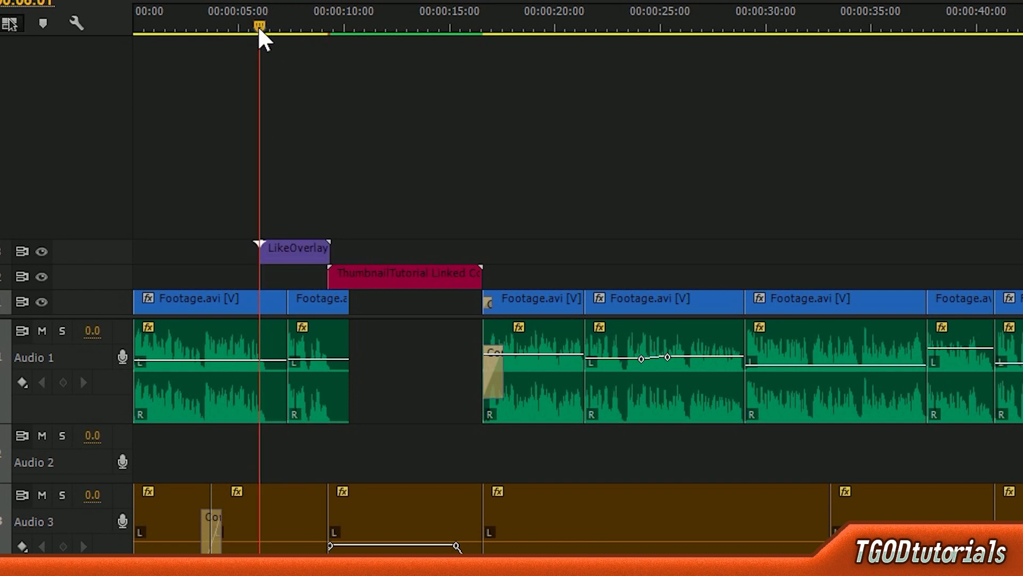